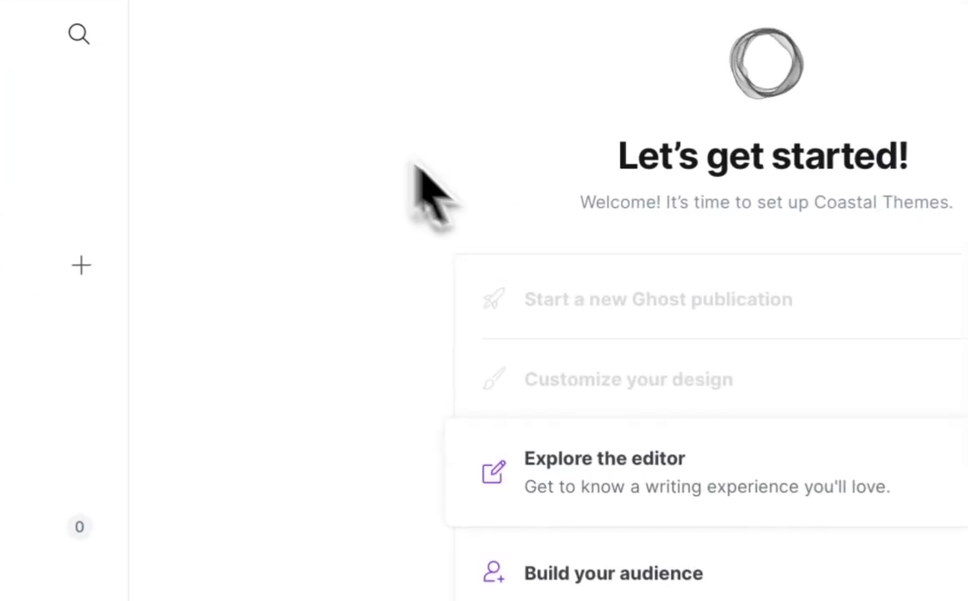
- Look through the admin dashboard, including its analytics area, Ghost resources and featured publications
{"action": "scroll", "coordinate": [425, 334], "scroll_direction": "down", "scroll_amount": 2}
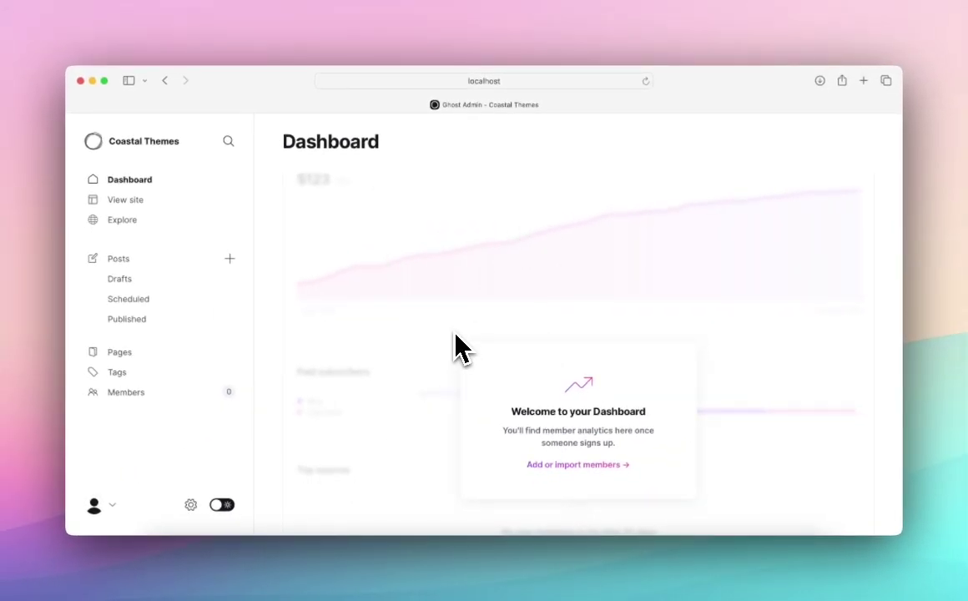
{"action": "scroll", "coordinate": [457, 350], "scroll_direction": "down", "scroll_amount": 3}
{"action": "scroll", "coordinate": [457, 355], "scroll_direction": "down", "scroll_amount": 10}
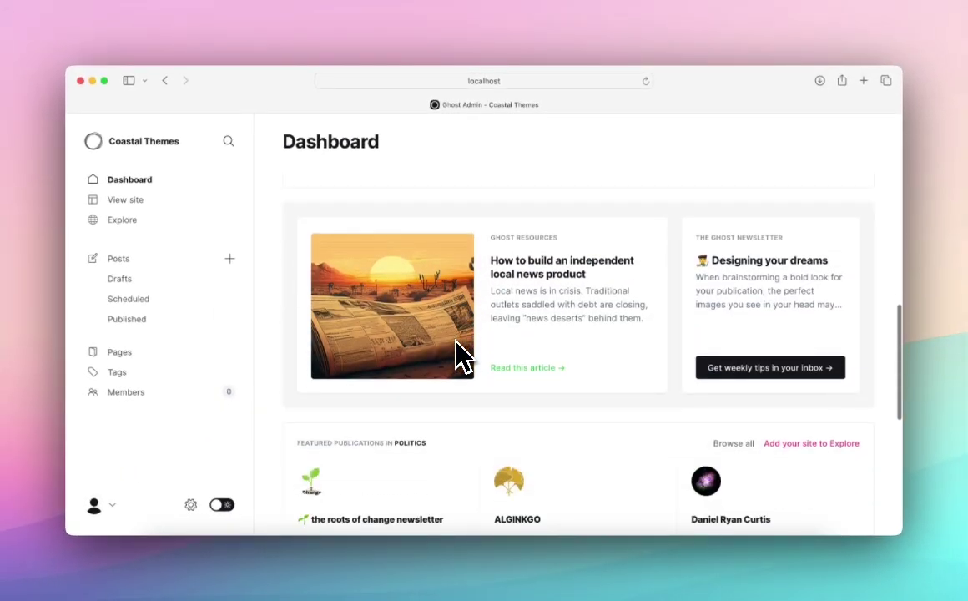
{"action": "scroll", "coordinate": [455, 342], "scroll_direction": "down", "scroll_amount": 8}
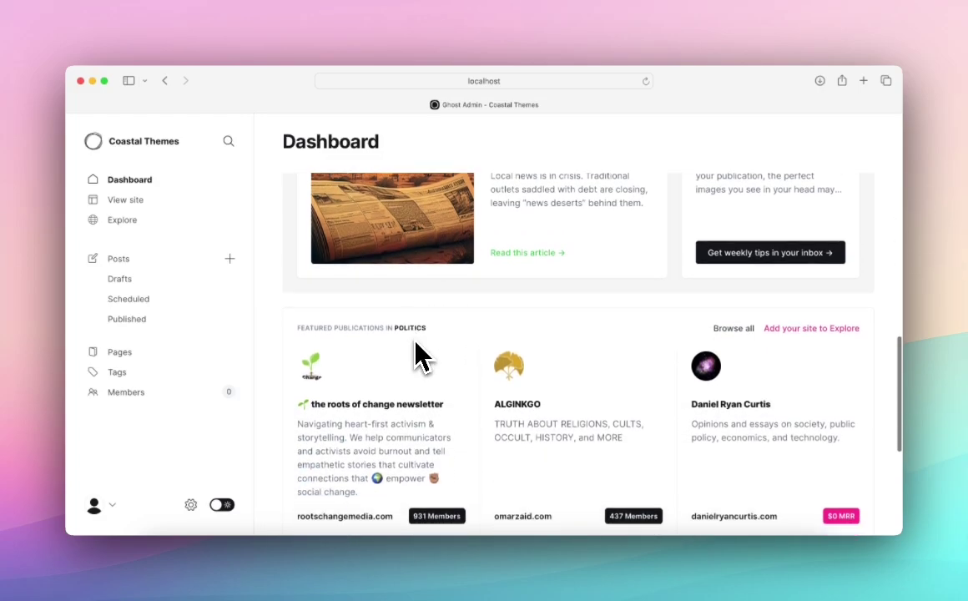
{"action": "scroll", "coordinate": [416, 342], "scroll_direction": "down", "scroll_amount": 3}
{"action": "scroll", "coordinate": [415, 342], "scroll_direction": "up", "scroll_amount": 7}
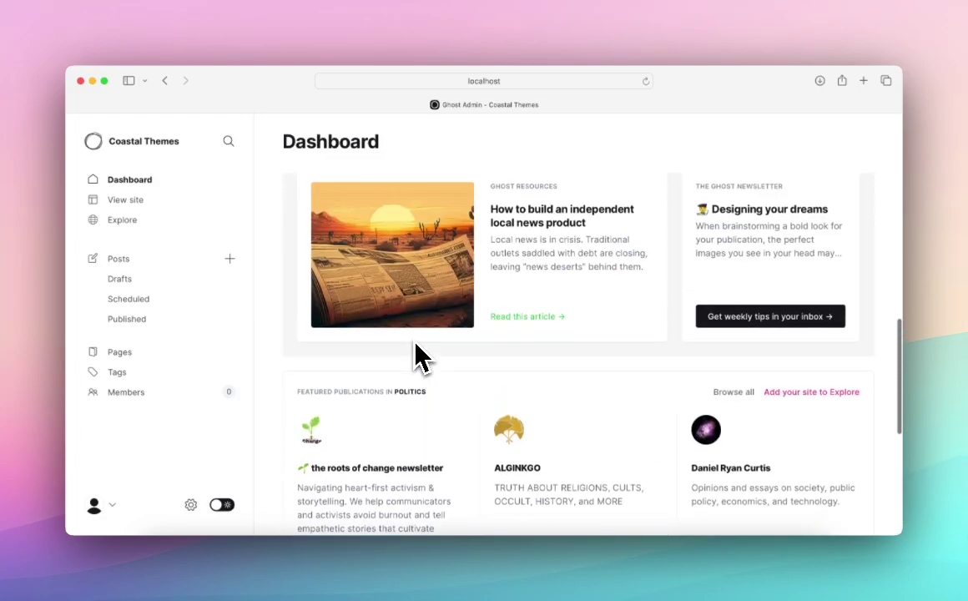
{"action": "scroll", "coordinate": [416, 359], "scroll_direction": "up", "scroll_amount": 1}
{"action": "scroll", "coordinate": [415, 359], "scroll_direction": "up", "scroll_amount": 10}
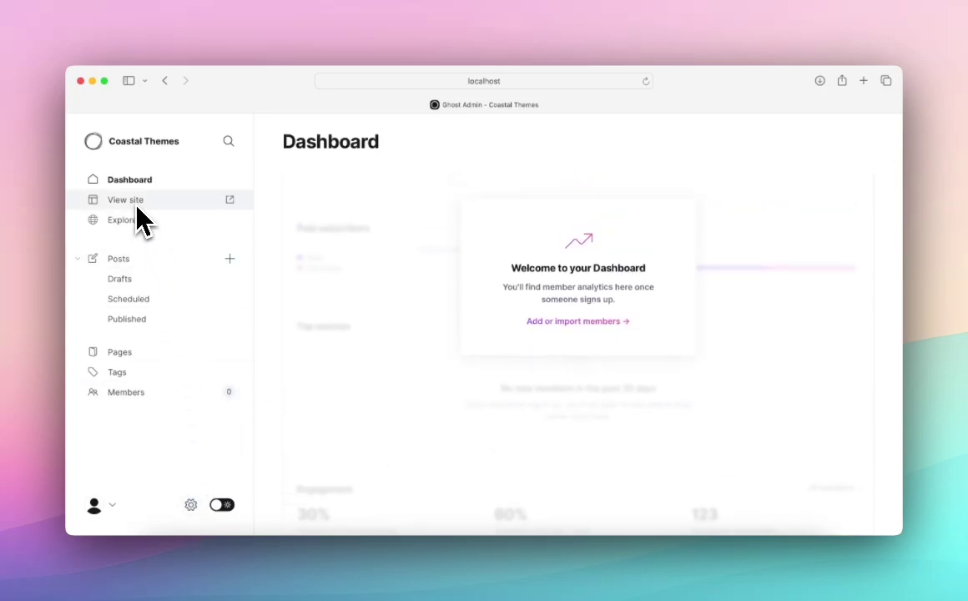
- Open the site in a separate browser tab and open the Design & branding customization from the admin settings
{"action": "left_click", "coordinate": [234, 205]}
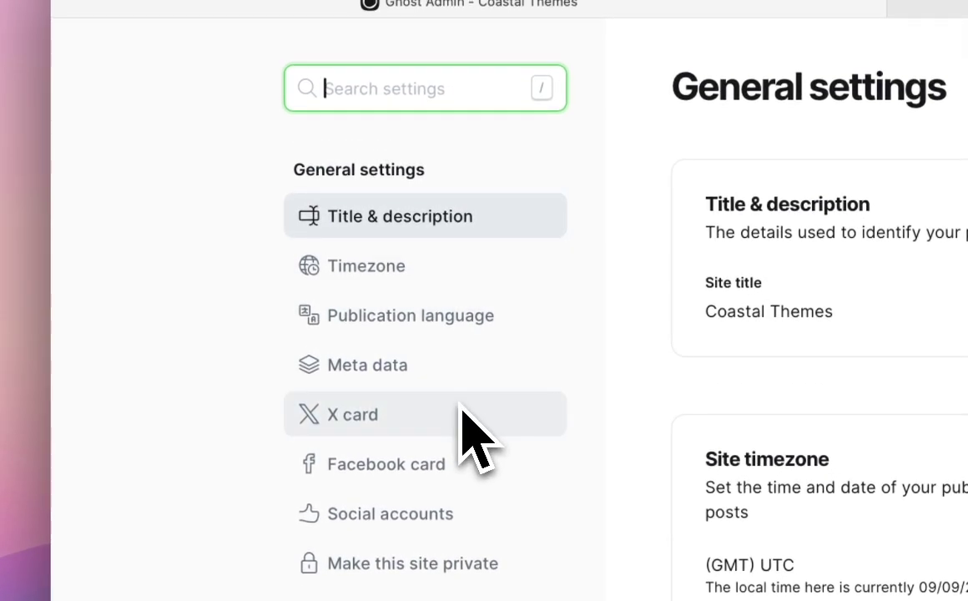
{"action": "scroll", "coordinate": [475, 430], "scroll_direction": "down", "scroll_amount": 5}
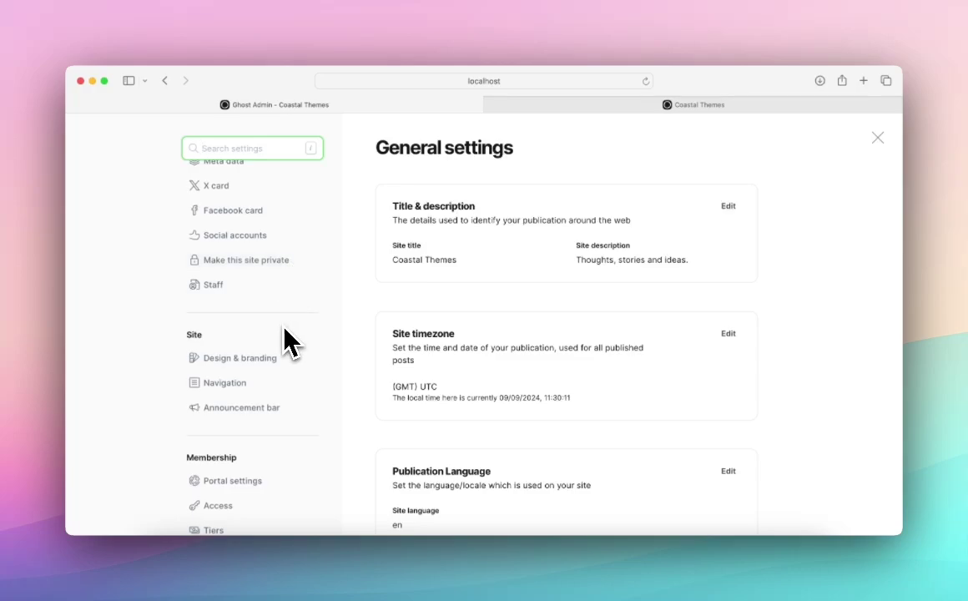
{"action": "scroll", "coordinate": [287, 337], "scroll_direction": "down", "scroll_amount": 1}
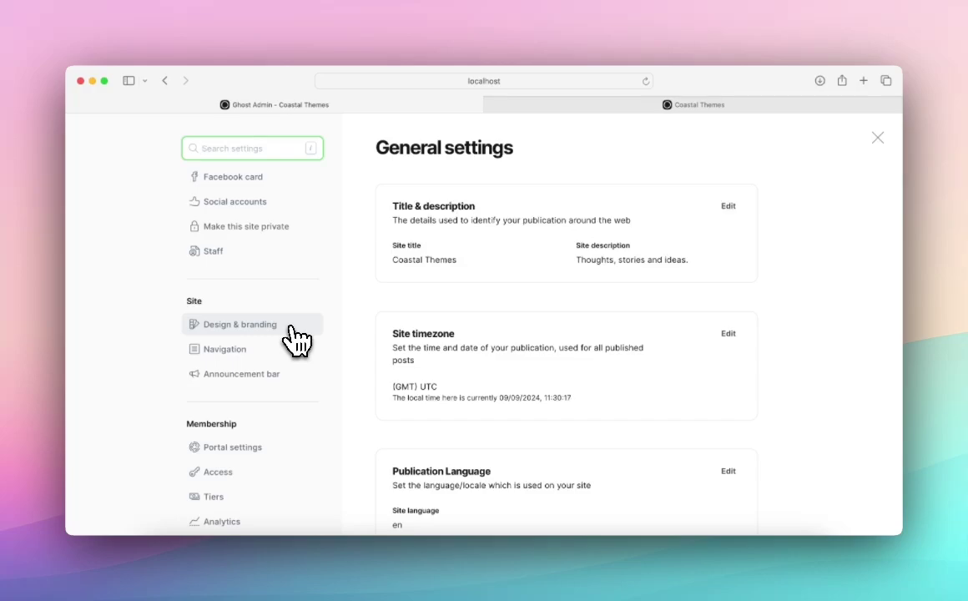
{"action": "left_click", "coordinate": [294, 334]}
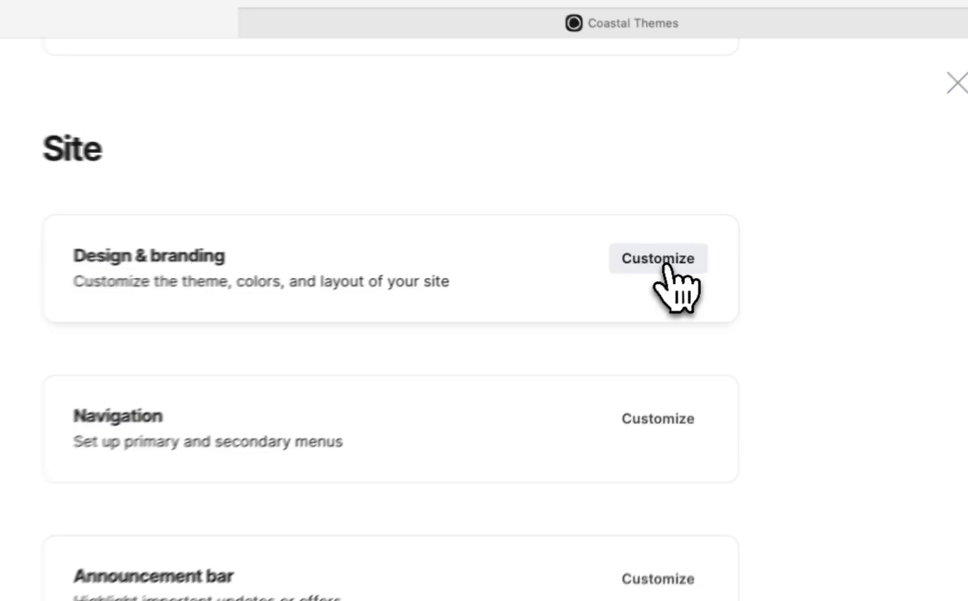
{"action": "left_click", "coordinate": [713, 235]}
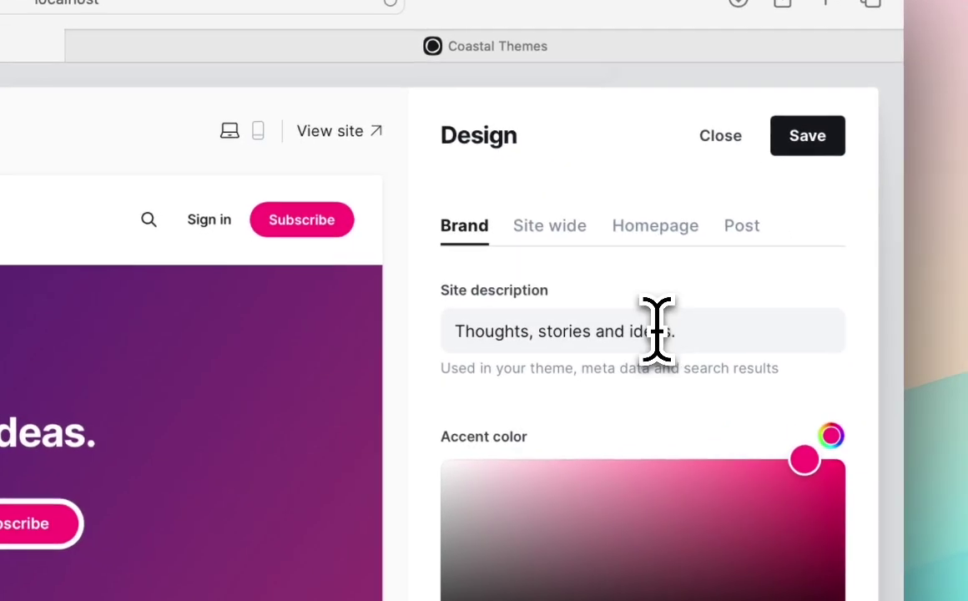
- Replace the site description with "Coastal Themes" in the brand settings
{"action": "left_click", "coordinate": [523, 334]}
{"action": "key", "text": "super+a"}
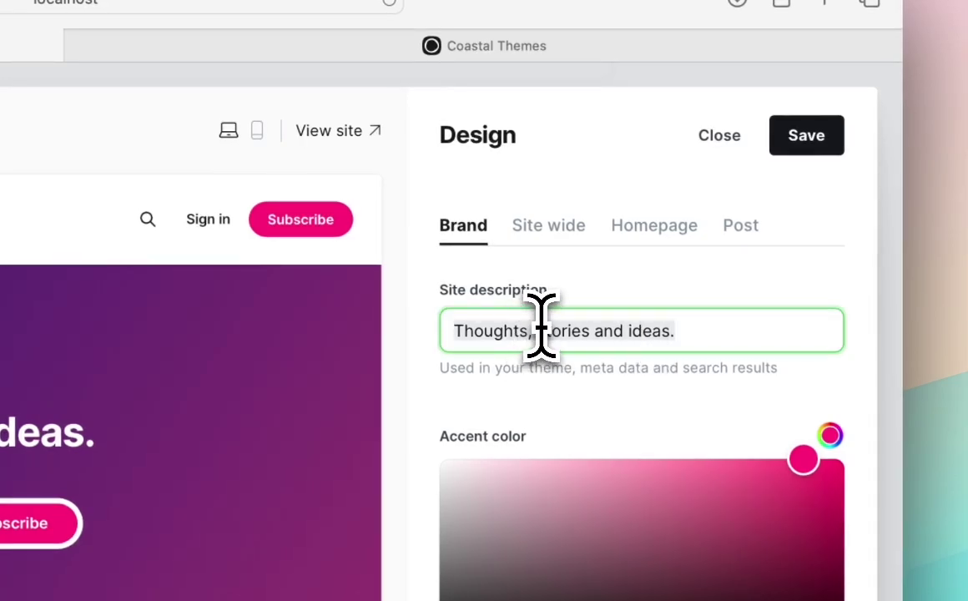
{"action": "type", "text": "Coa"}
{"action": "type", "text": "stal Them"}
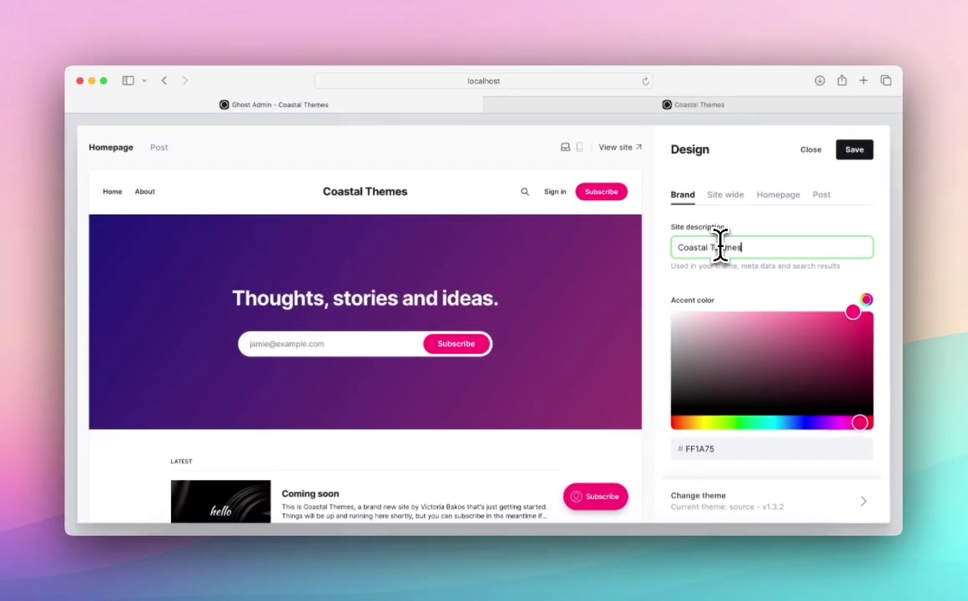
{"action": "type", "text": "es"}
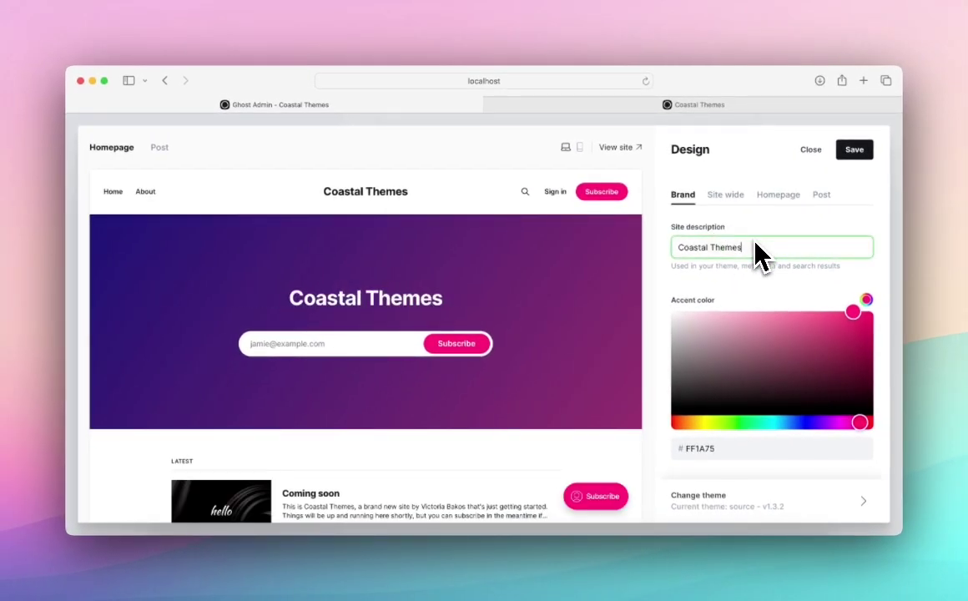
- Upload the theme file misty.zip from the Ghost folder and activate the misty theme
{"action": "scroll", "coordinate": [711, 274], "scroll_direction": "down", "scroll_amount": 5}
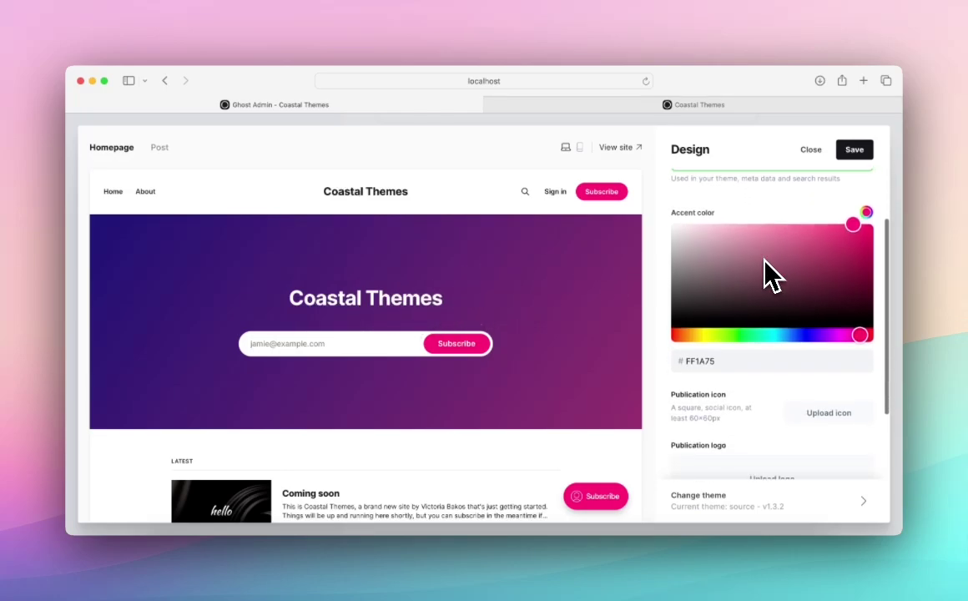
{"action": "scroll", "coordinate": [767, 275], "scroll_direction": "down", "scroll_amount": 2}
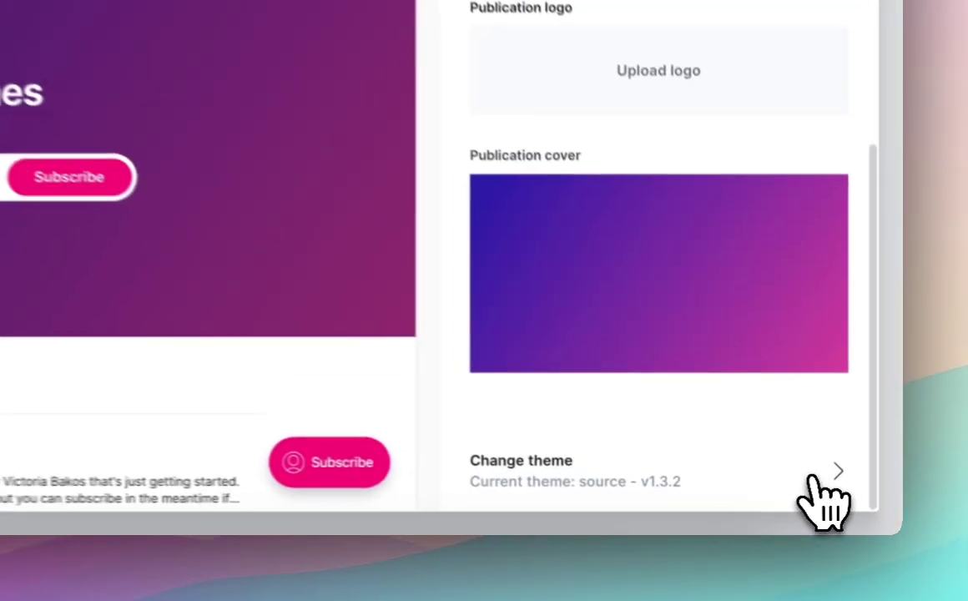
{"action": "left_click", "coordinate": [859, 504]}
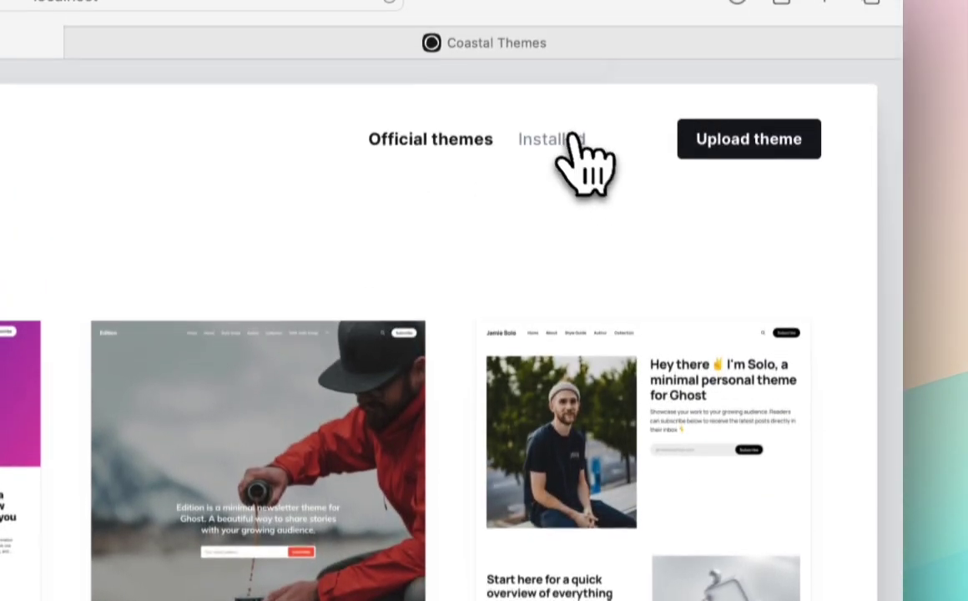
{"action": "left_click", "coordinate": [745, 146]}
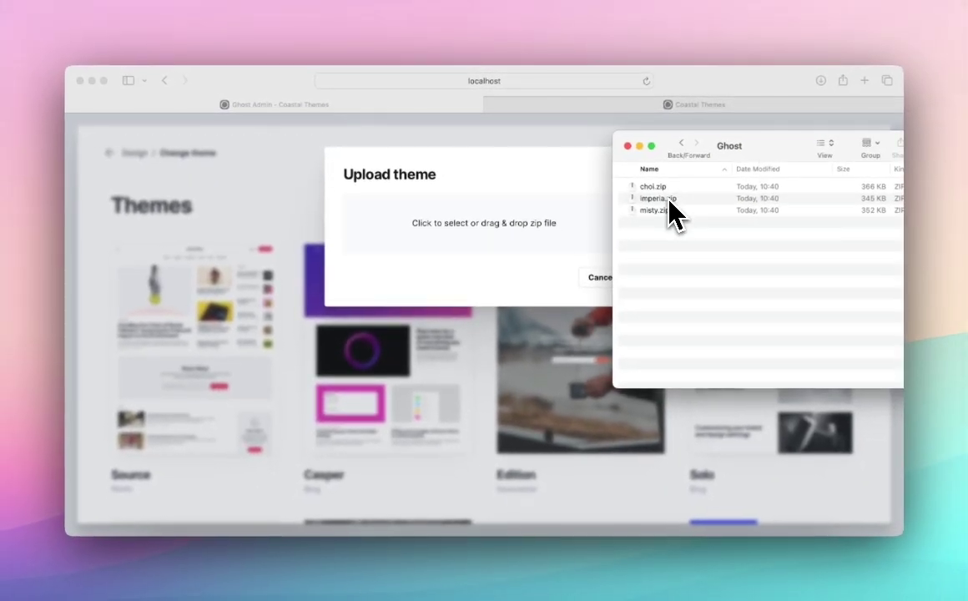
{"action": "left_click_drag", "start_coordinate": [665, 206], "coordinate": [517, 222]}
{"action": "left_click", "coordinate": [584, 225]}
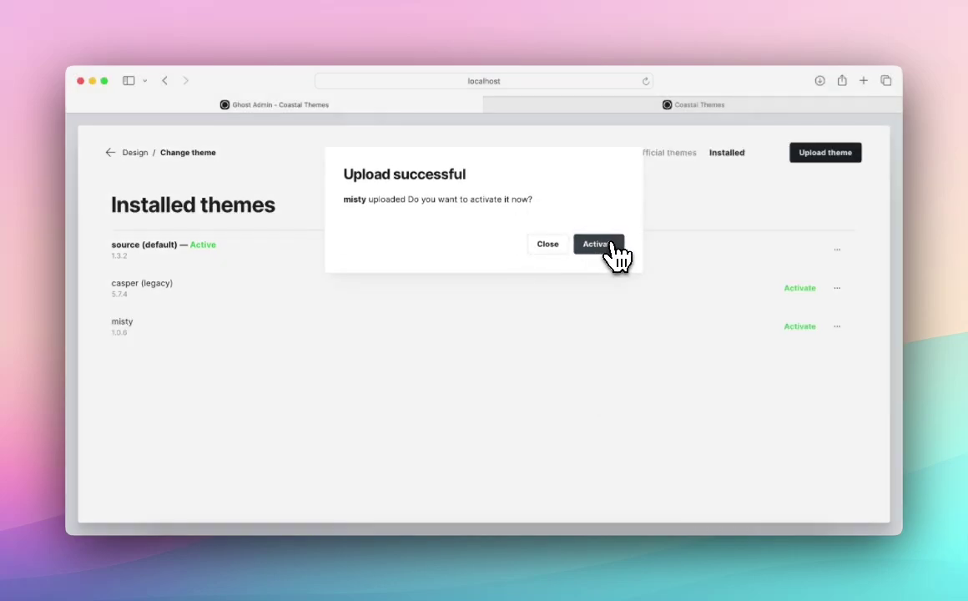
{"action": "left_click", "coordinate": [615, 251]}
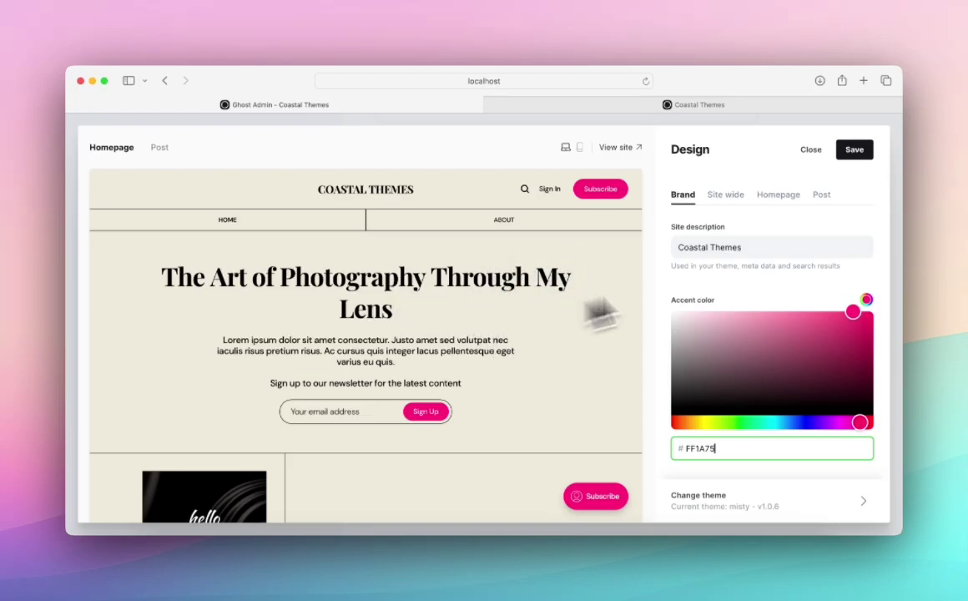
- Check the homepage preview and change the accent color to the dark brown 753d1e
{"action": "scroll", "coordinate": [784, 288], "scroll_direction": "down", "scroll_amount": 1}
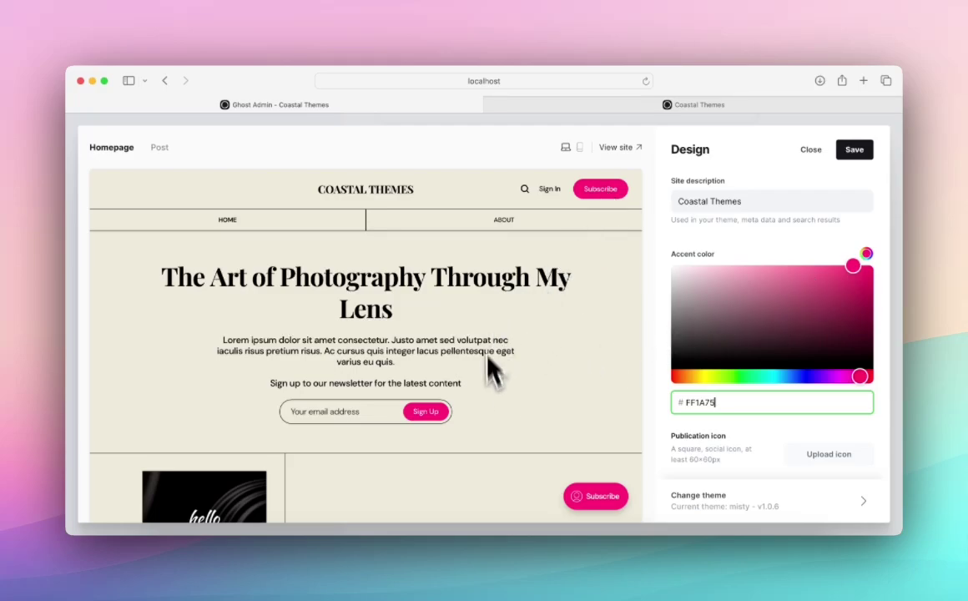
{"action": "scroll", "coordinate": [500, 392], "scroll_direction": "down", "scroll_amount": 6}
{"action": "scroll", "coordinate": [450, 259], "scroll_direction": "up", "scroll_amount": 4}
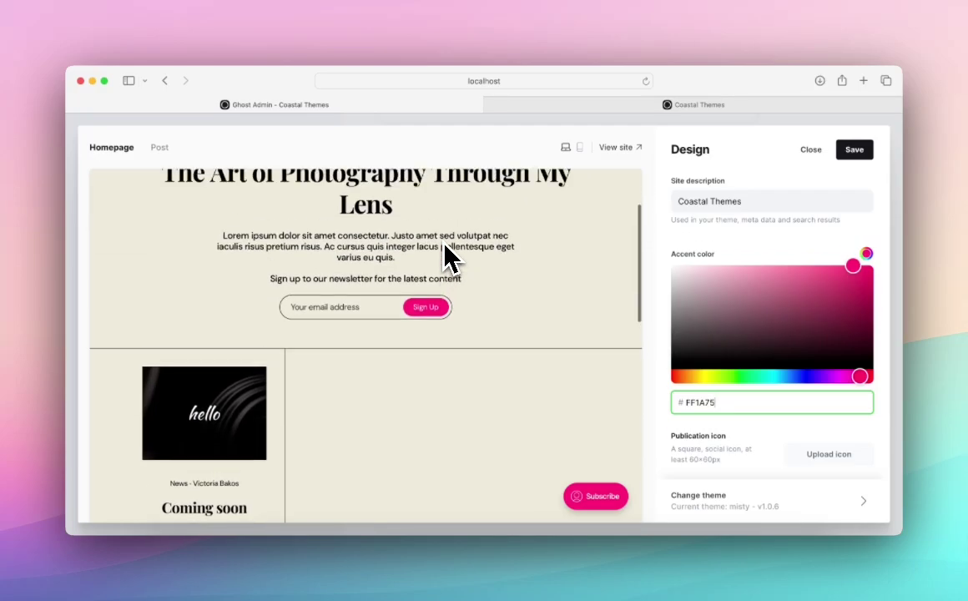
{"action": "scroll", "coordinate": [443, 244], "scroll_direction": "up", "scroll_amount": 2}
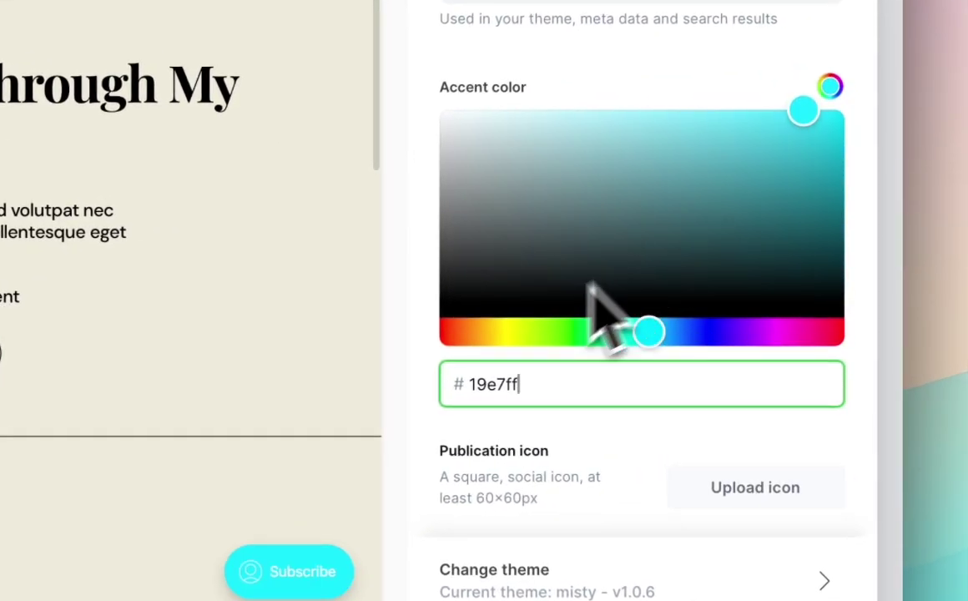
{"action": "left_click_drag", "start_coordinate": [583, 331], "coordinate": [464, 334]}
{"action": "left_click_drag", "start_coordinate": [689, 209], "coordinate": [738, 215]}
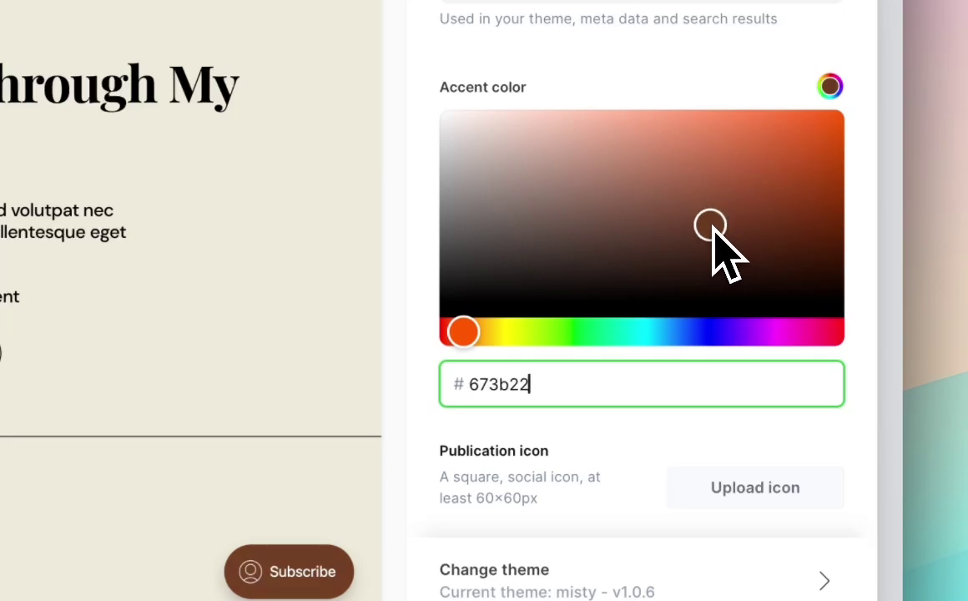
{"action": "left_click_drag", "start_coordinate": [718, 242], "coordinate": [756, 225]}
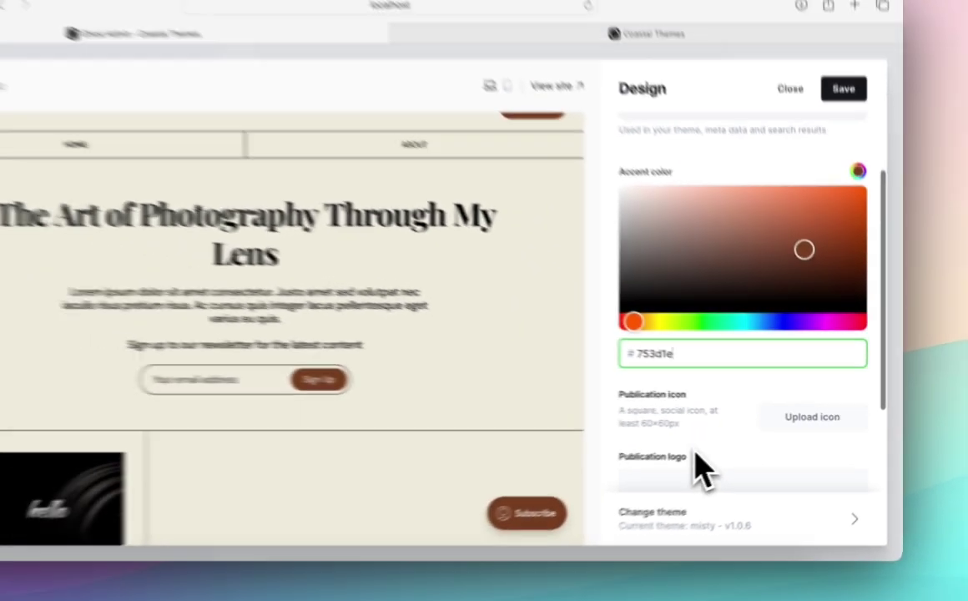
- Replace the publication cover with a photo of a calm sea at sunrise, found by searching Unsplash for sunrise
{"action": "scroll", "coordinate": [736, 409], "scroll_direction": "down", "scroll_amount": 3}
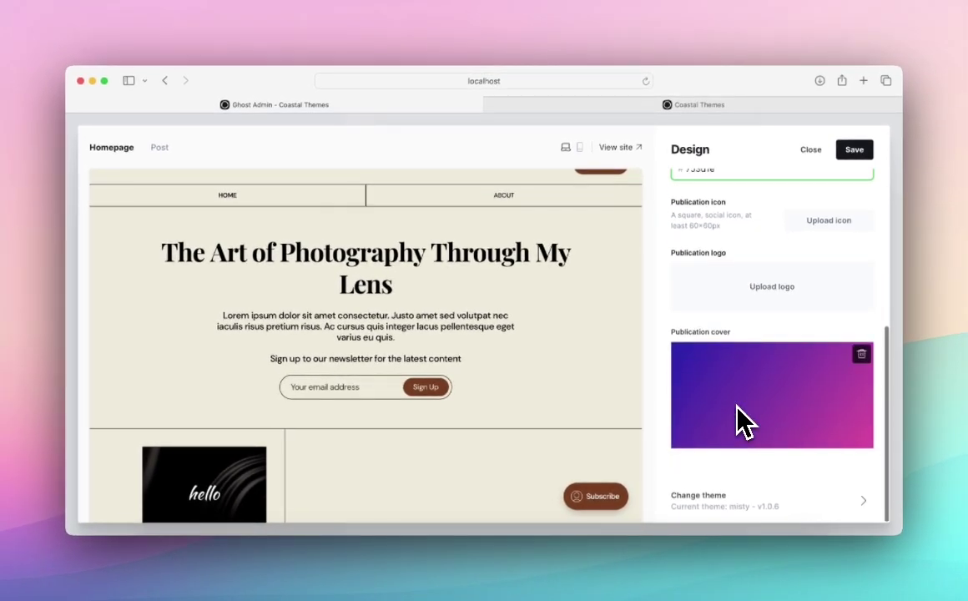
{"action": "left_click", "coordinate": [861, 354]}
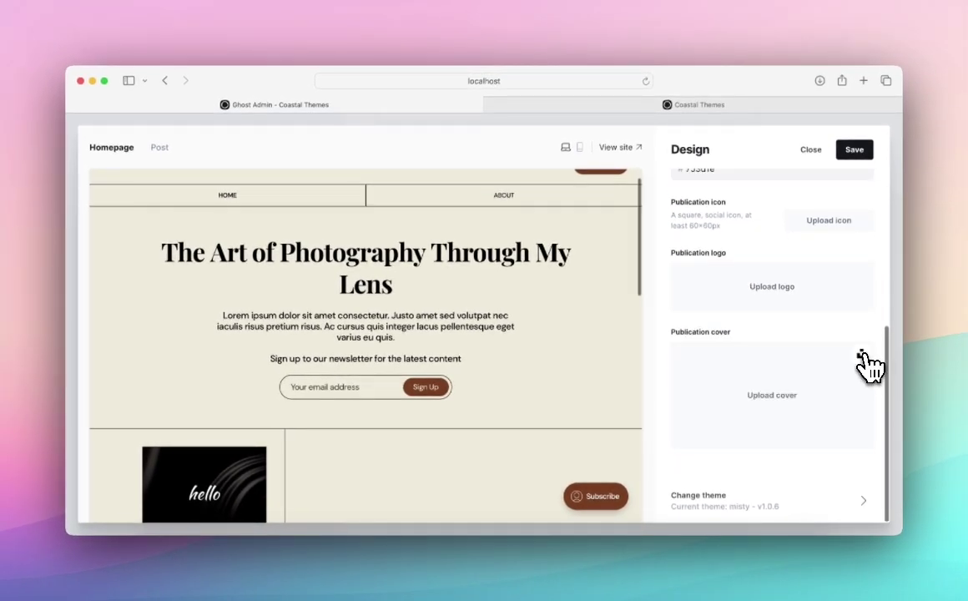
{"action": "left_click", "coordinate": [784, 415]}
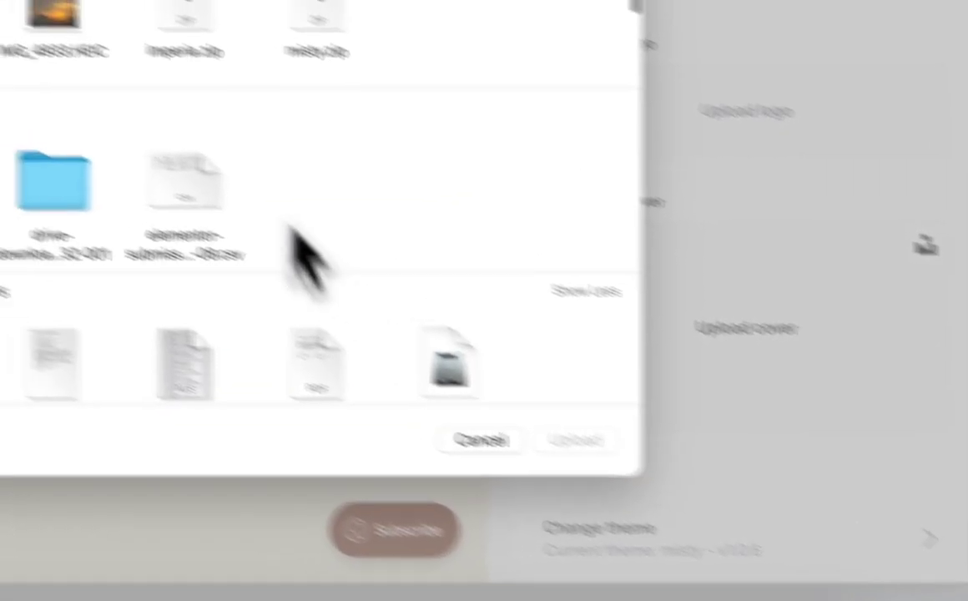
{"action": "left_click", "coordinate": [496, 442]}
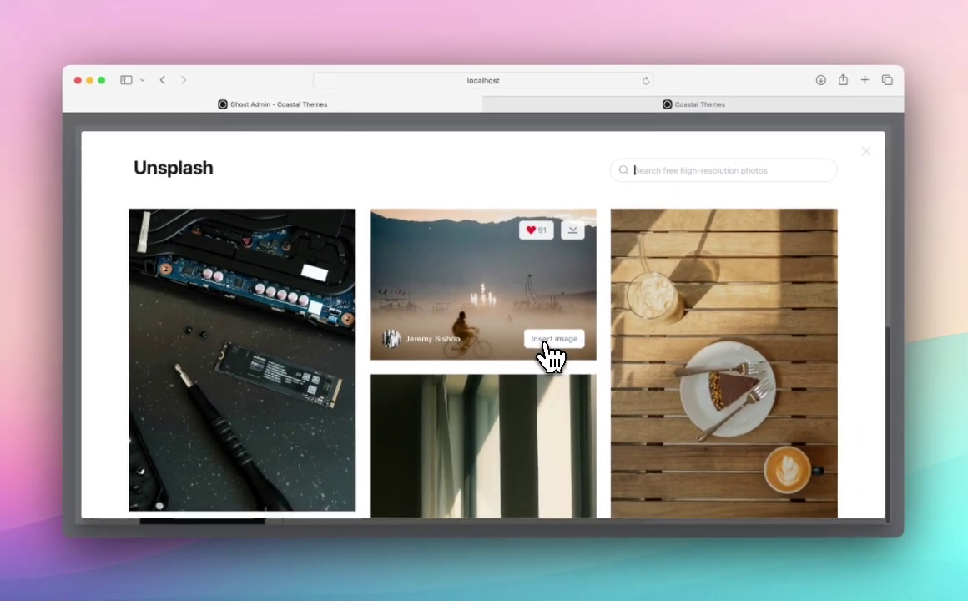
{"action": "scroll", "coordinate": [527, 330], "scroll_direction": "down", "scroll_amount": 10}
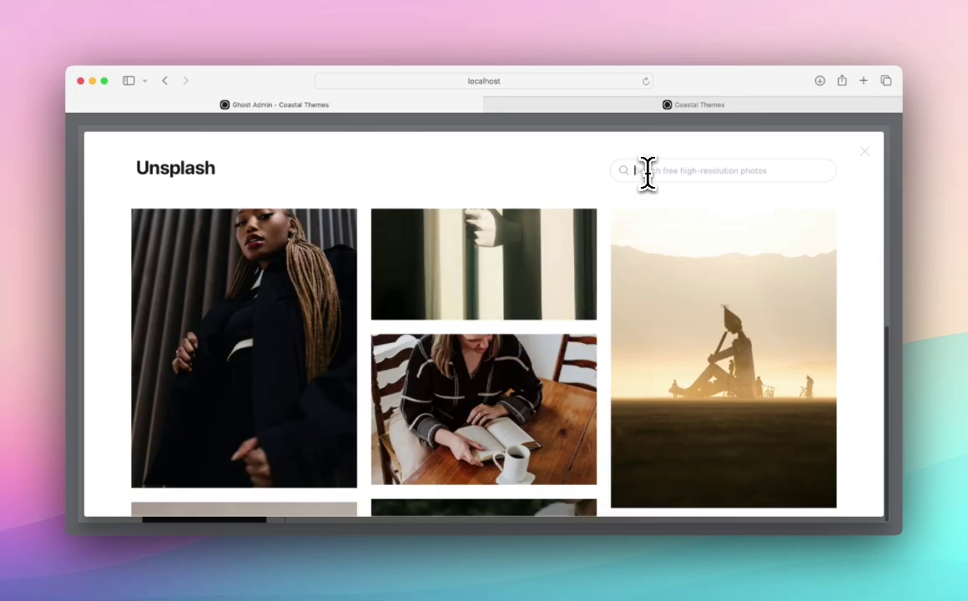
{"action": "type", "text": "nrise"}
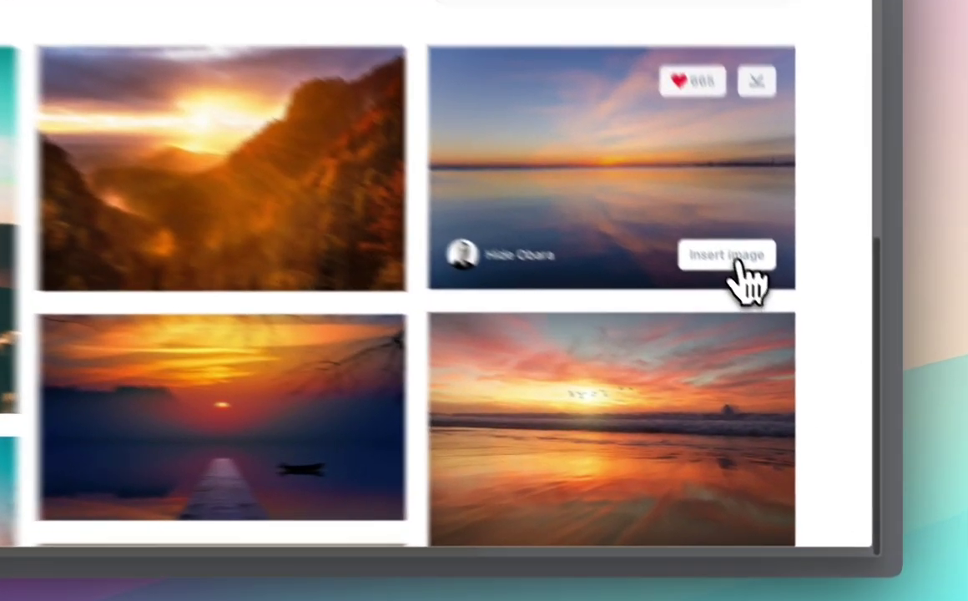
{"action": "left_click", "coordinate": [797, 338]}
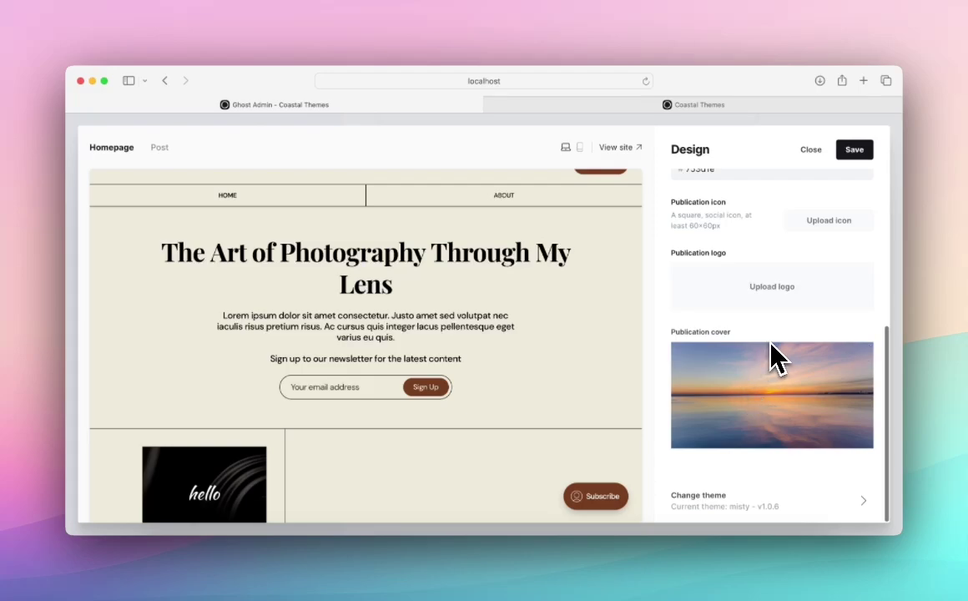
- Set the site-wide theme style to Mustard Yellow
{"action": "scroll", "coordinate": [776, 357], "scroll_direction": "up", "scroll_amount": 5}
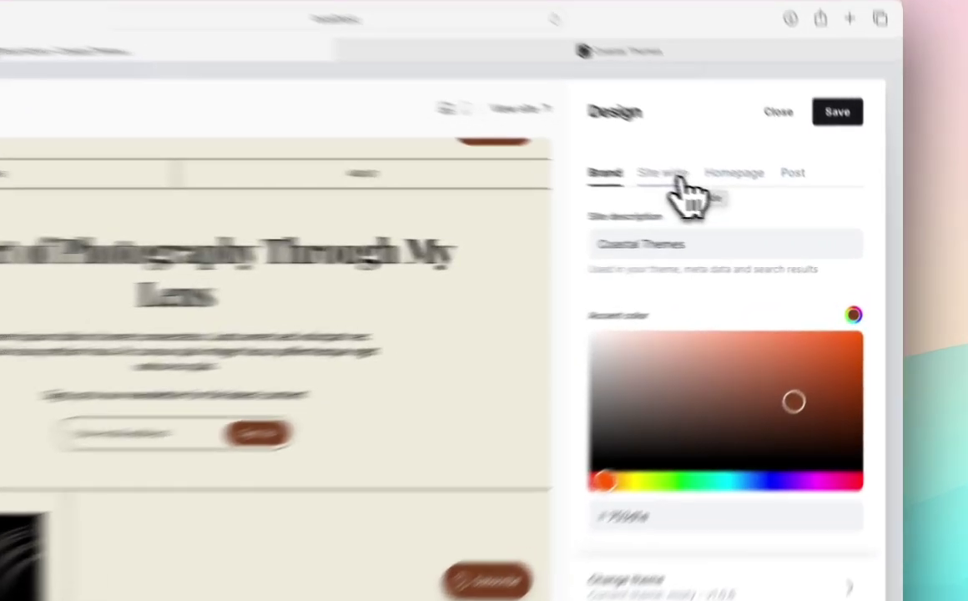
{"action": "left_click", "coordinate": [738, 200]}
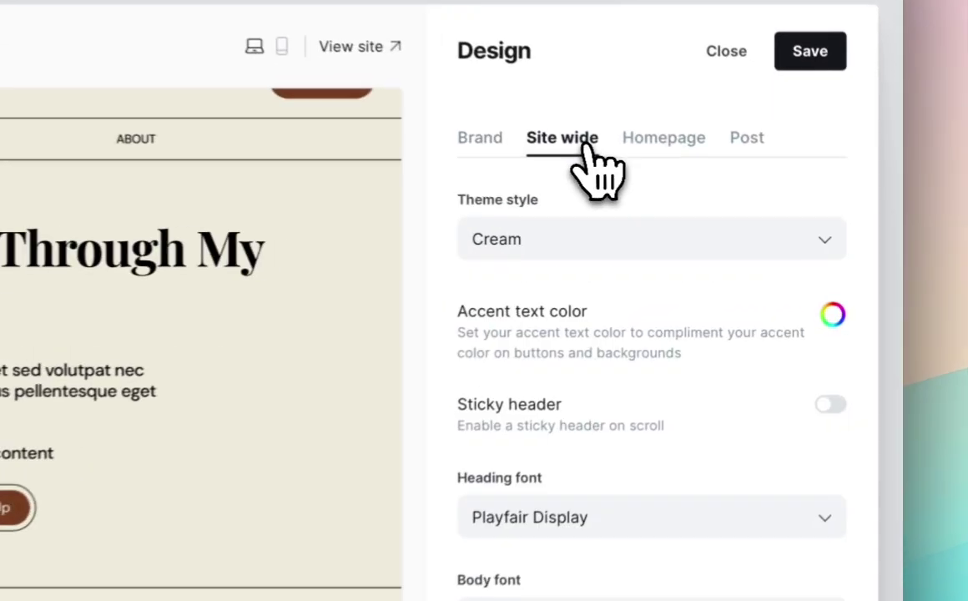
{"action": "left_click", "coordinate": [577, 240]}
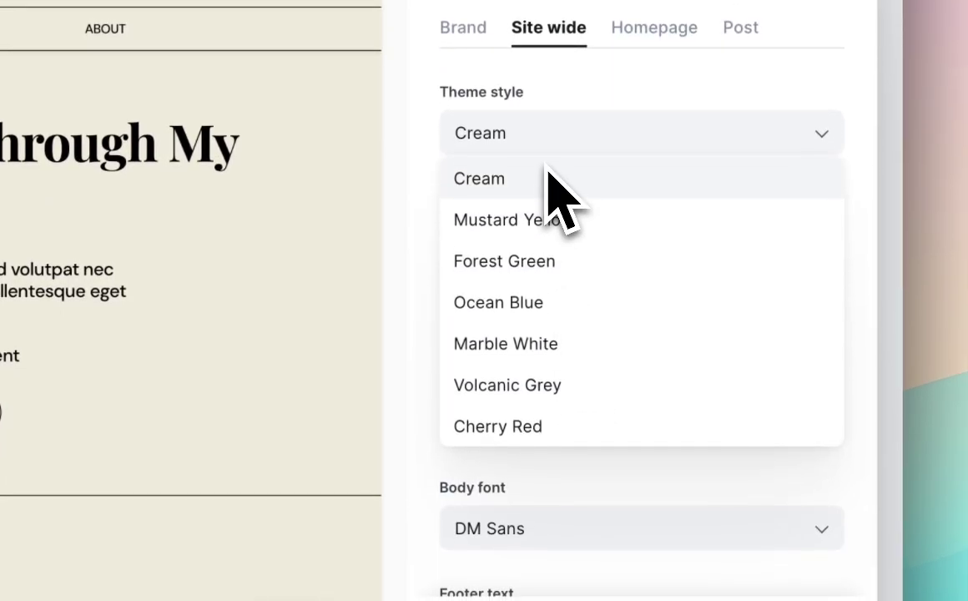
{"action": "left_click", "coordinate": [553, 224]}
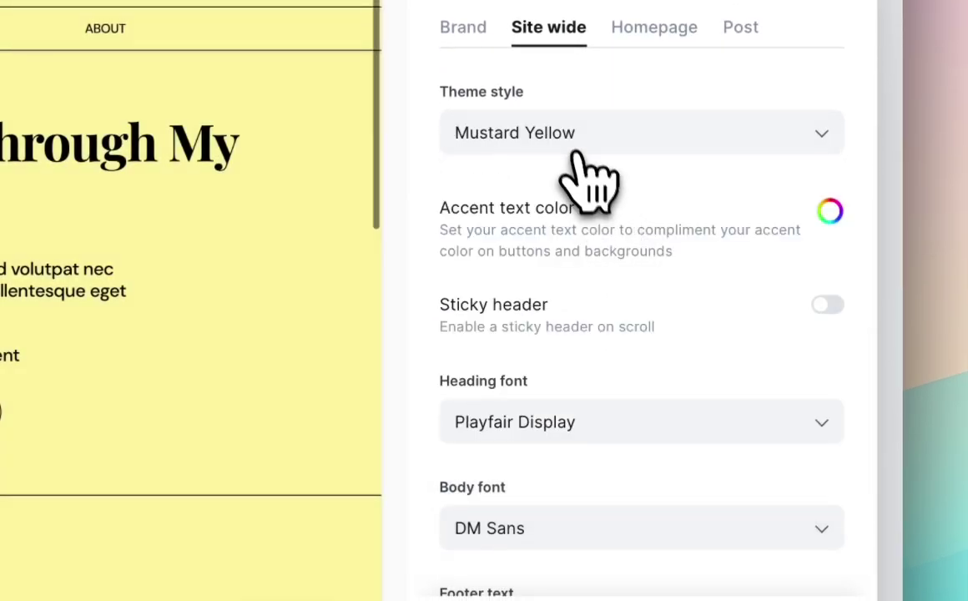
- Try the Forest Green, Ocean Blue, Marble White, Volcanic Grey and Cherry Red theme styles in turn on the homepage preview
{"action": "left_click", "coordinate": [580, 146]}
{"action": "left_click", "coordinate": [594, 288]}
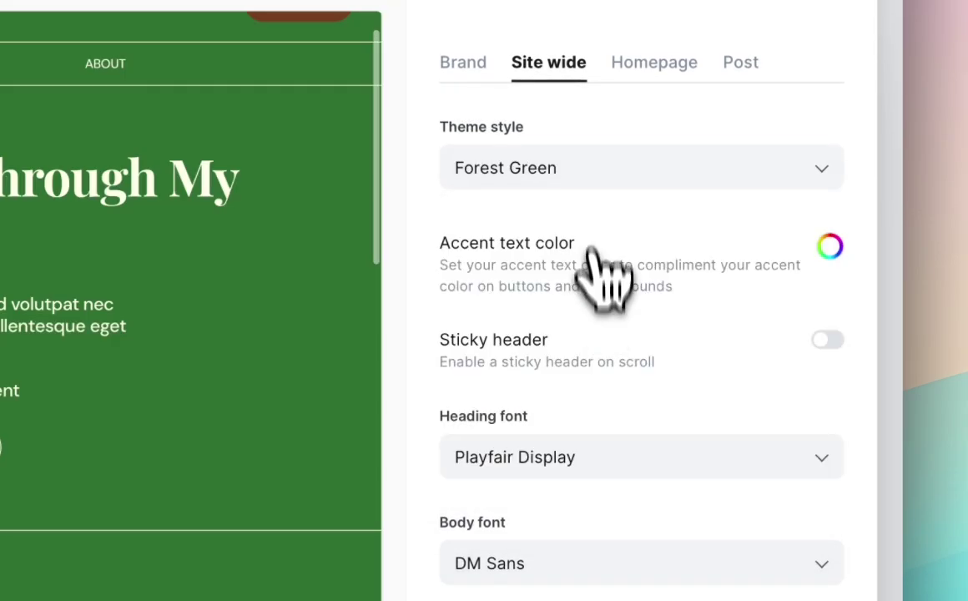
{"action": "left_click", "coordinate": [582, 175]}
{"action": "left_click", "coordinate": [584, 340]}
{"action": "left_click", "coordinate": [613, 171]}
{"action": "left_click", "coordinate": [611, 379]}
{"action": "left_click", "coordinate": [561, 180]}
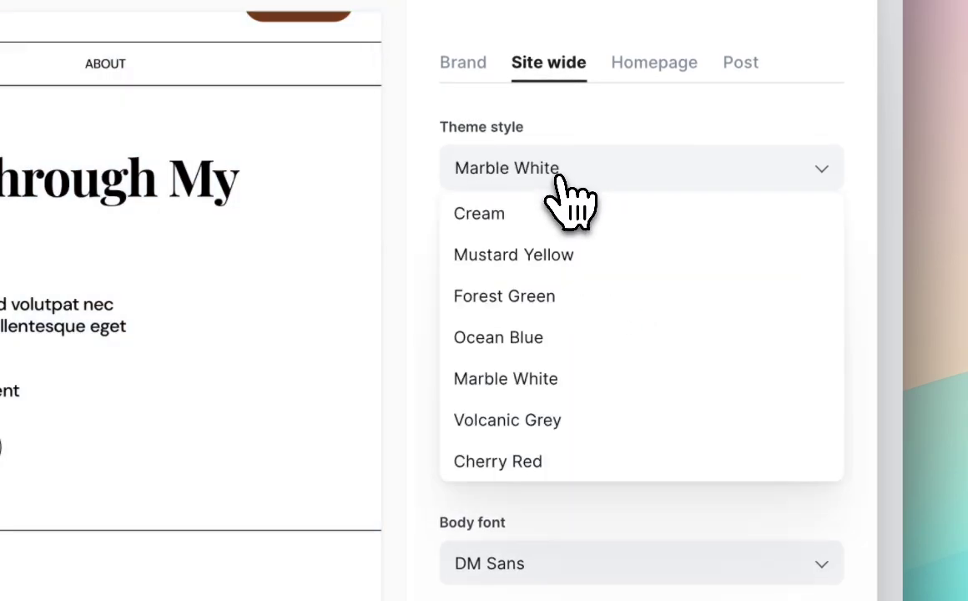
{"action": "left_click", "coordinate": [574, 410]}
{"action": "left_click", "coordinate": [574, 177]}
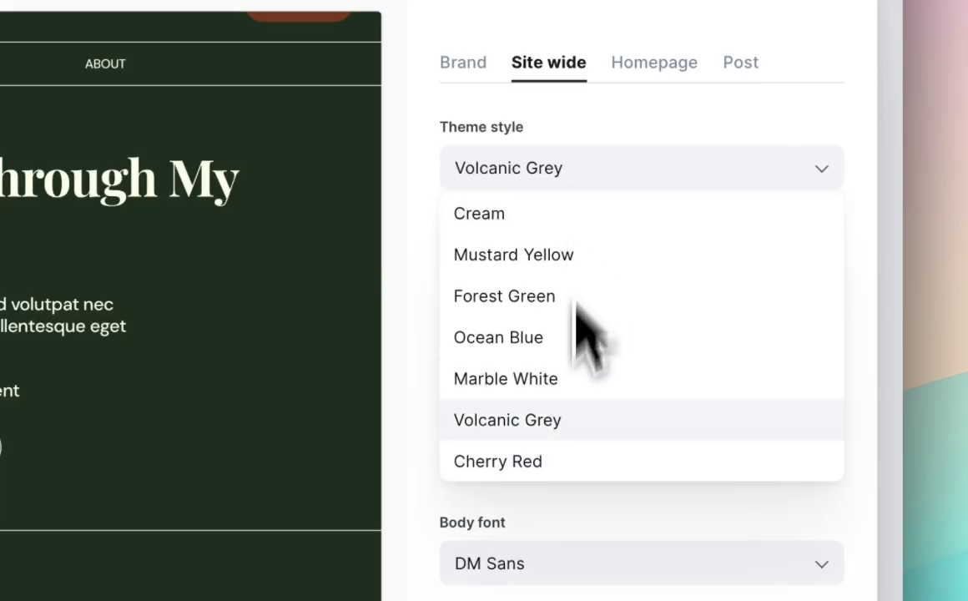
{"action": "left_click", "coordinate": [563, 459]}
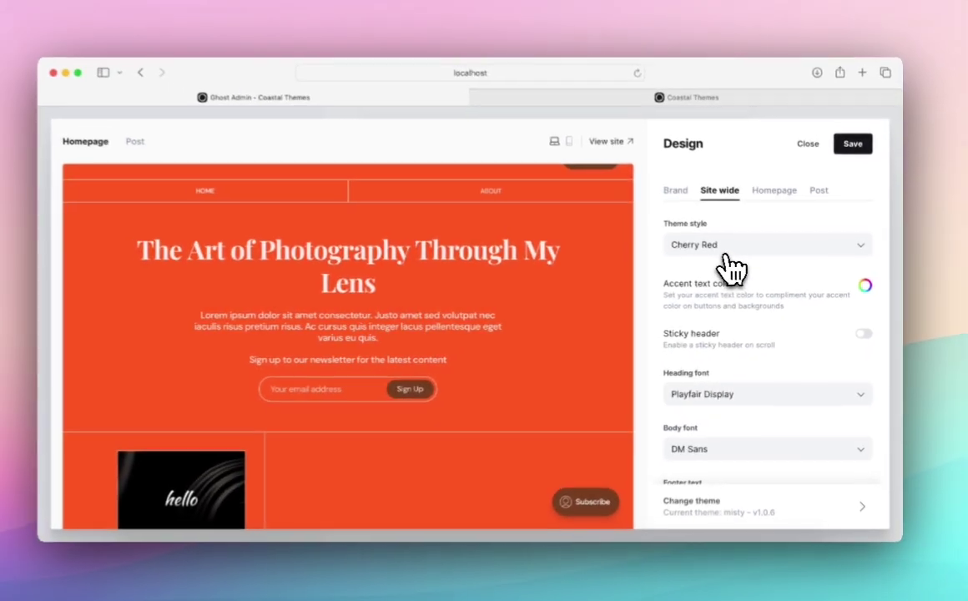
- Set the site-wide theme style to Cream
{"action": "left_click", "coordinate": [671, 229]}
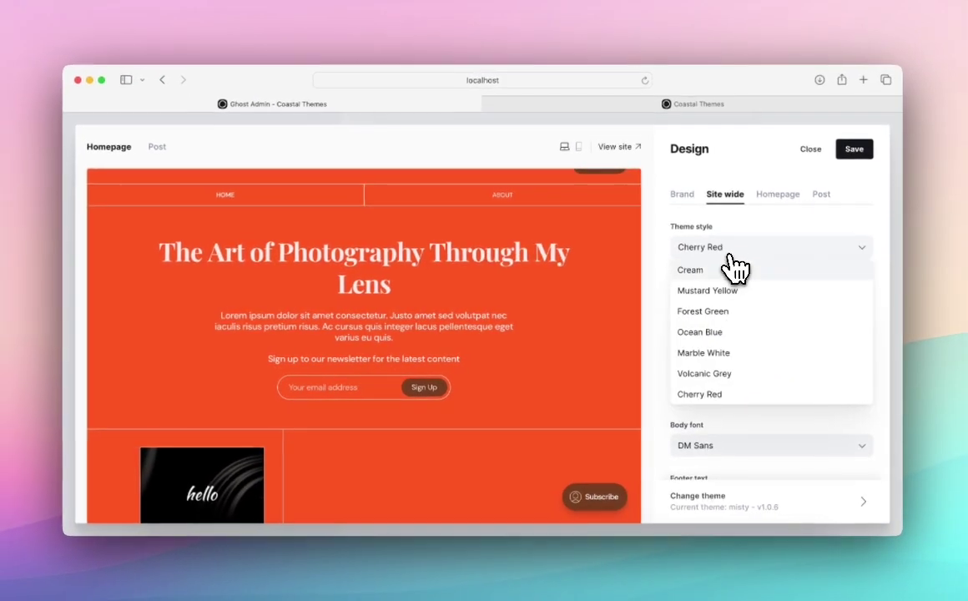
{"action": "left_click", "coordinate": [707, 251]}
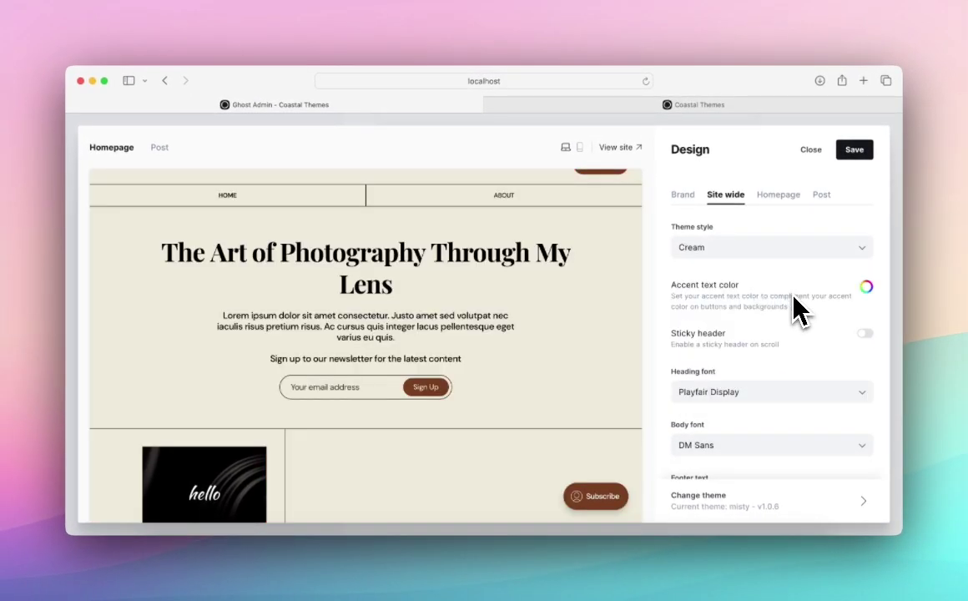
- Try the muted red 934444 as the accent text color and check it on the preview's buttons
{"action": "left_click", "coordinate": [866, 287]}
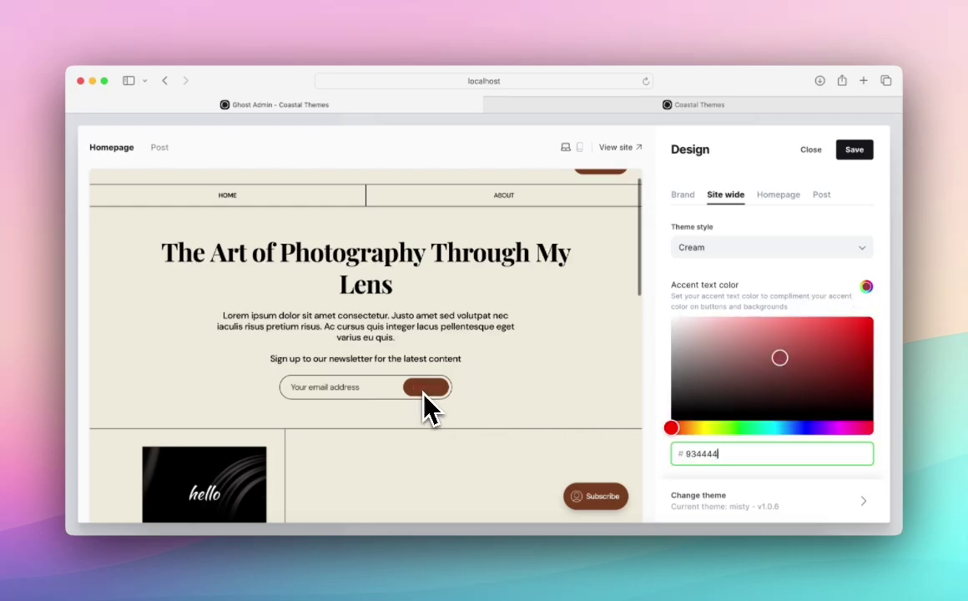
{"action": "left_click", "coordinate": [658, 313]}
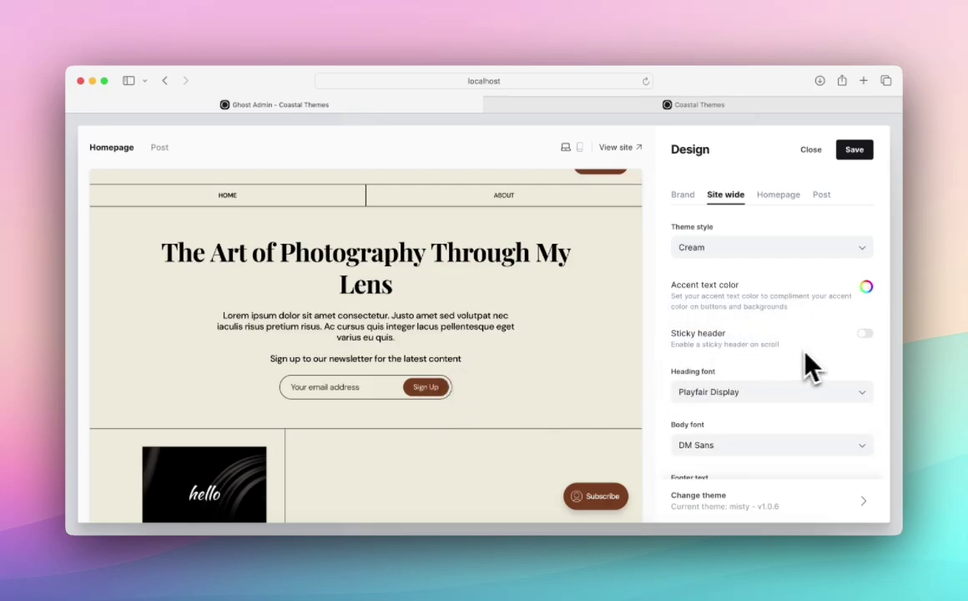
- Try the sticky header while going through the homepage preview, and turn it back off
{"action": "scroll", "coordinate": [813, 363], "scroll_direction": "down", "scroll_amount": 3}
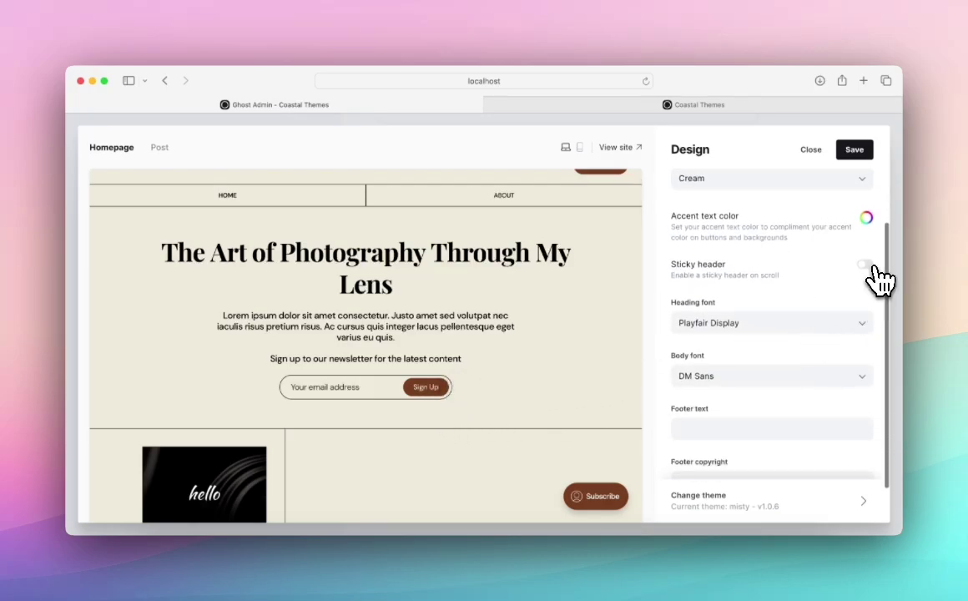
{"action": "scroll", "coordinate": [583, 378], "scroll_direction": "down", "scroll_amount": 2}
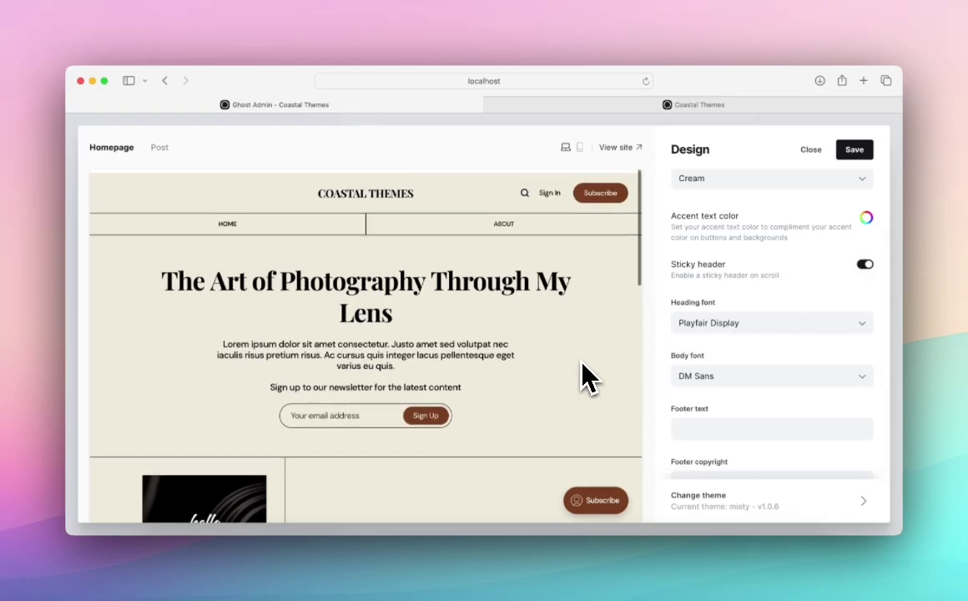
{"action": "scroll", "coordinate": [583, 378], "scroll_direction": "down", "scroll_amount": 3}
{"action": "scroll", "coordinate": [583, 378], "scroll_direction": "down", "scroll_amount": 2}
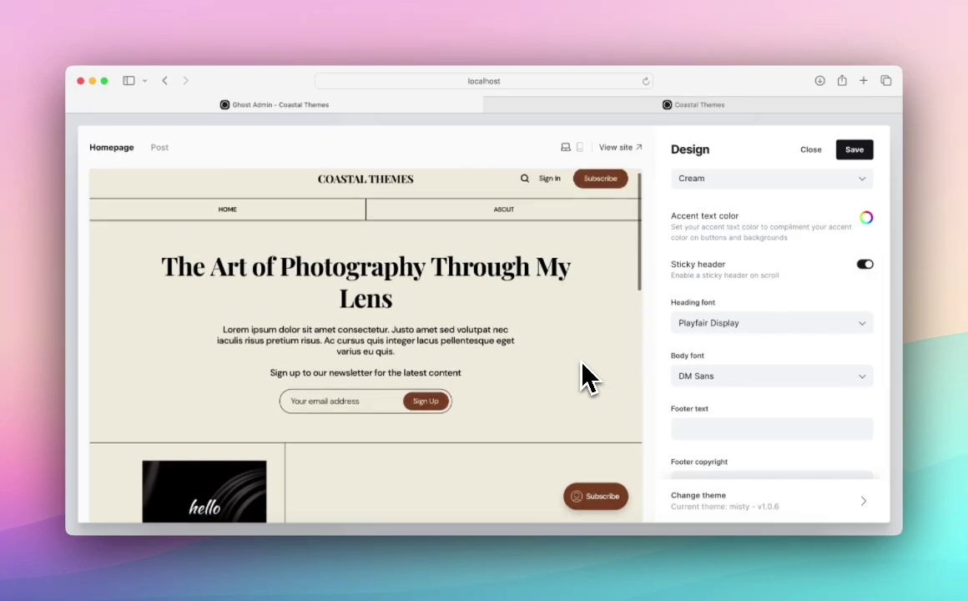
{"action": "scroll", "coordinate": [583, 378], "scroll_direction": "down", "scroll_amount": 4}
{"action": "scroll", "coordinate": [582, 365], "scroll_direction": "down", "scroll_amount": 2}
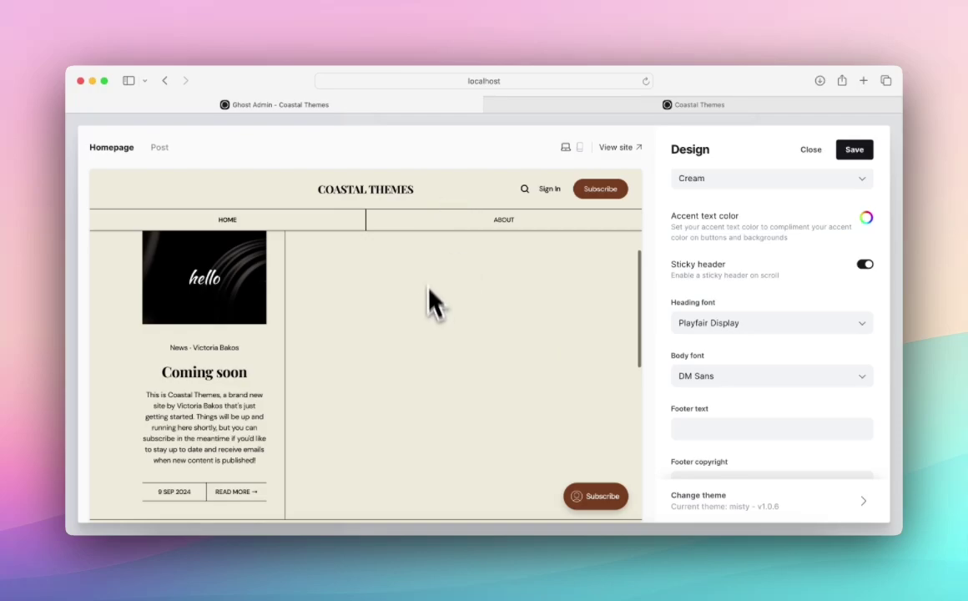
{"action": "scroll", "coordinate": [432, 302], "scroll_direction": "down", "scroll_amount": 3}
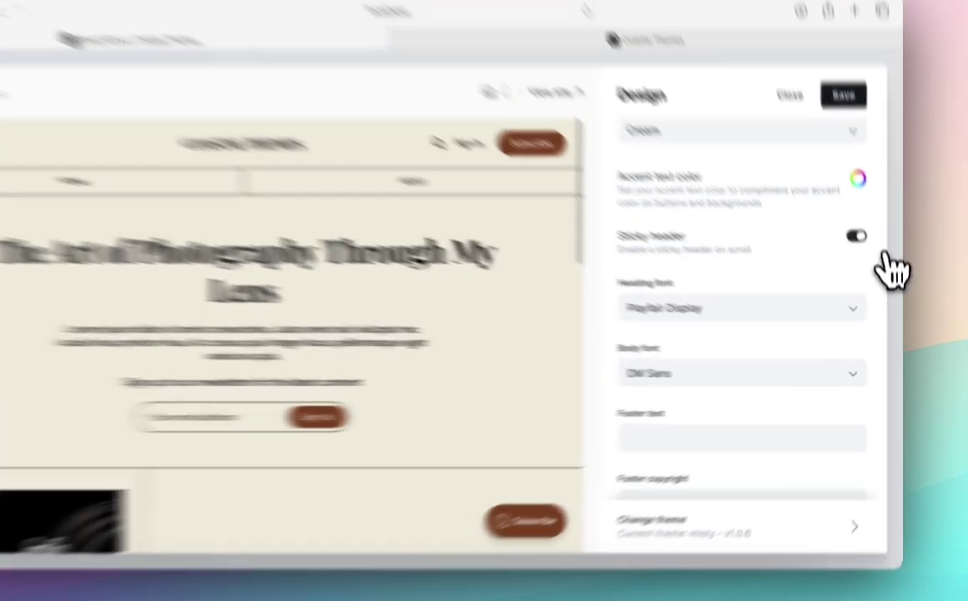
{"action": "left_click", "coordinate": [864, 263]}
- Try Work Sans as the site-wide heading font
{"action": "scroll", "coordinate": [772, 312], "scroll_direction": "down", "scroll_amount": 1}
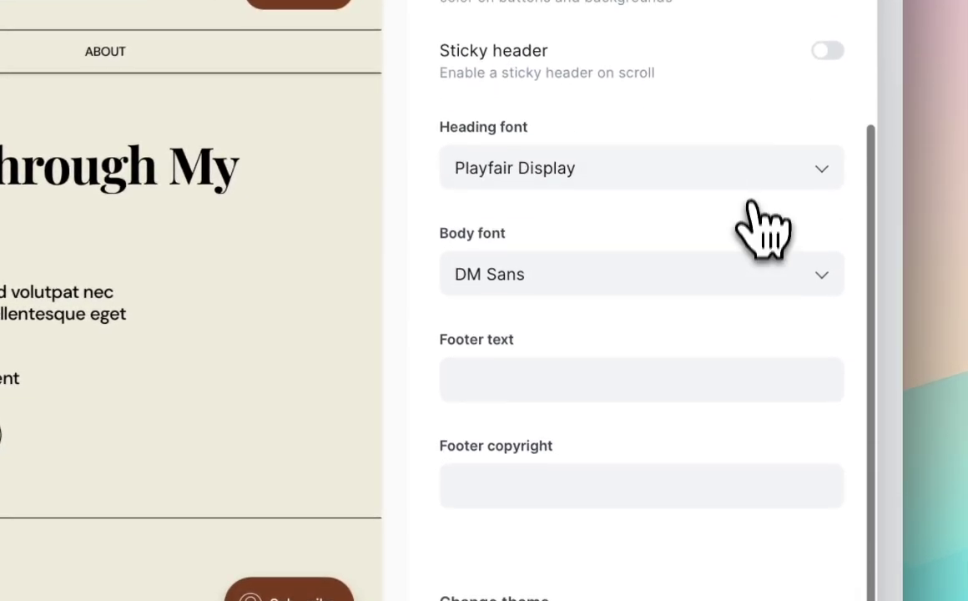
{"action": "left_click", "coordinate": [755, 188]}
{"action": "scroll", "coordinate": [681, 404], "scroll_direction": "down", "scroll_amount": 3}
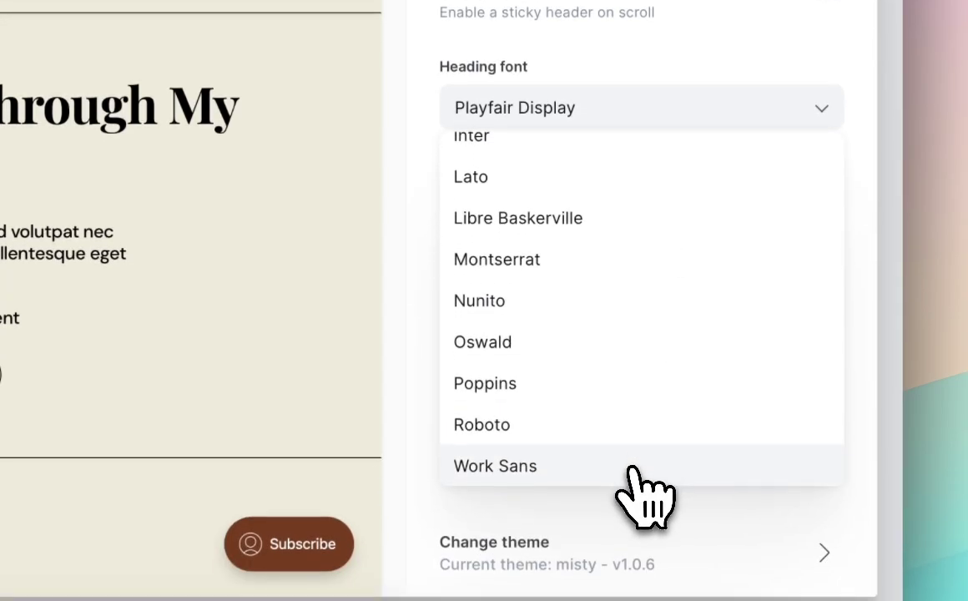
{"action": "left_click", "coordinate": [632, 469]}
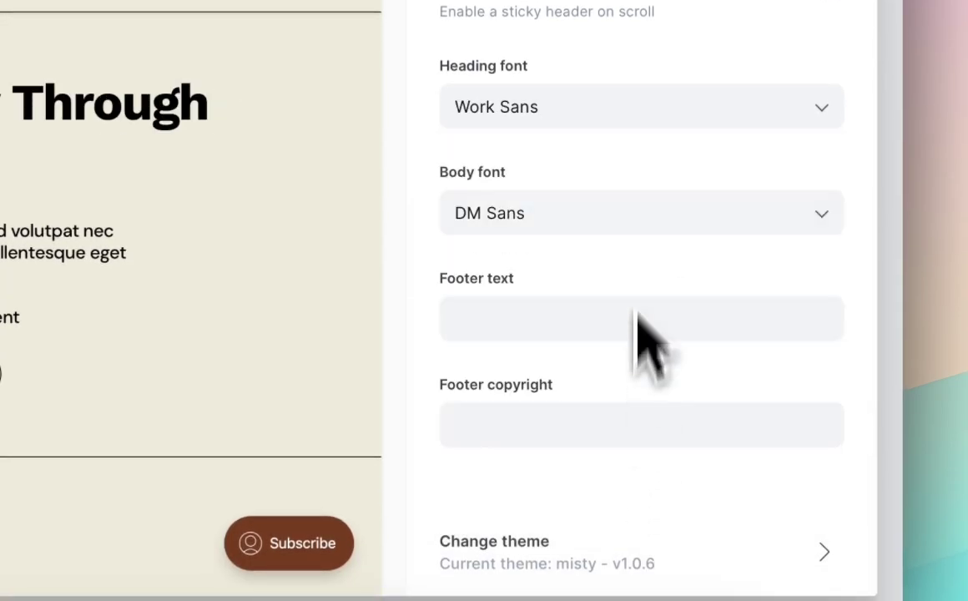
- Set the site-wide heading font to Poppins
{"action": "left_click", "coordinate": [607, 151]}
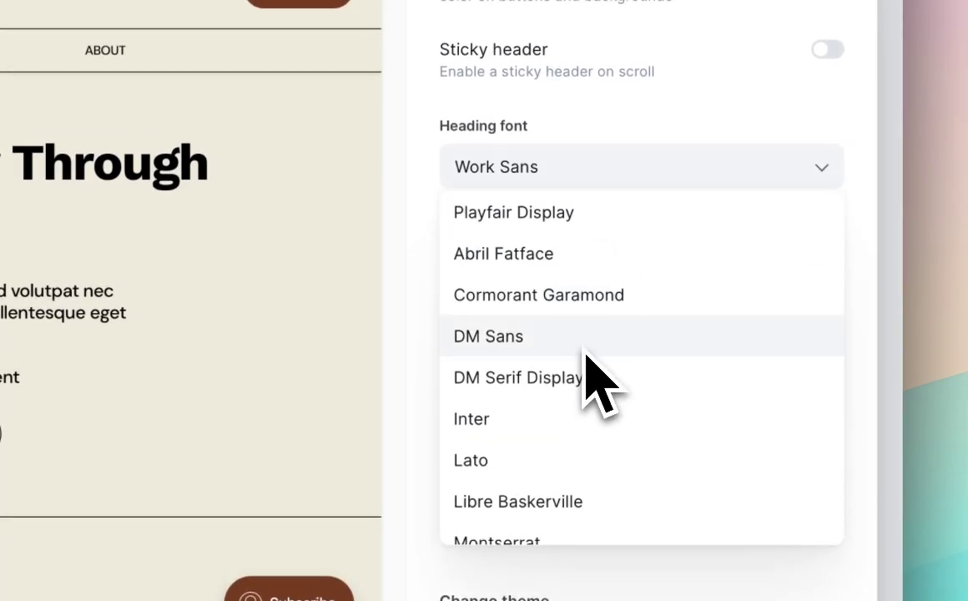
{"action": "scroll", "coordinate": [572, 399], "scroll_direction": "down", "scroll_amount": 3}
{"action": "scroll", "coordinate": [575, 429], "scroll_direction": "down", "scroll_amount": 2}
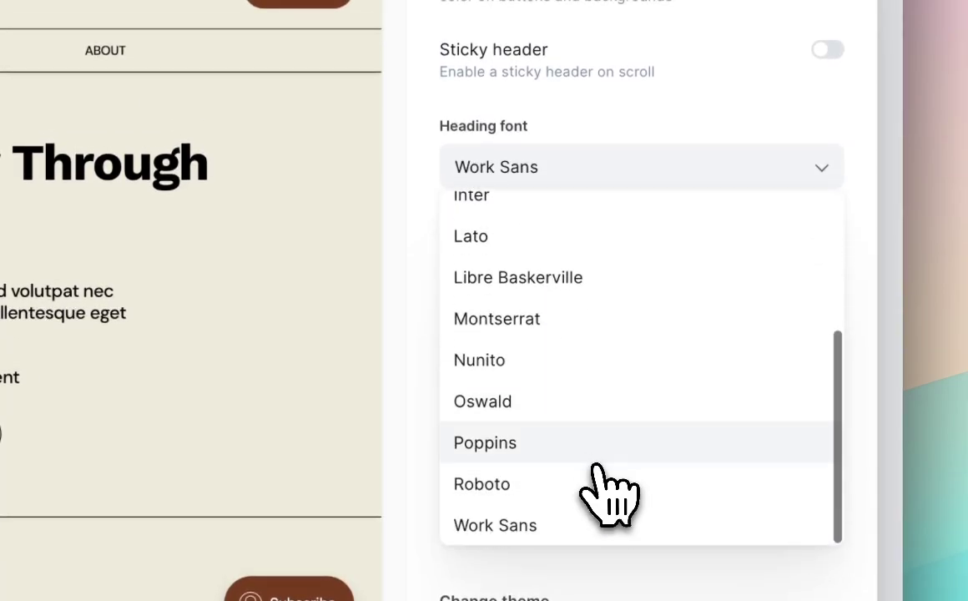
{"action": "left_click", "coordinate": [574, 438]}
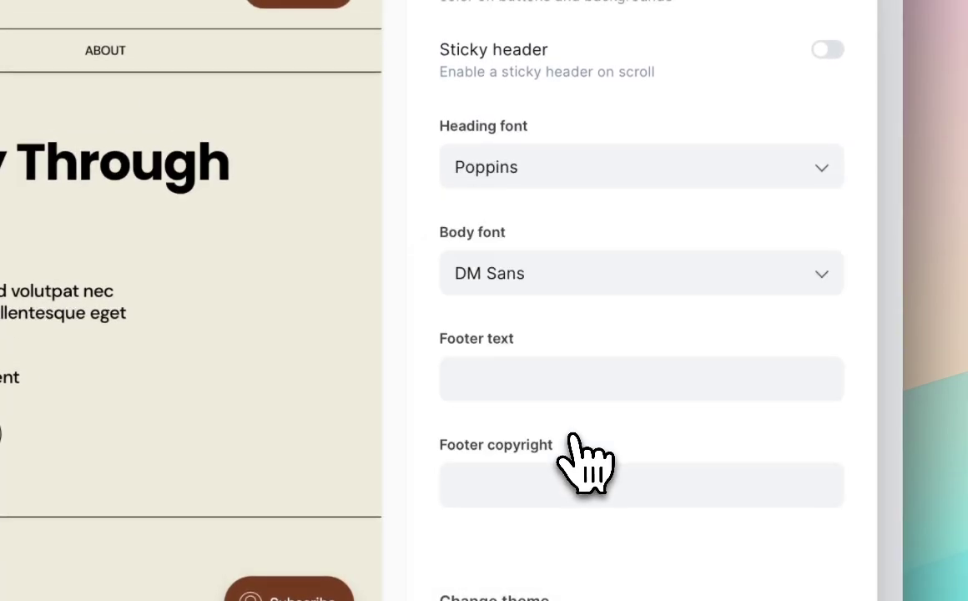
- Set the site-wide body font to Work Sans
{"action": "left_click", "coordinate": [551, 276]}
{"action": "scroll", "coordinate": [571, 410], "scroll_direction": "down", "scroll_amount": 3}
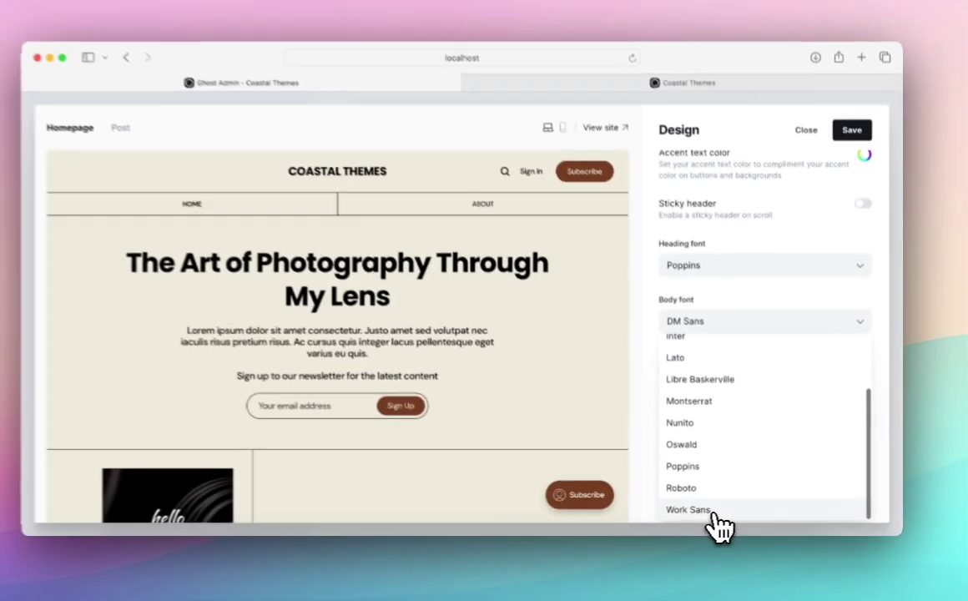
{"action": "left_click", "coordinate": [715, 510]}
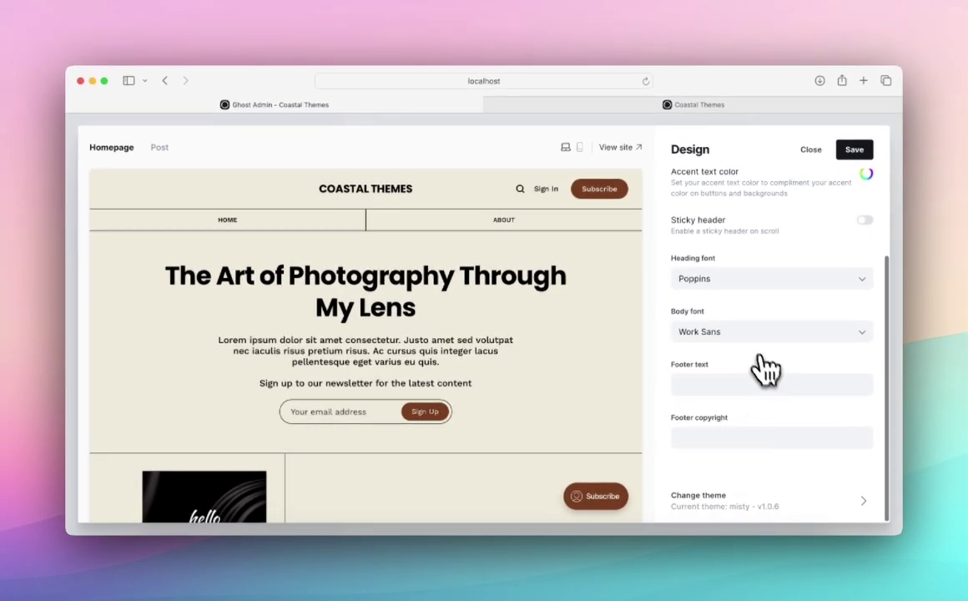
- In the homepage design settings, preview the Sign-up button and Search form hero options, and set the hero form to Title and intro only
{"action": "scroll", "coordinate": [761, 334], "scroll_direction": "up", "scroll_amount": 3}
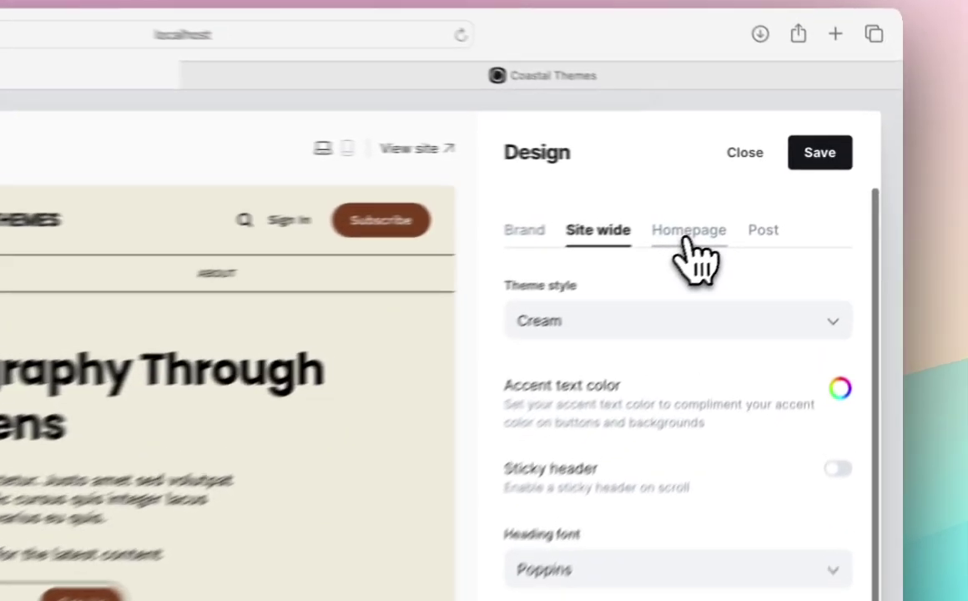
{"action": "left_click", "coordinate": [777, 195]}
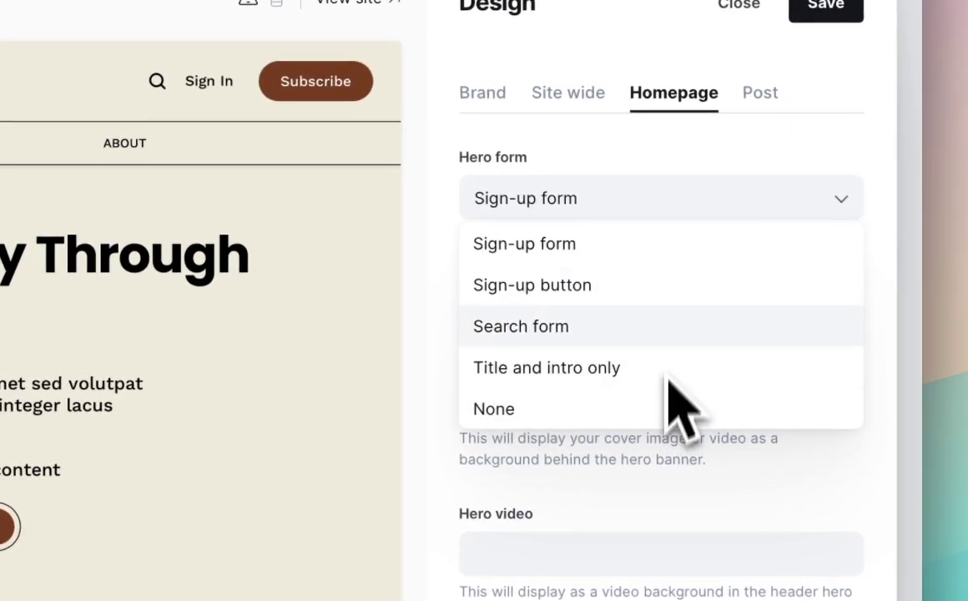
{"action": "left_click", "coordinate": [663, 286]}
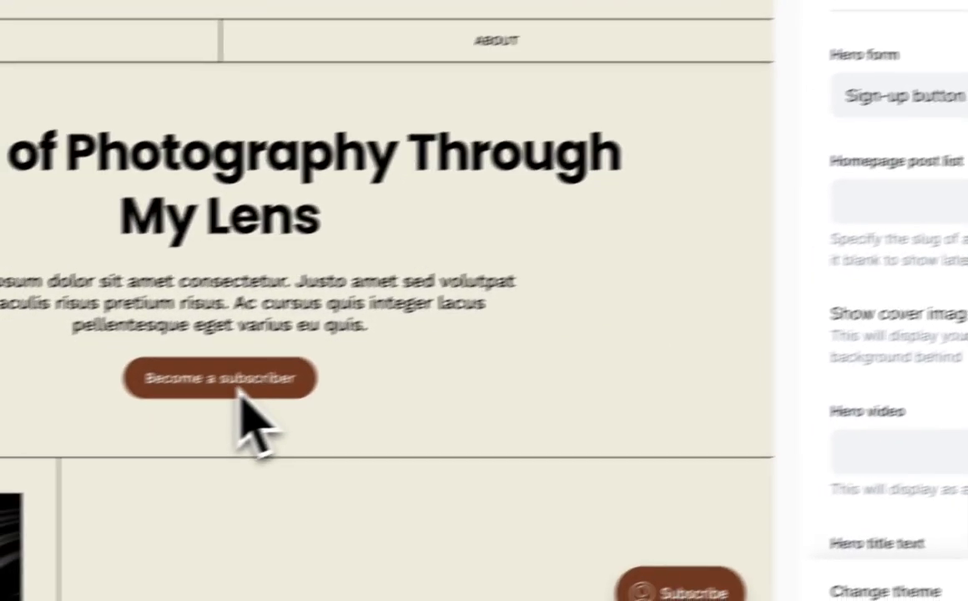
{"action": "left_click", "coordinate": [696, 218]}
{"action": "left_click", "coordinate": [622, 363]}
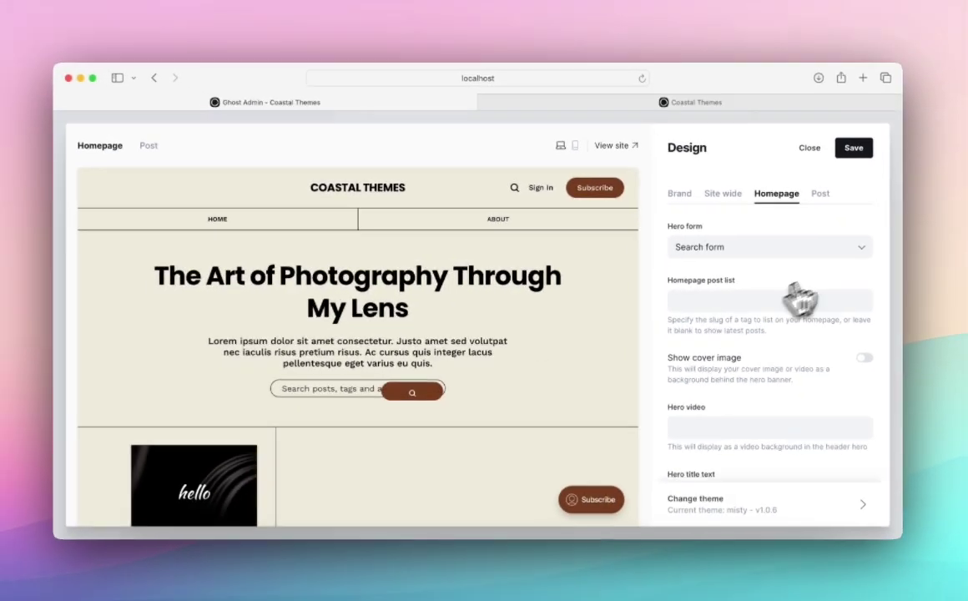
{"action": "left_click", "coordinate": [709, 226]}
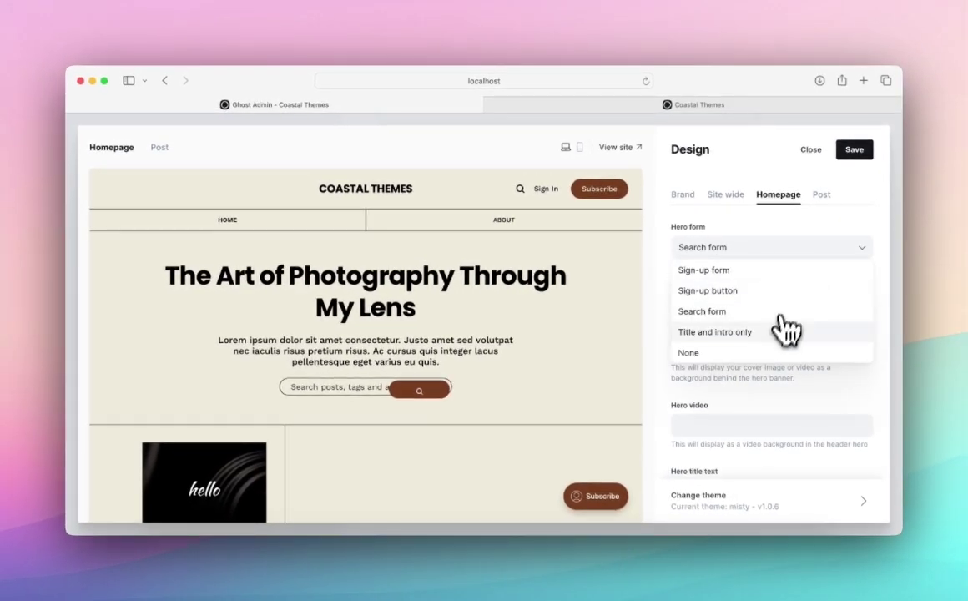
{"action": "left_click", "coordinate": [785, 332]}
- Try None as the homepage hero form, check the preview, and restore Title and intro only
{"action": "left_click", "coordinate": [780, 250]}
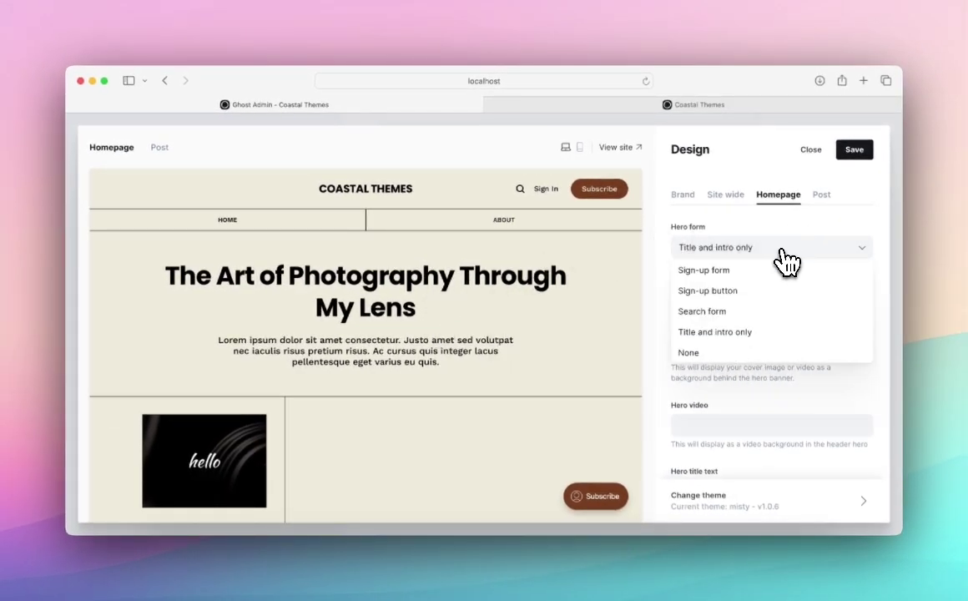
{"action": "left_click", "coordinate": [724, 352]}
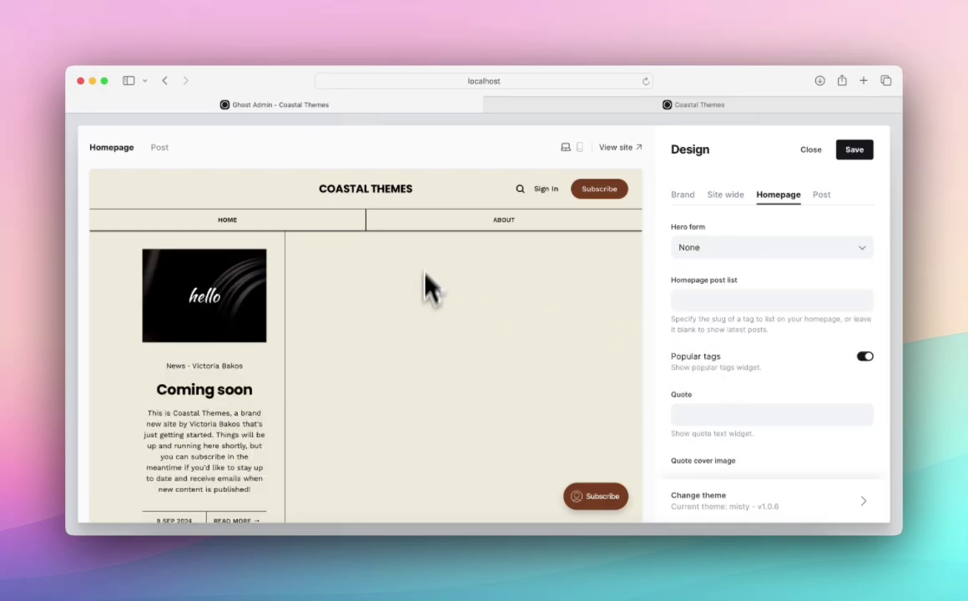
{"action": "left_click", "coordinate": [799, 247]}
{"action": "left_click", "coordinate": [740, 332]}
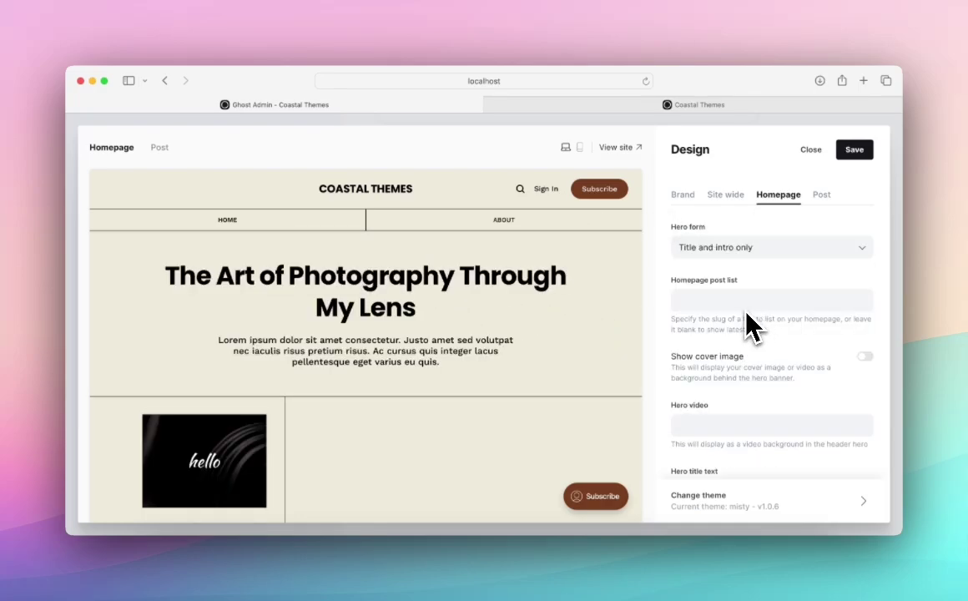
- Try showing the cover image behind the homepage hero banner
{"action": "scroll", "coordinate": [747, 328], "scroll_direction": "down", "scroll_amount": 2}
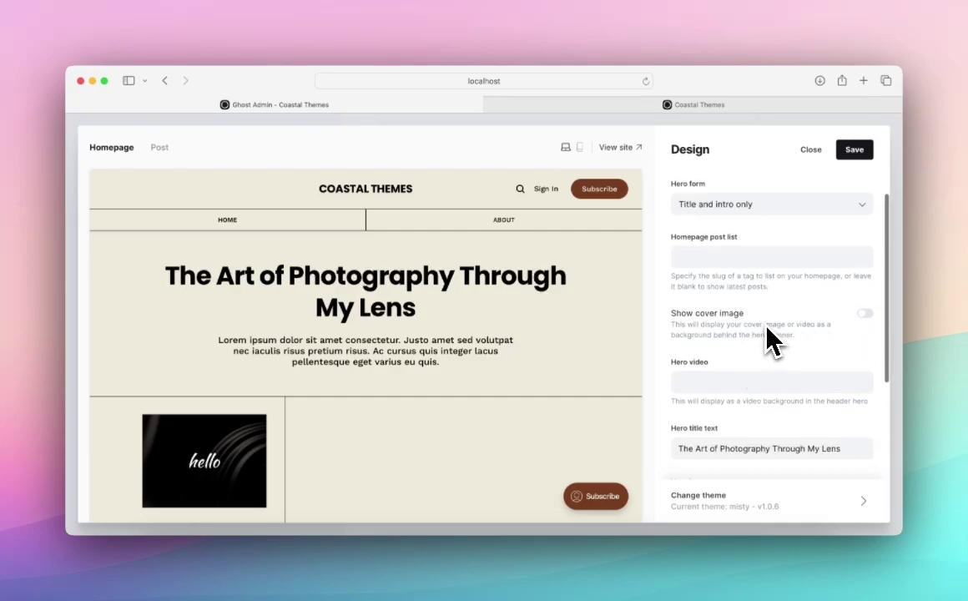
{"action": "left_click", "coordinate": [865, 313]}
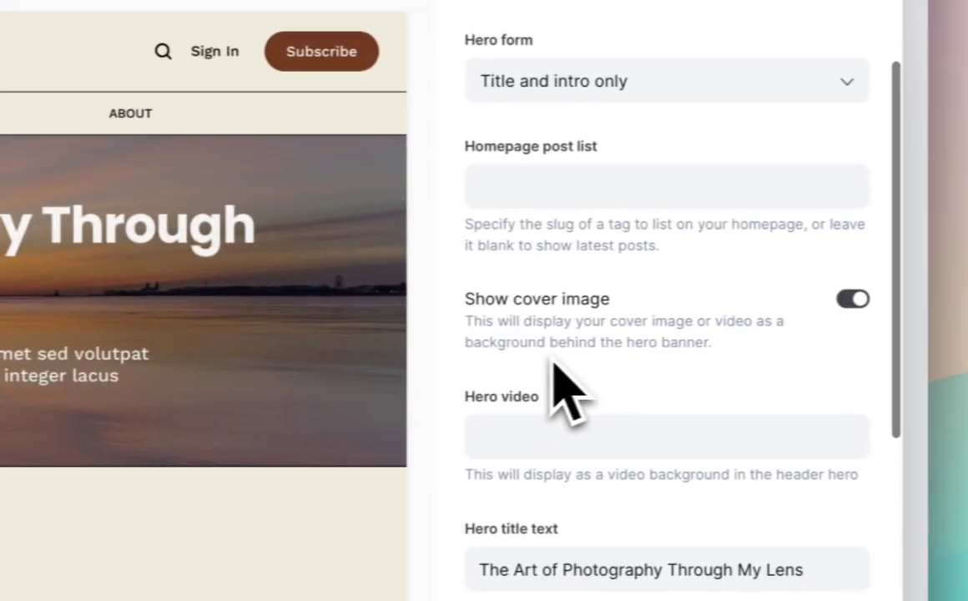
{"action": "scroll", "coordinate": [563, 392], "scroll_direction": "down", "scroll_amount": 3}
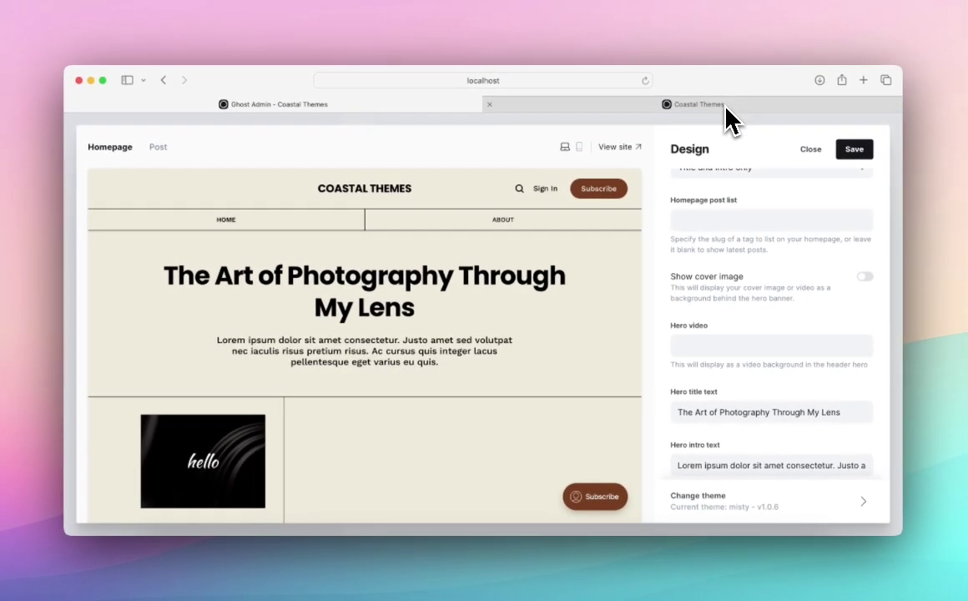
- Copy the web address of the 3015510-hd_1920_1080_24fps.mp4 video from misty.coastalthemes.com and enter it as the homepage hero video
{"action": "left_click", "coordinate": [724, 109]}
{"action": "left_click", "coordinate": [411, 105]}
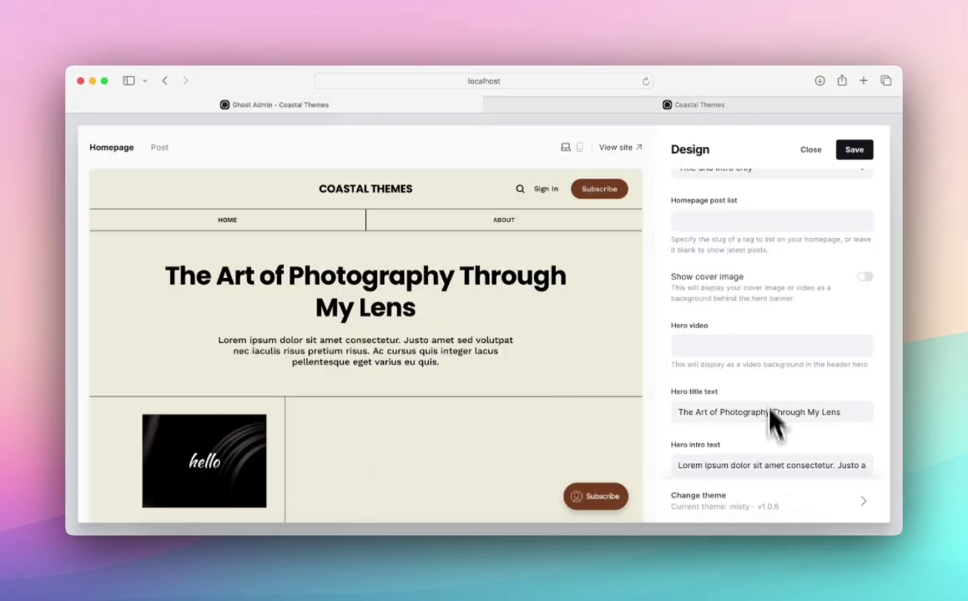
{"action": "key", "text": "ctrl+Up"}
{"action": "left_click", "coordinate": [311, 439]}
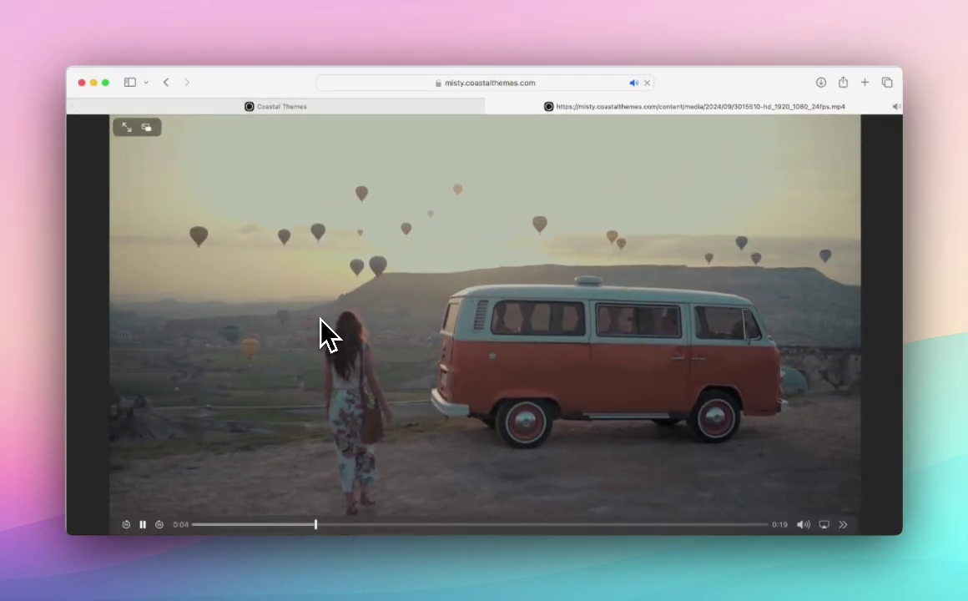
{"action": "left_click", "coordinate": [406, 84]}
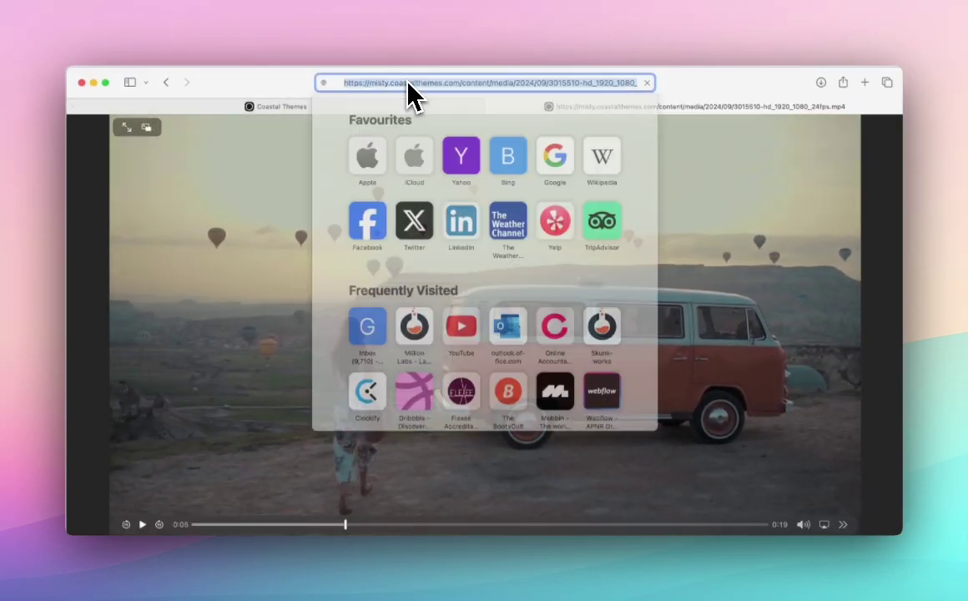
{"action": "key", "text": "ctrl+Up"}
{"action": "left_click", "coordinate": [712, 385]}
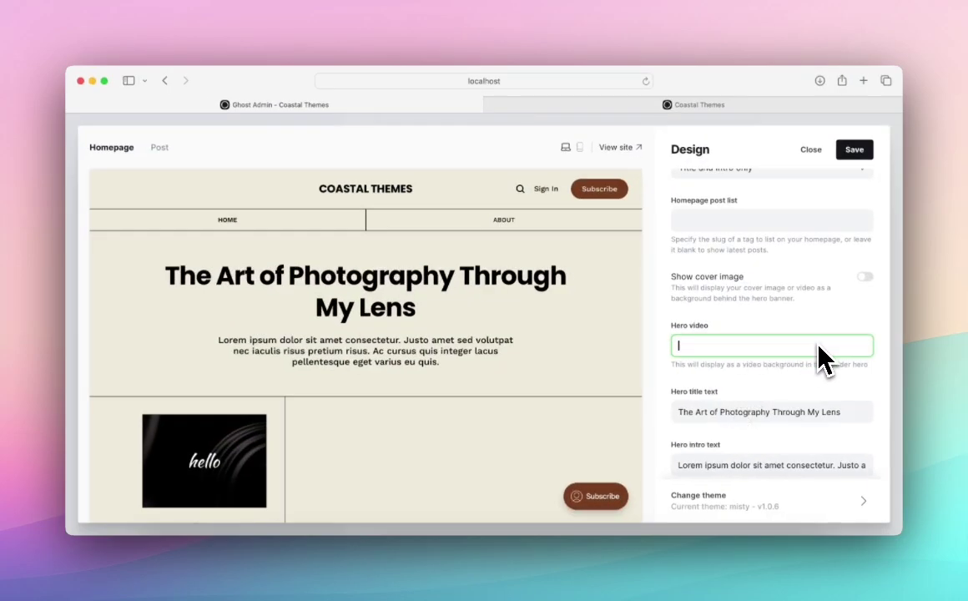
{"action": "key", "text": "super+v"}
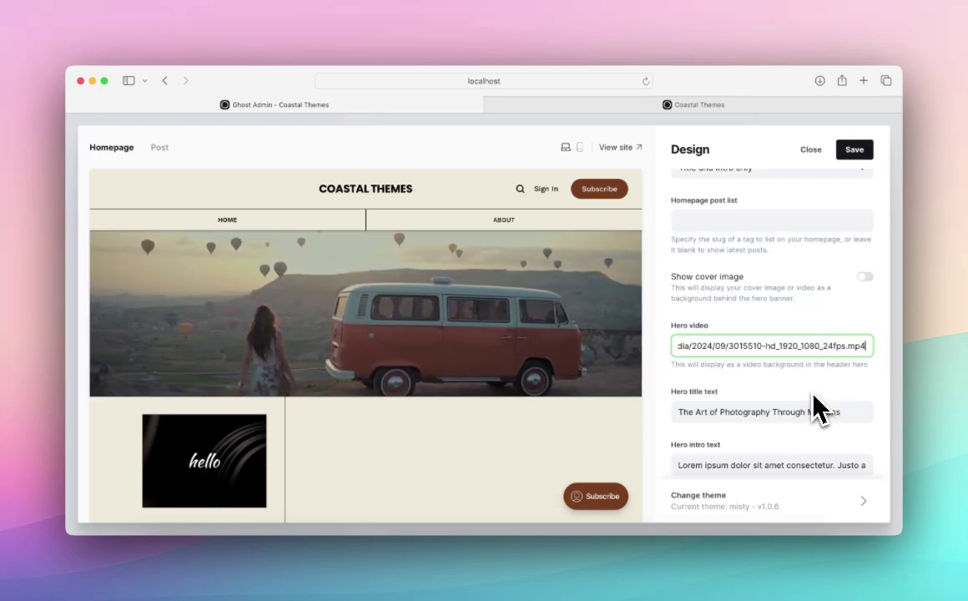
- Enable the cover image so the video displays behind the homepage hero banner, and look over the remaining homepage options
{"action": "scroll", "coordinate": [799, 409], "scroll_direction": "down", "scroll_amount": 1}
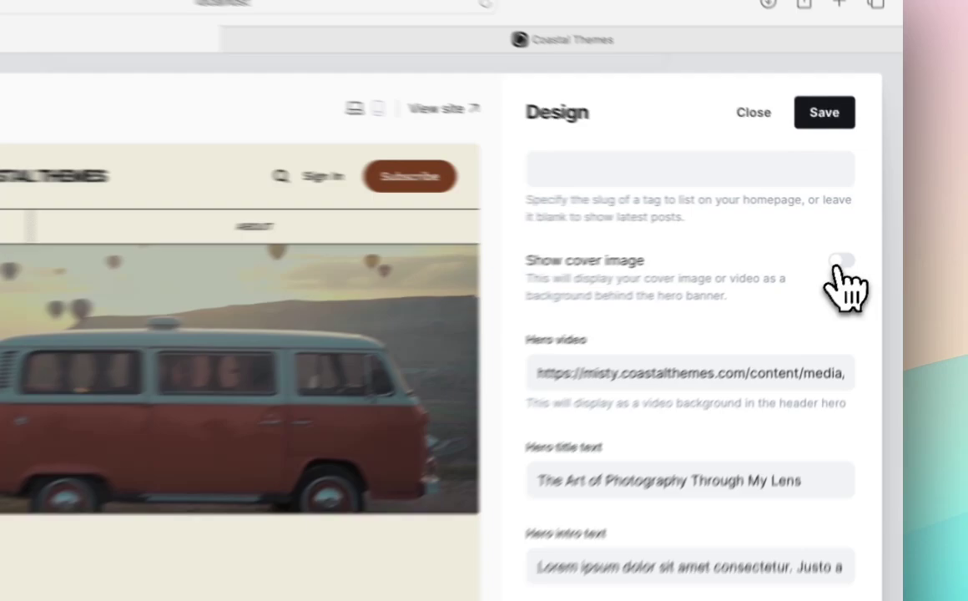
{"action": "left_click", "coordinate": [864, 240]}
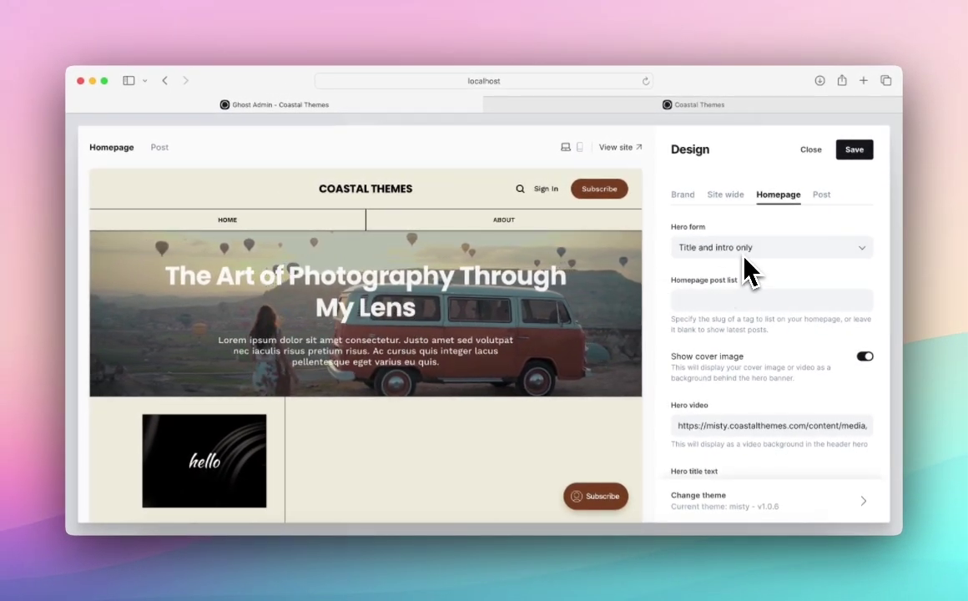
{"action": "scroll", "coordinate": [737, 352], "scroll_direction": "down", "scroll_amount": 5}
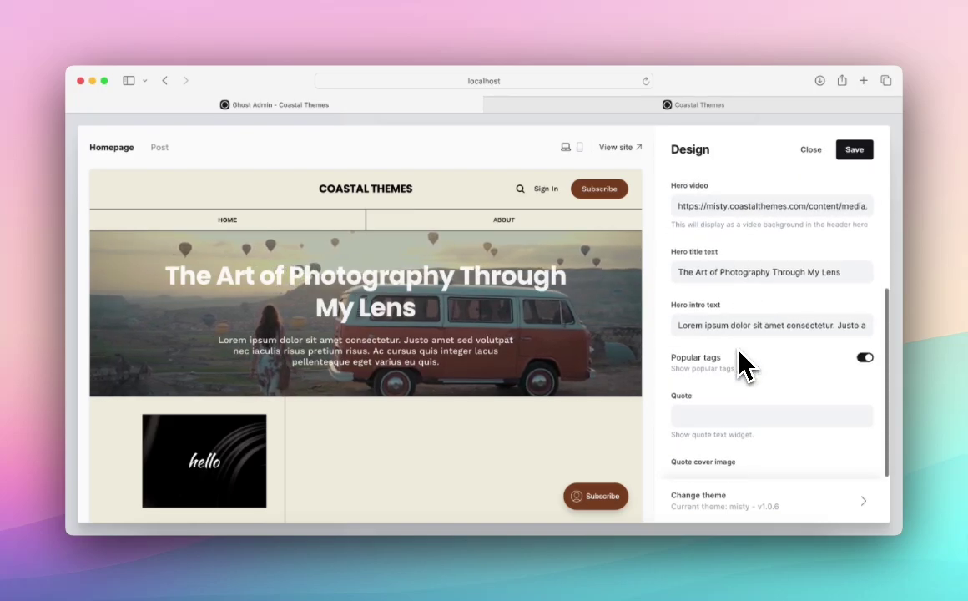
{"action": "scroll", "coordinate": [755, 355], "scroll_direction": "up", "scroll_amount": 5}
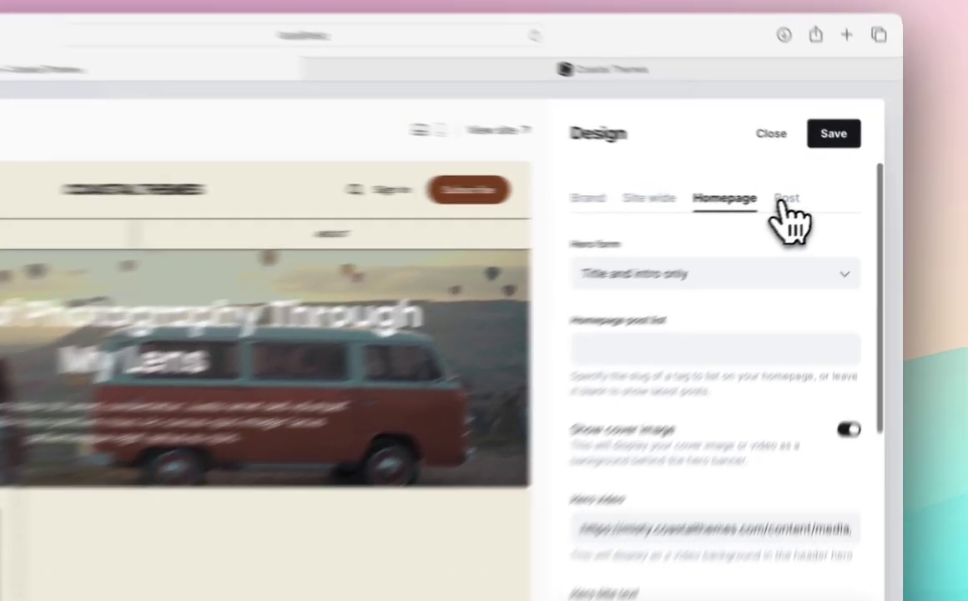
- Open the post design settings and examine the Coming soon post preview from its title down to the subscribe section and footer
{"action": "left_click", "coordinate": [786, 200]}
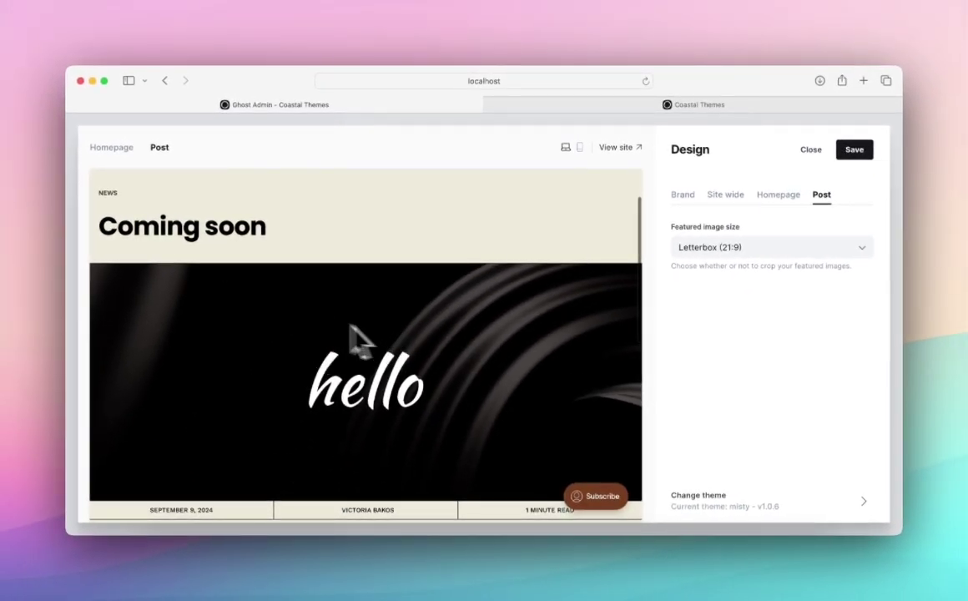
{"action": "scroll", "coordinate": [298, 309], "scroll_direction": "down", "scroll_amount": 3}
{"action": "scroll", "coordinate": [298, 309], "scroll_direction": "up", "scroll_amount": 3}
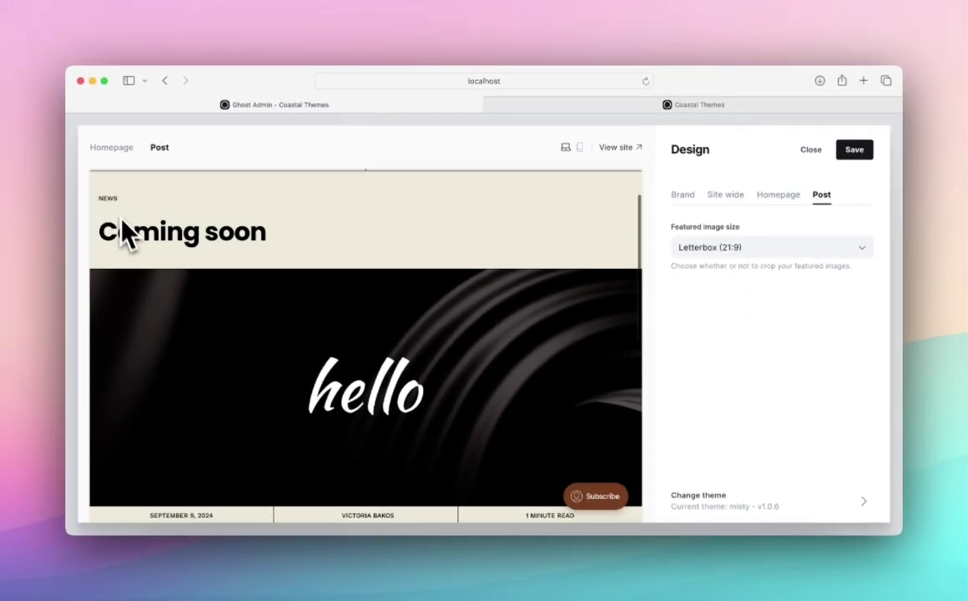
{"action": "scroll", "coordinate": [233, 308], "scroll_direction": "down", "scroll_amount": 3}
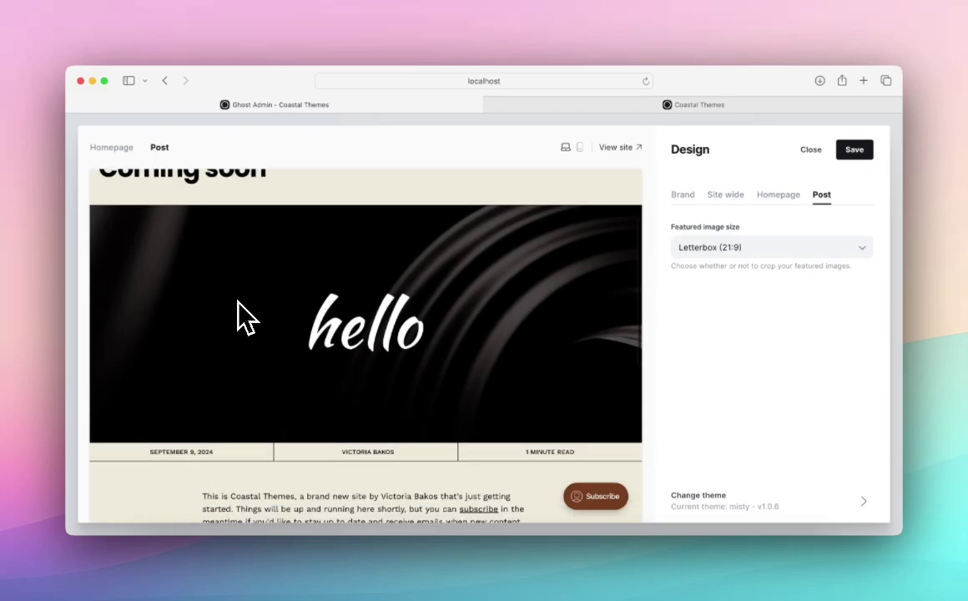
{"action": "scroll", "coordinate": [302, 341], "scroll_direction": "down", "scroll_amount": 5}
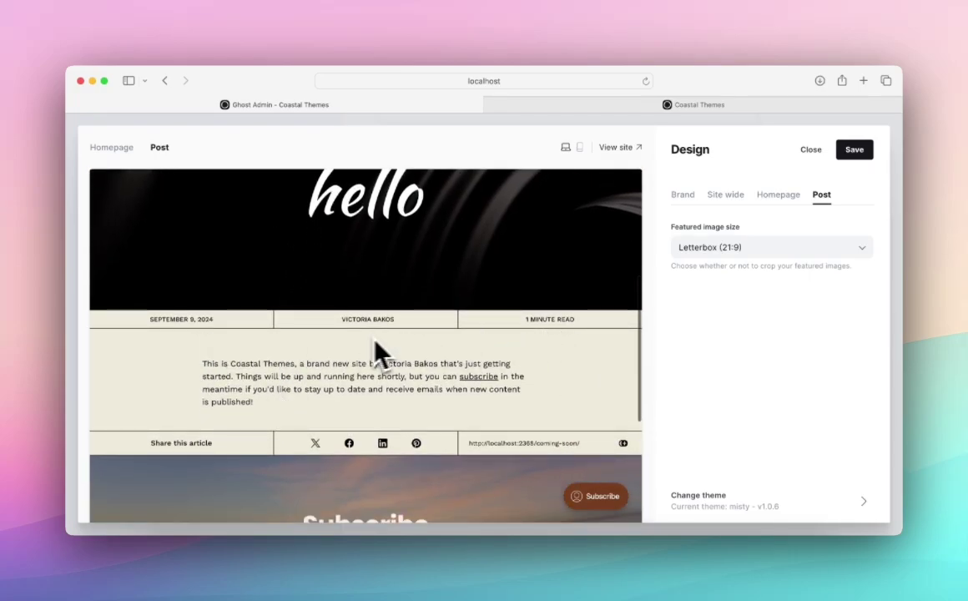
{"action": "scroll", "coordinate": [428, 389], "scroll_direction": "down", "scroll_amount": 5}
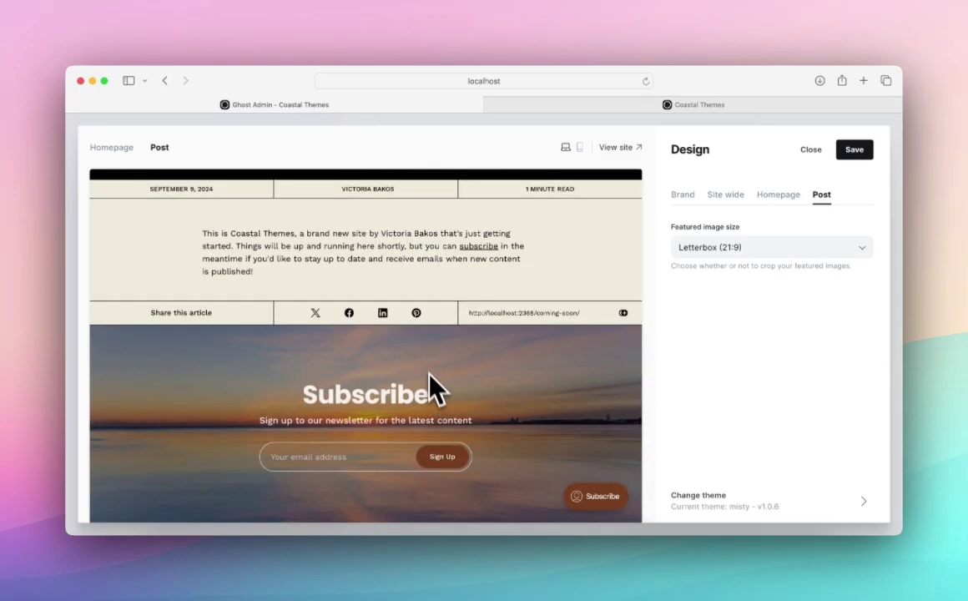
{"action": "scroll", "coordinate": [428, 369], "scroll_direction": "down", "scroll_amount": 2}
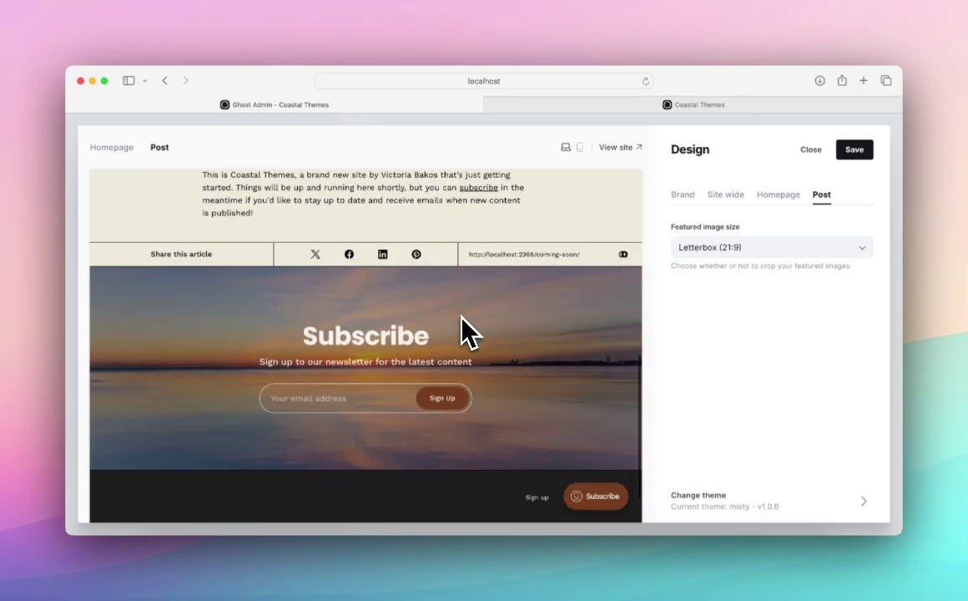
{"action": "scroll", "coordinate": [477, 327], "scroll_direction": "up", "scroll_amount": 8}
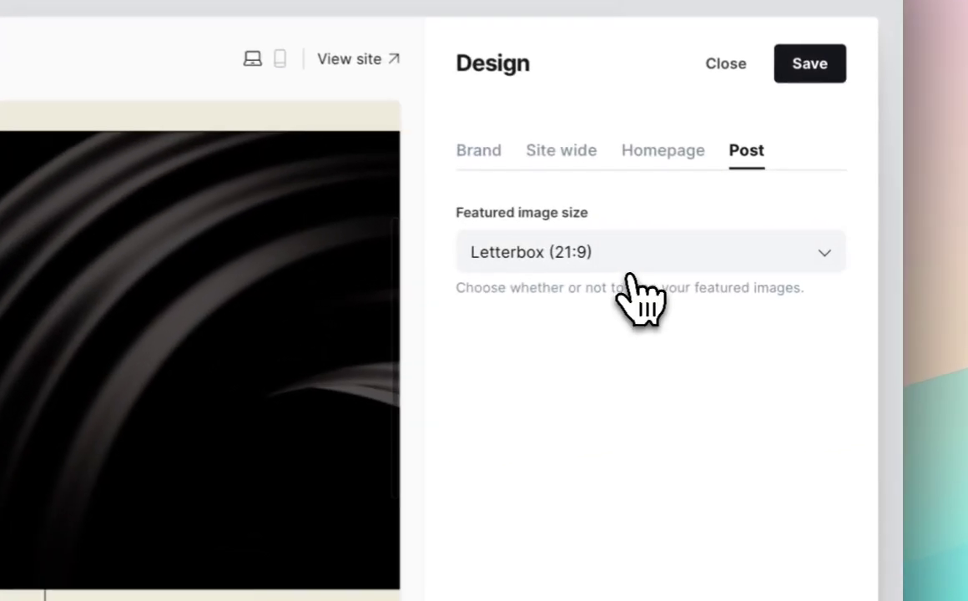
- Try the Natural, Square, Landscape and Wide featured image sizes for posts, and restore Letterbox (21:9)
{"action": "left_click", "coordinate": [707, 255]}
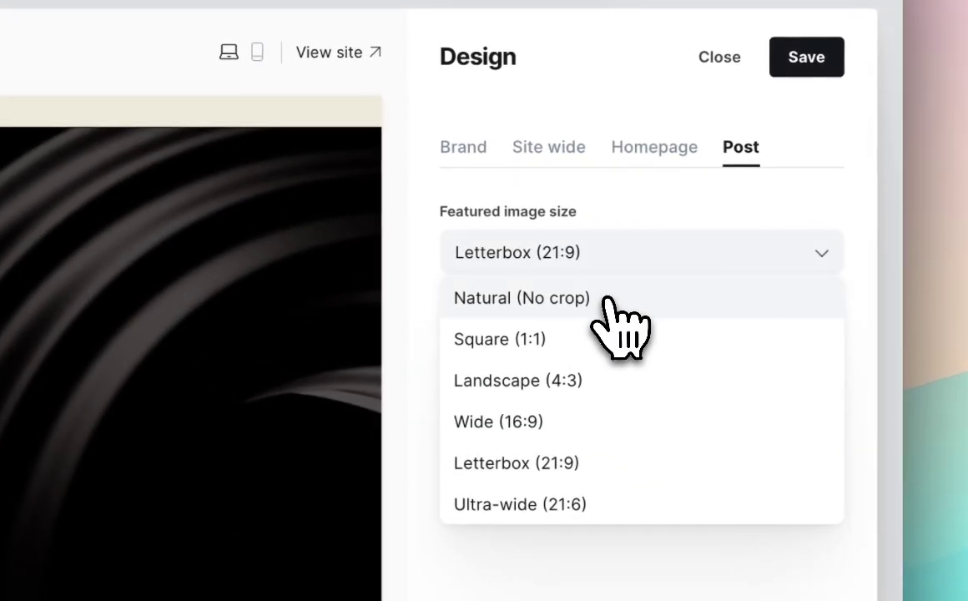
{"action": "left_click", "coordinate": [707, 278]}
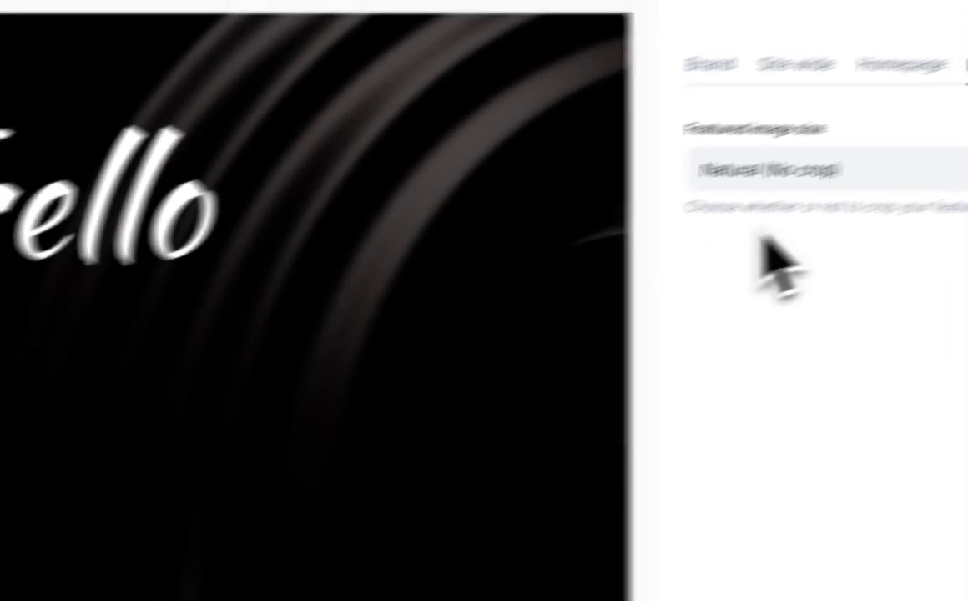
{"action": "left_click", "coordinate": [838, 187]}
{"action": "left_click", "coordinate": [826, 255]}
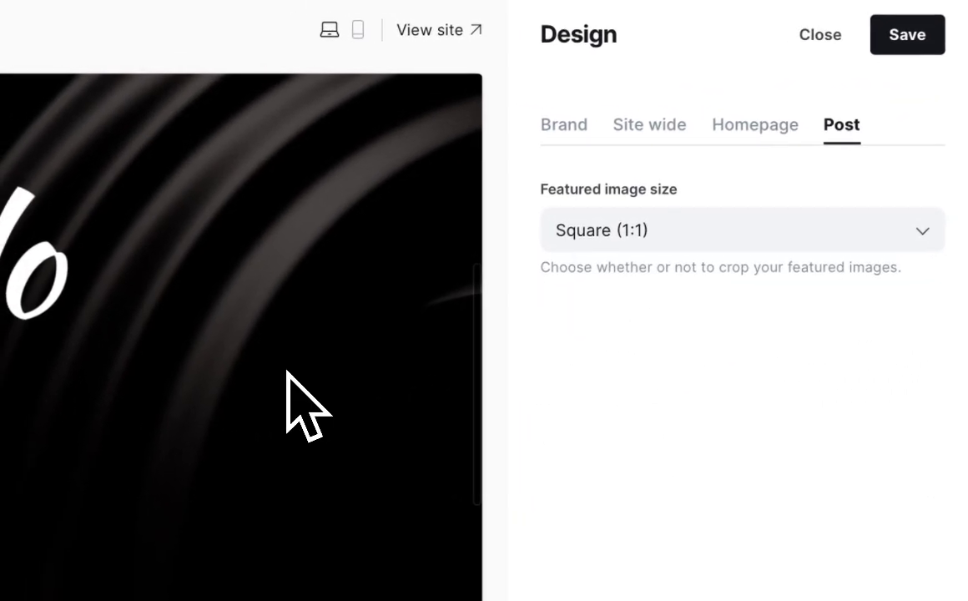
{"action": "left_click", "coordinate": [639, 238]}
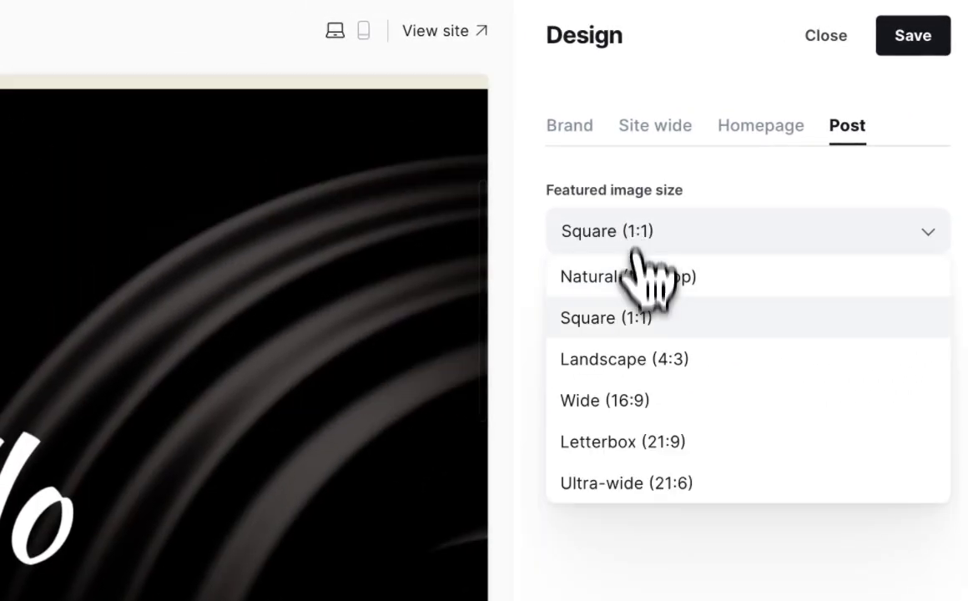
{"action": "left_click", "coordinate": [644, 356]}
{"action": "left_click", "coordinate": [710, 247]}
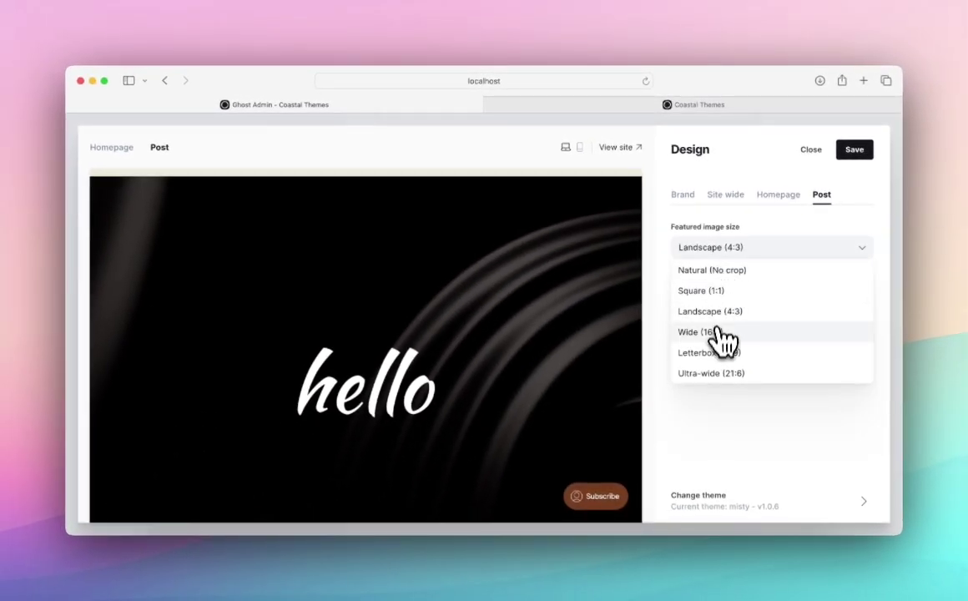
{"action": "left_click", "coordinate": [700, 343]}
{"action": "left_click", "coordinate": [751, 249]}
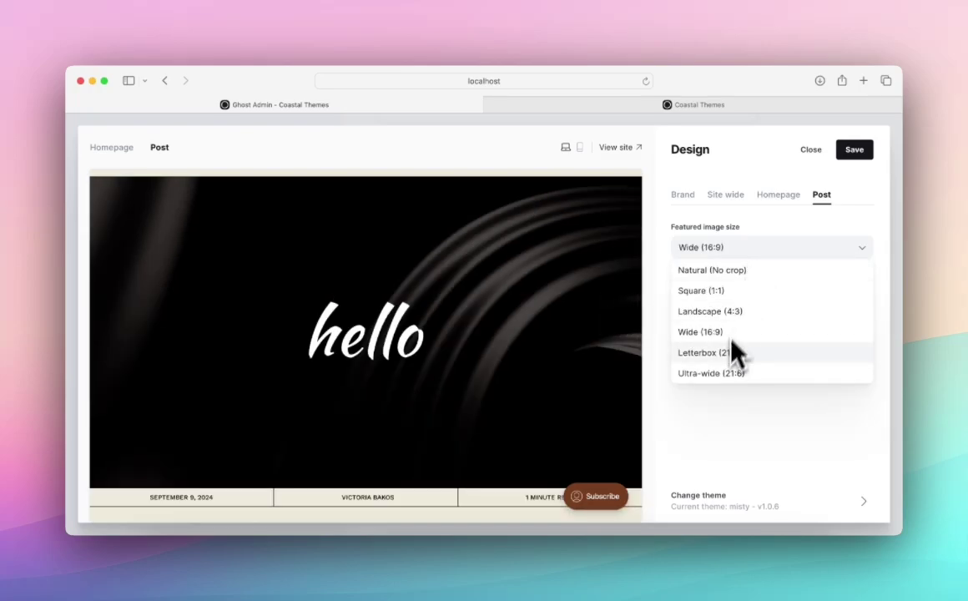
{"action": "left_click", "coordinate": [747, 355]}
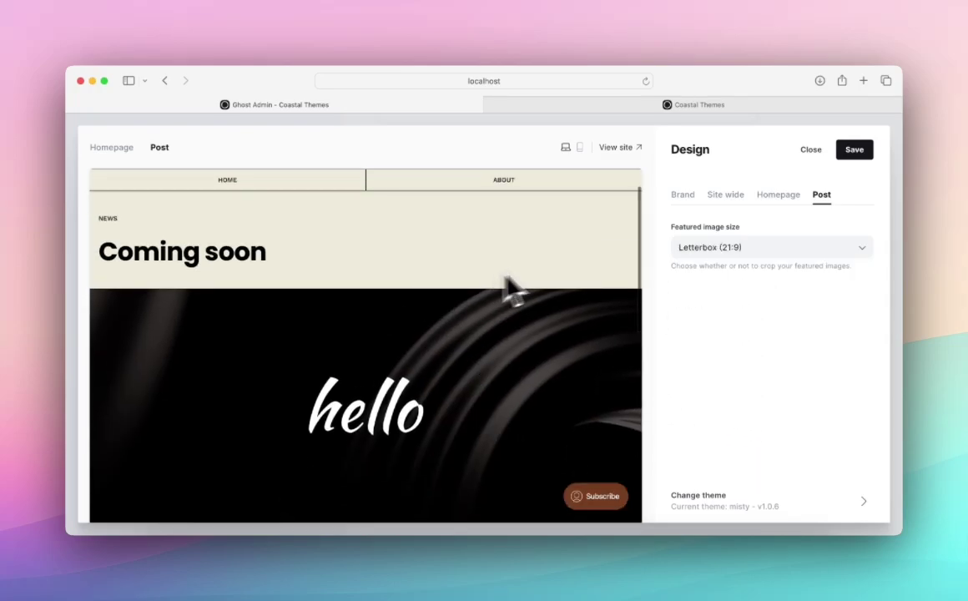
- Save the design settings and check the hero banner on the live homepage
{"action": "left_click", "coordinate": [684, 196]}
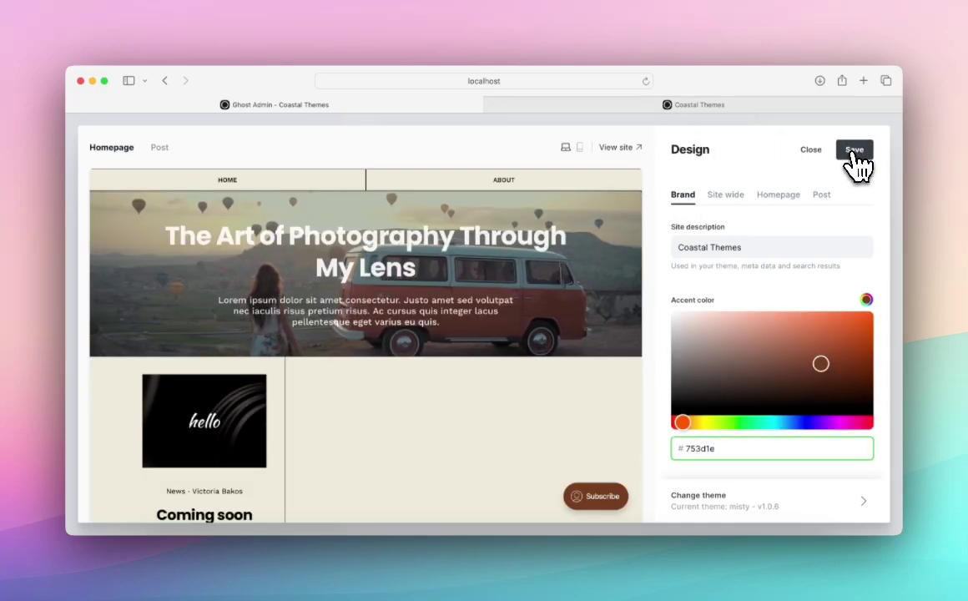
{"action": "left_click", "coordinate": [855, 151]}
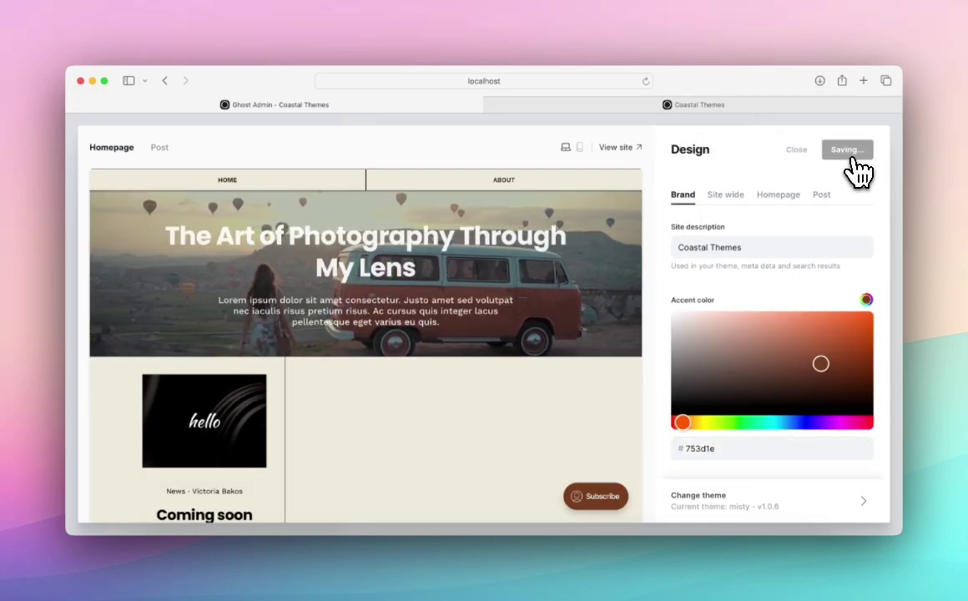
{"action": "left_click", "coordinate": [744, 114]}
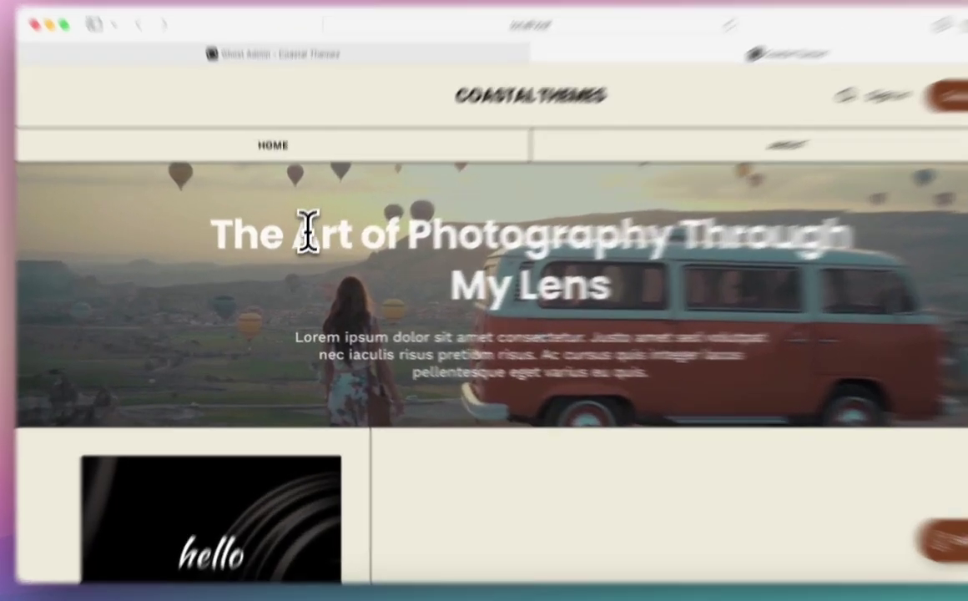
{"action": "left_click_drag", "start_coordinate": [303, 251], "coordinate": [413, 293]}
{"action": "left_click", "coordinate": [482, 305]}
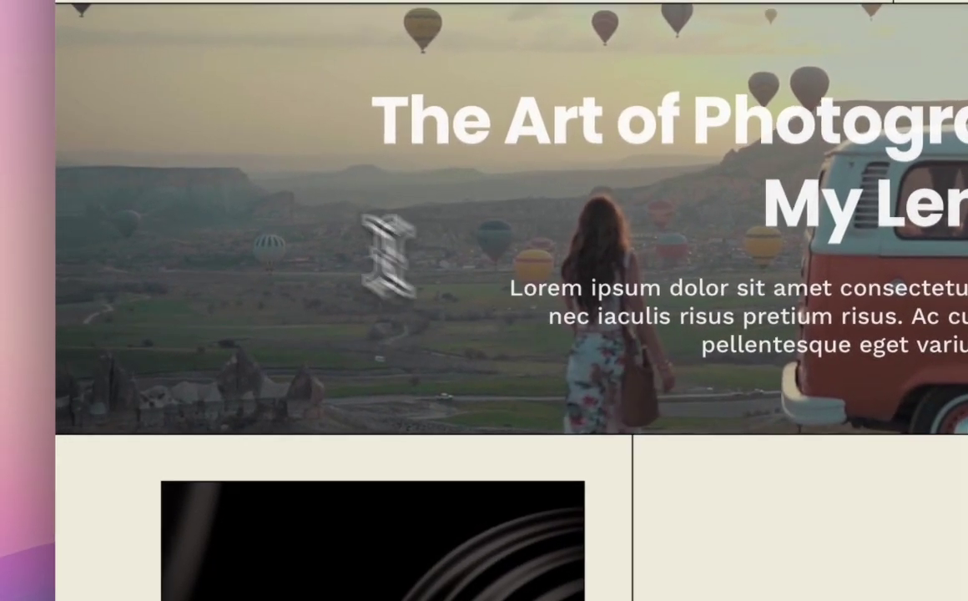
- Open the Coming soon post from the live homepage and check its title, featured image and content layout
{"action": "scroll", "coordinate": [611, 417], "scroll_direction": "down", "scroll_amount": 10}
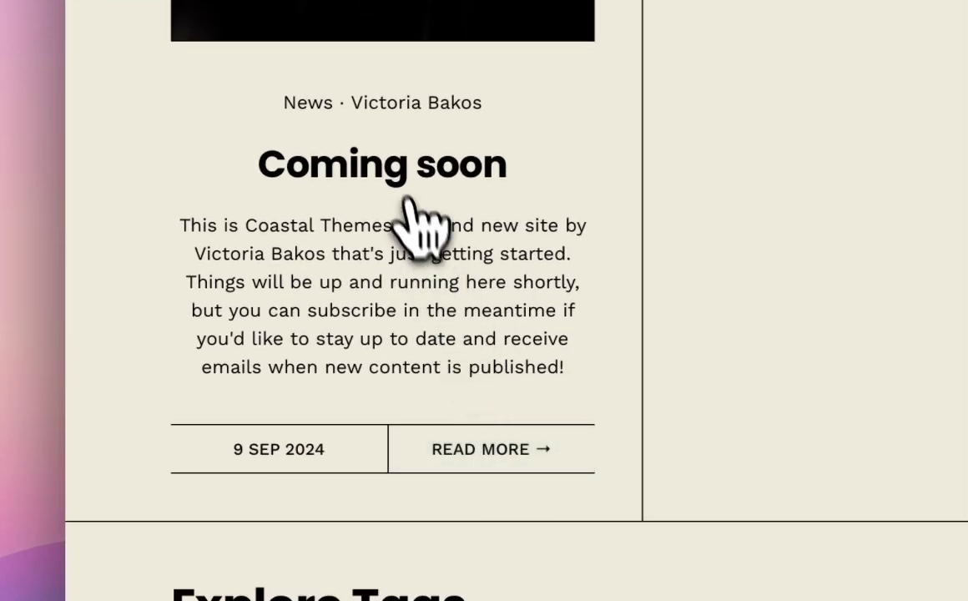
{"action": "left_click", "coordinate": [408, 199]}
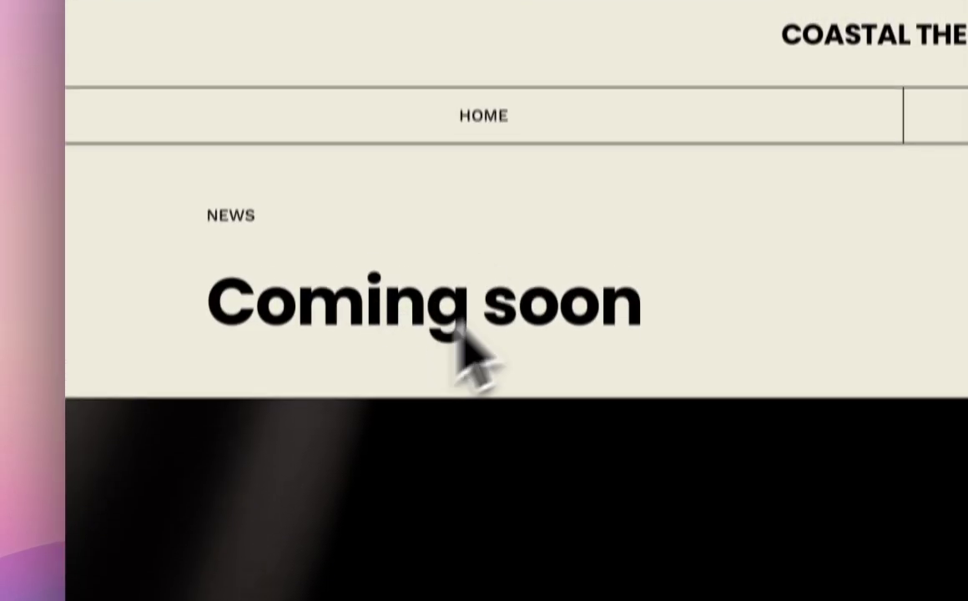
{"action": "scroll", "coordinate": [551, 296], "scroll_direction": "down", "scroll_amount": 5}
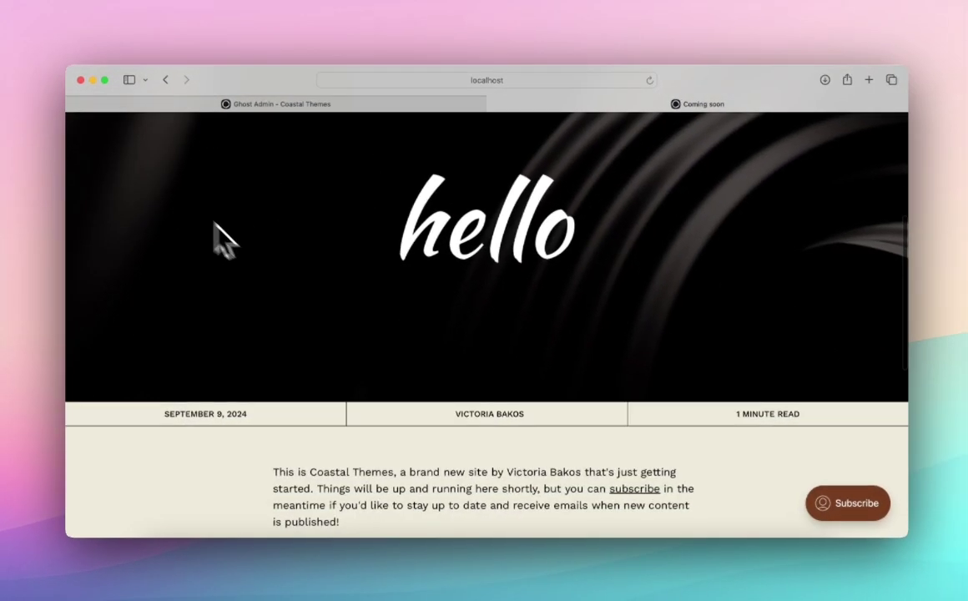
{"action": "scroll", "coordinate": [447, 276], "scroll_direction": "up", "scroll_amount": 5}
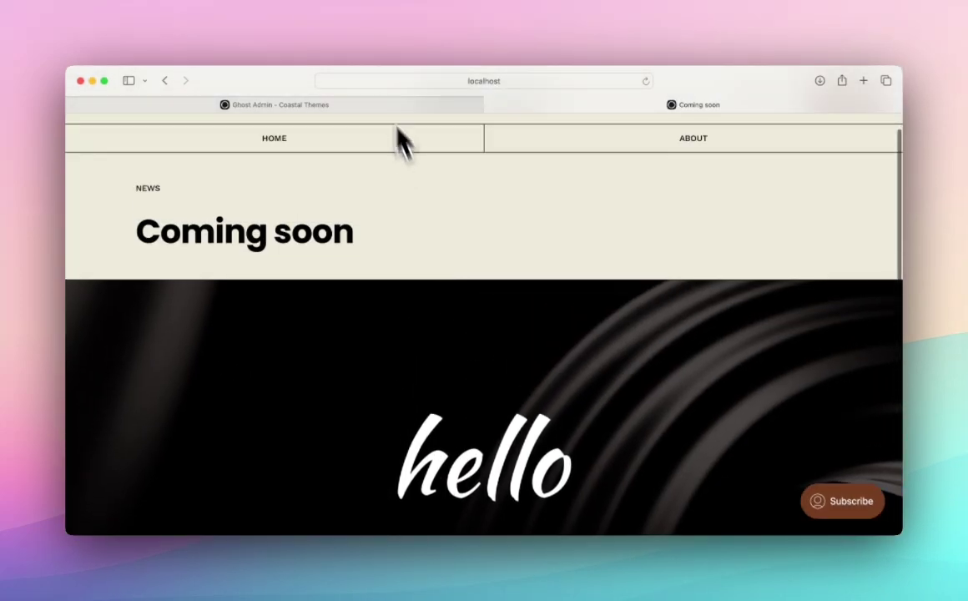
- Return to the Ghost Admin settings and review the Membership section's portal, access and tier settings, including the Stripe connection details
{"action": "left_click", "coordinate": [361, 104]}
{"action": "scroll", "coordinate": [371, 292], "scroll_direction": "down", "scroll_amount": 3}
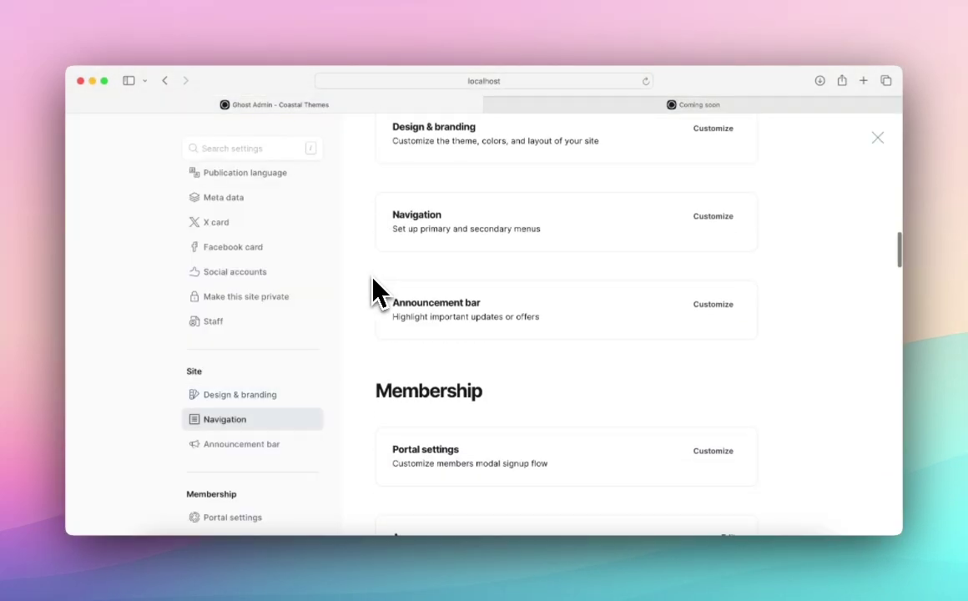
{"action": "scroll", "coordinate": [373, 292], "scroll_direction": "down", "scroll_amount": 5}
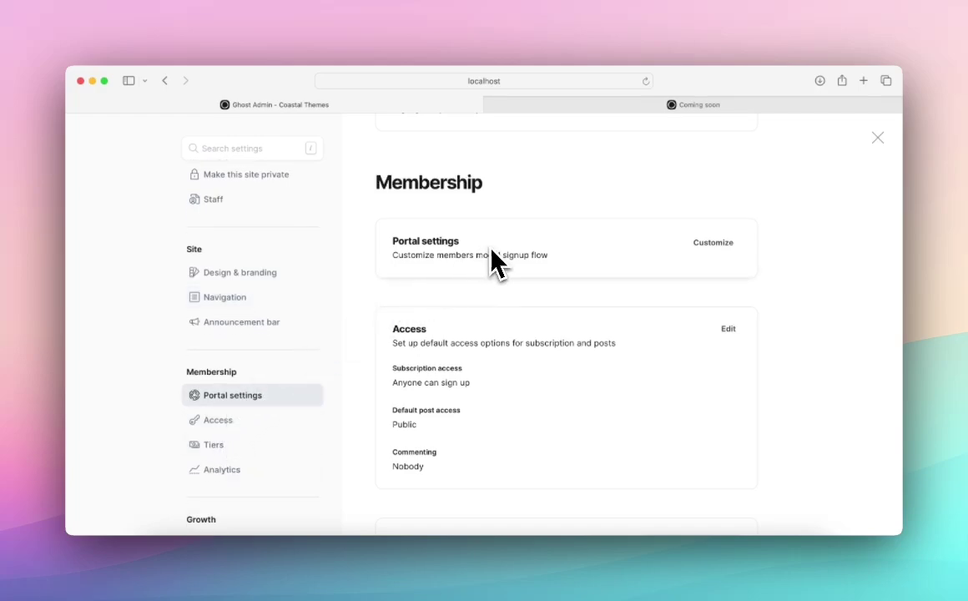
{"action": "scroll", "coordinate": [500, 276], "scroll_direction": "down", "scroll_amount": 1}
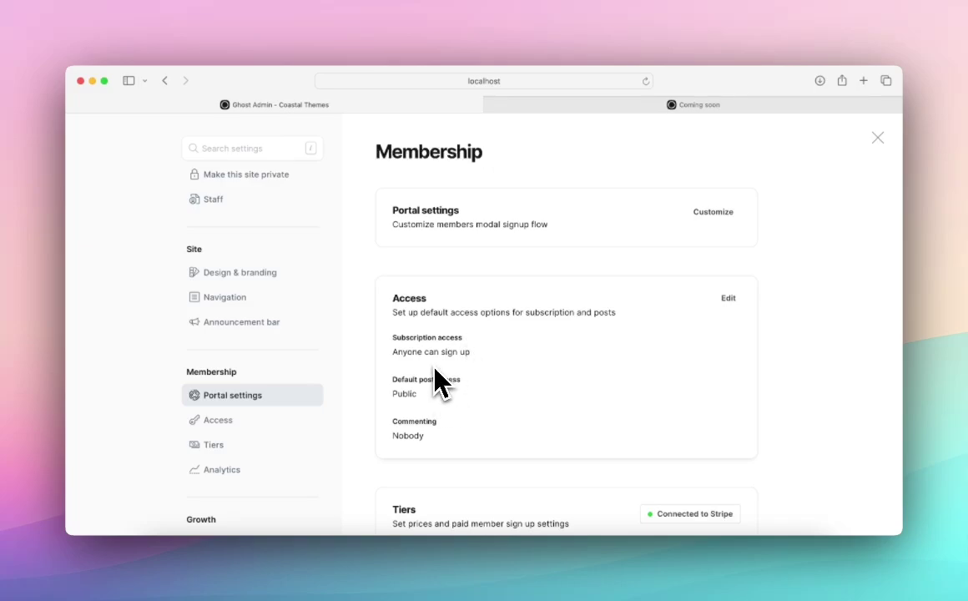
{"action": "scroll", "coordinate": [432, 368], "scroll_direction": "down", "scroll_amount": 2}
{"action": "scroll", "coordinate": [489, 360], "scroll_direction": "down", "scroll_amount": 3}
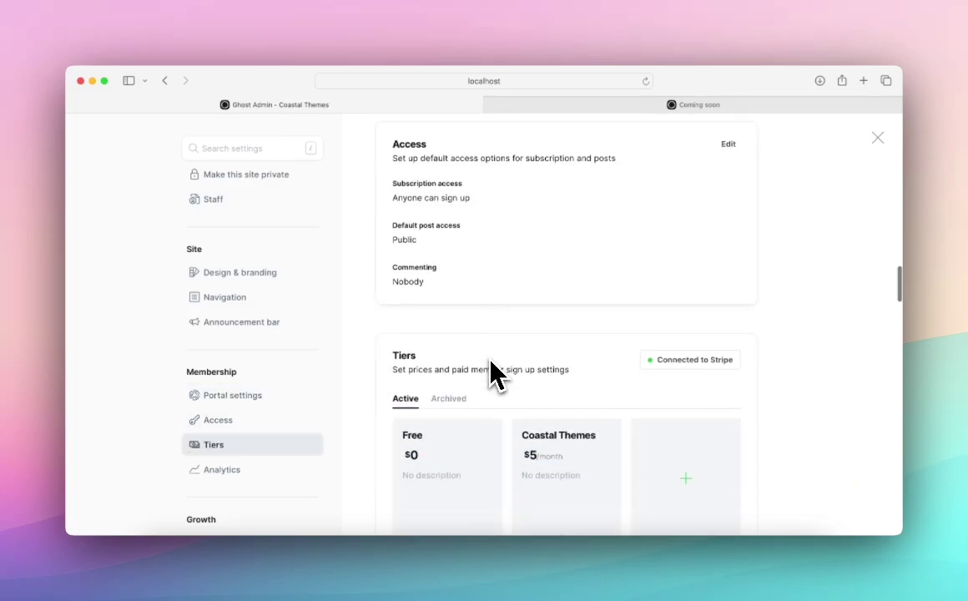
{"action": "scroll", "coordinate": [492, 371], "scroll_direction": "down", "scroll_amount": 2}
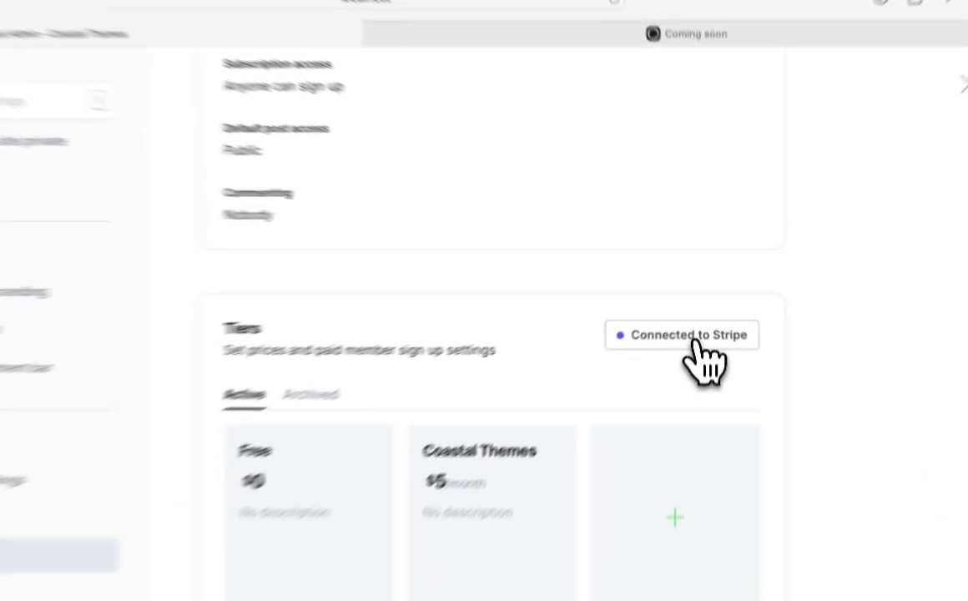
{"action": "left_click", "coordinate": [703, 305]}
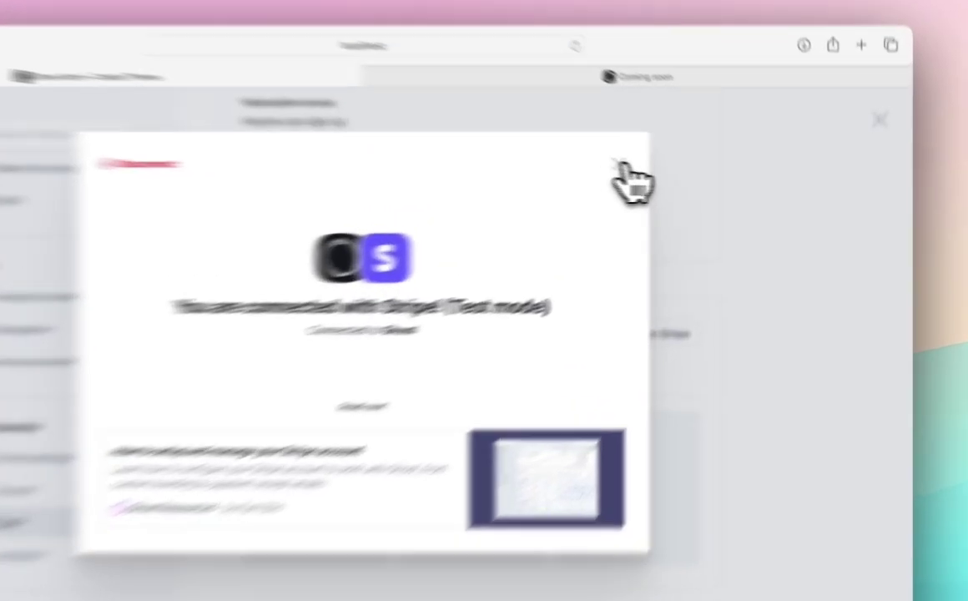
{"action": "left_click", "coordinate": [679, 173]}
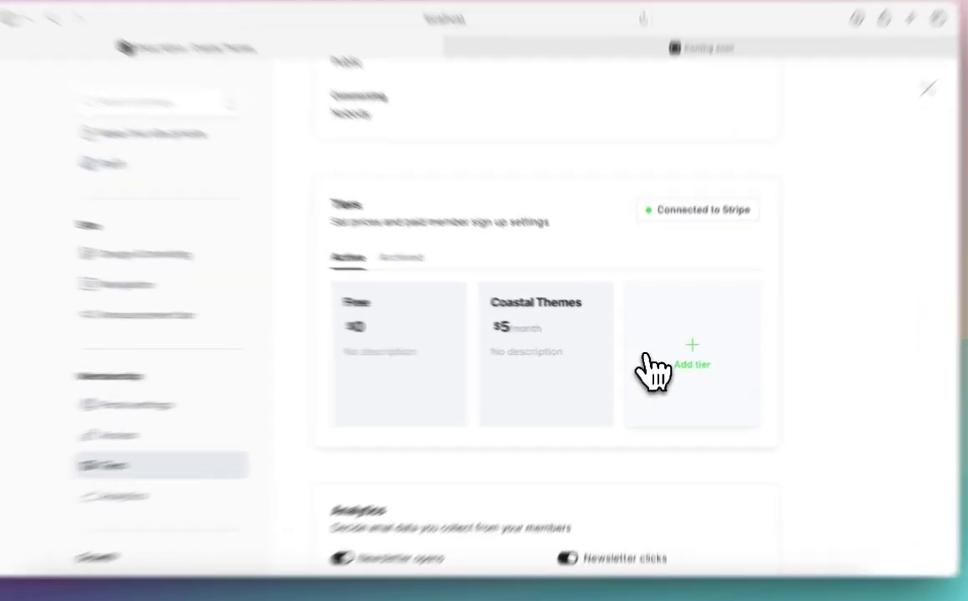
- Add a new membership tier named Gold with the description "Full Access"
{"action": "left_click", "coordinate": [655, 371]}
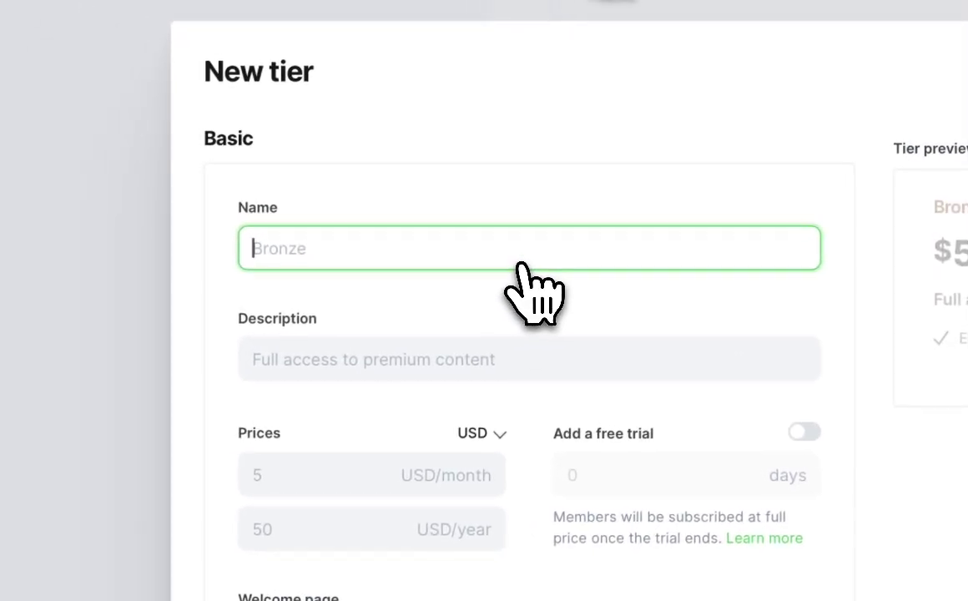
{"action": "type", "text": "Gold"}
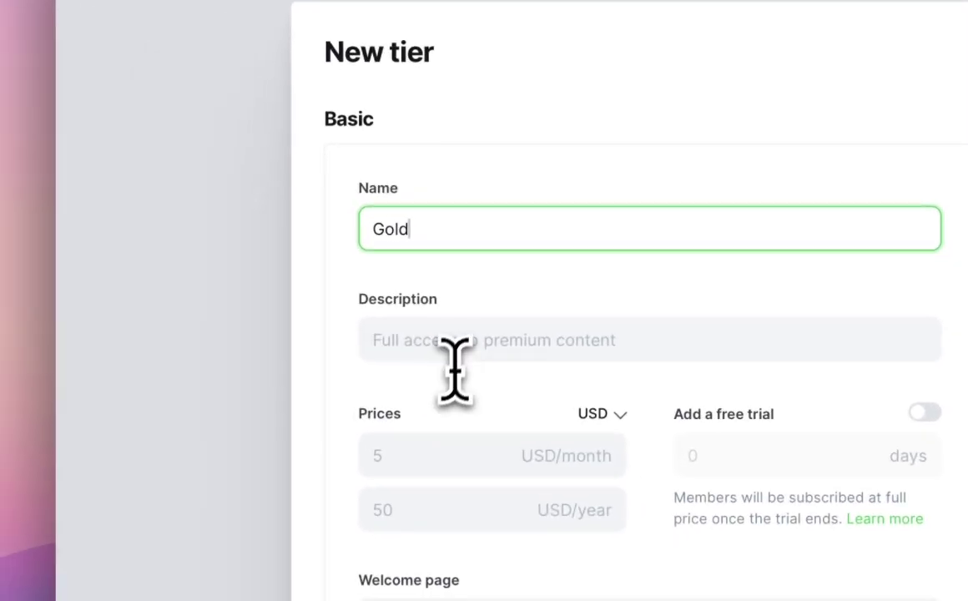
{"action": "left_click", "coordinate": [334, 367]}
{"action": "scroll", "coordinate": [462, 356], "scroll_direction": "down", "scroll_amount": 3}
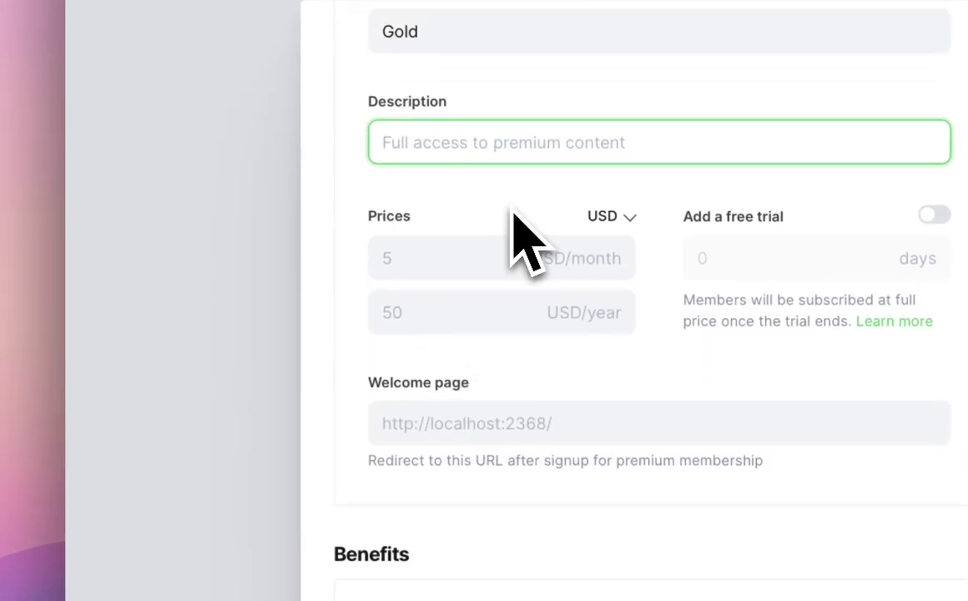
{"action": "key", "text": "Caps_Lock"}
{"action": "type", "text": "Full Access"}
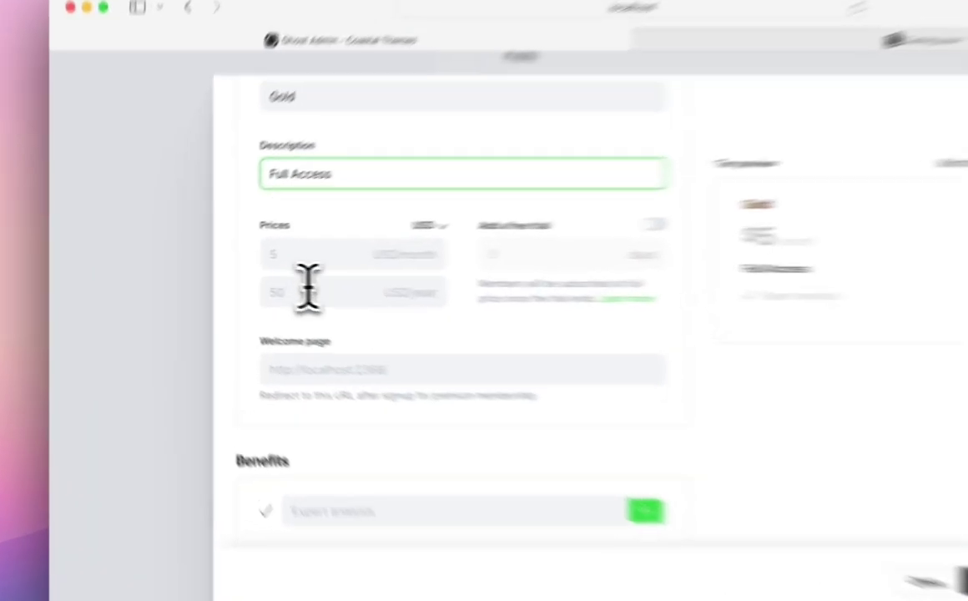
- Set the new tier's currency to GBP, with prices of 10 per month and 100 per year
{"action": "left_click", "coordinate": [258, 254]}
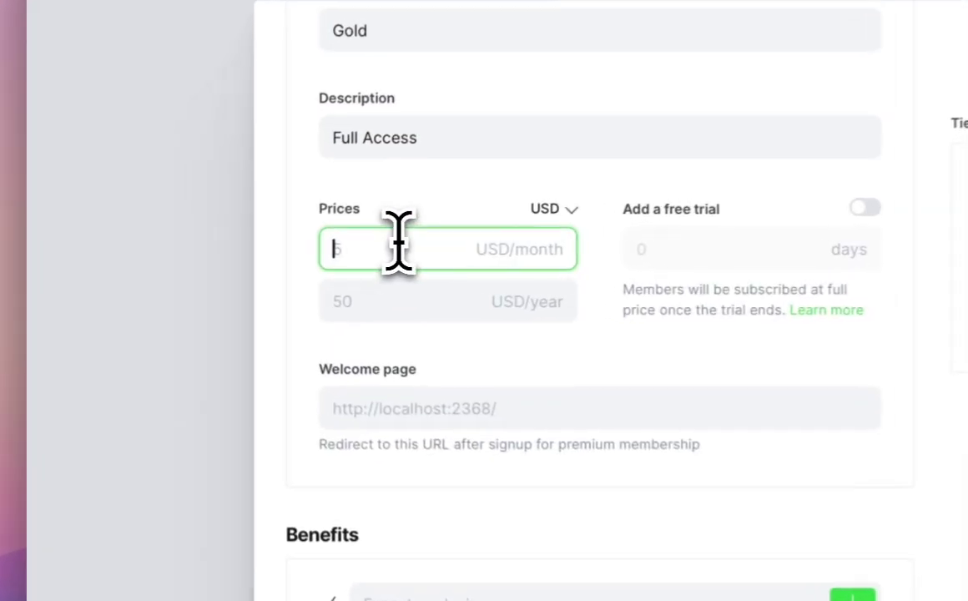
{"action": "left_click", "coordinate": [346, 239]}
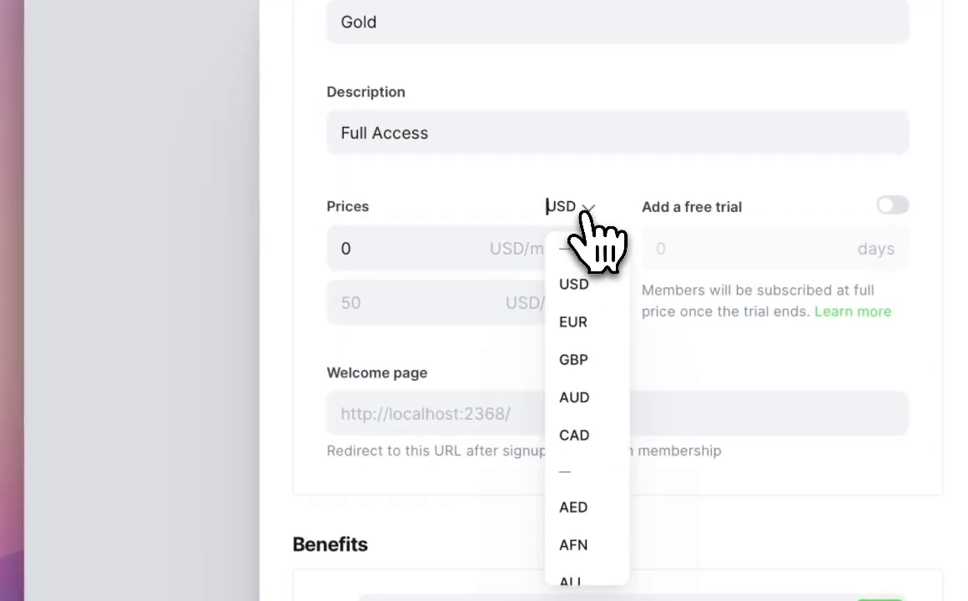
{"action": "left_click", "coordinate": [574, 360]}
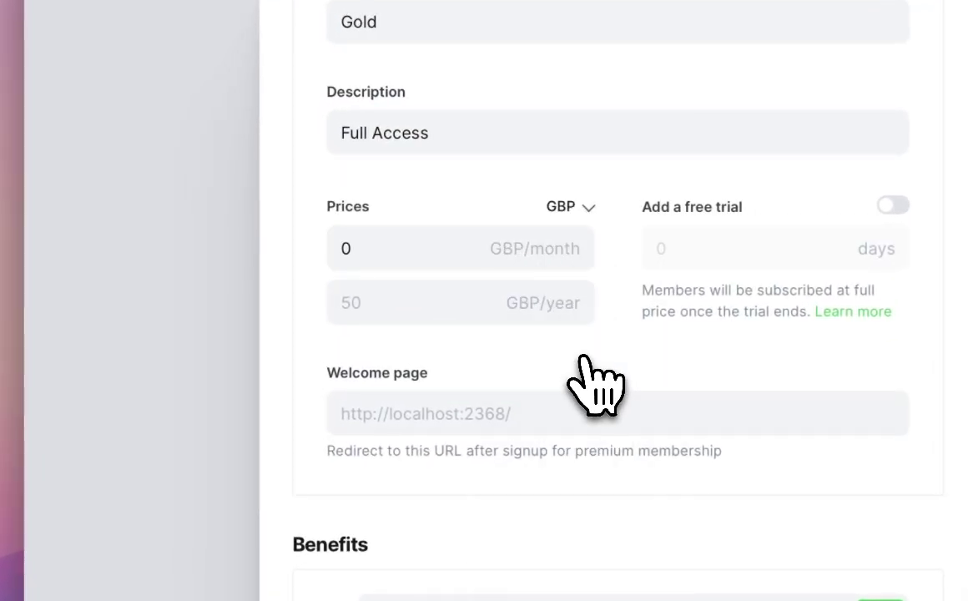
{"action": "left_click", "coordinate": [410, 254]}
{"action": "double_click", "coordinate": [454, 249]}
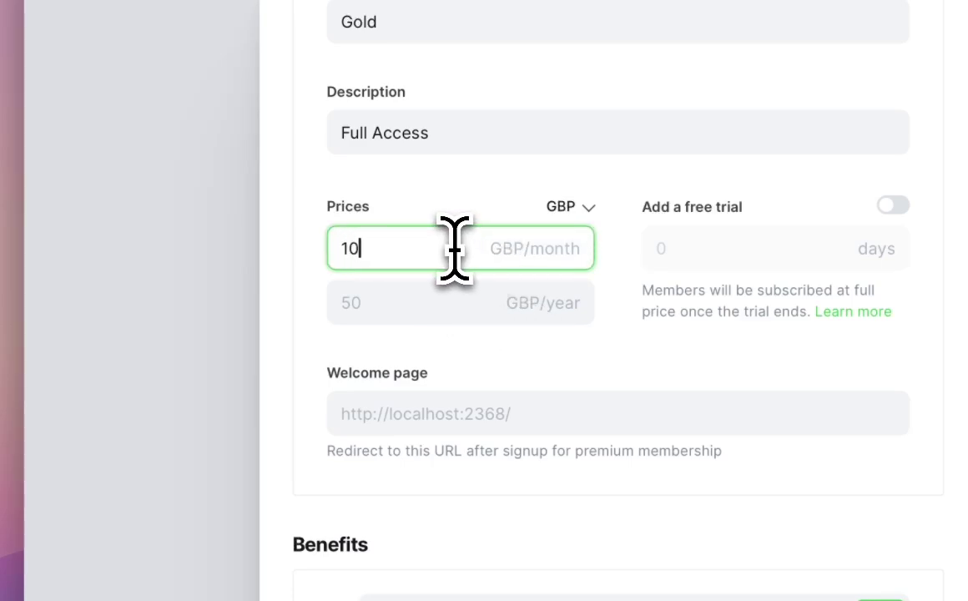
{"action": "left_click", "coordinate": [409, 315]}
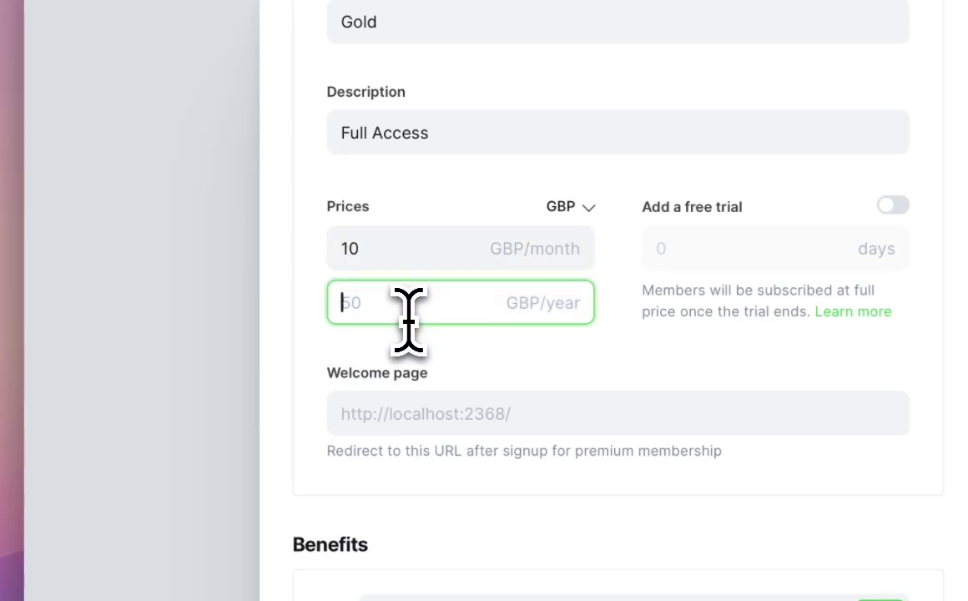
{"action": "left_click", "coordinate": [392, 407]}
{"action": "left_click_drag", "start_coordinate": [378, 387], "coordinate": [518, 465]}
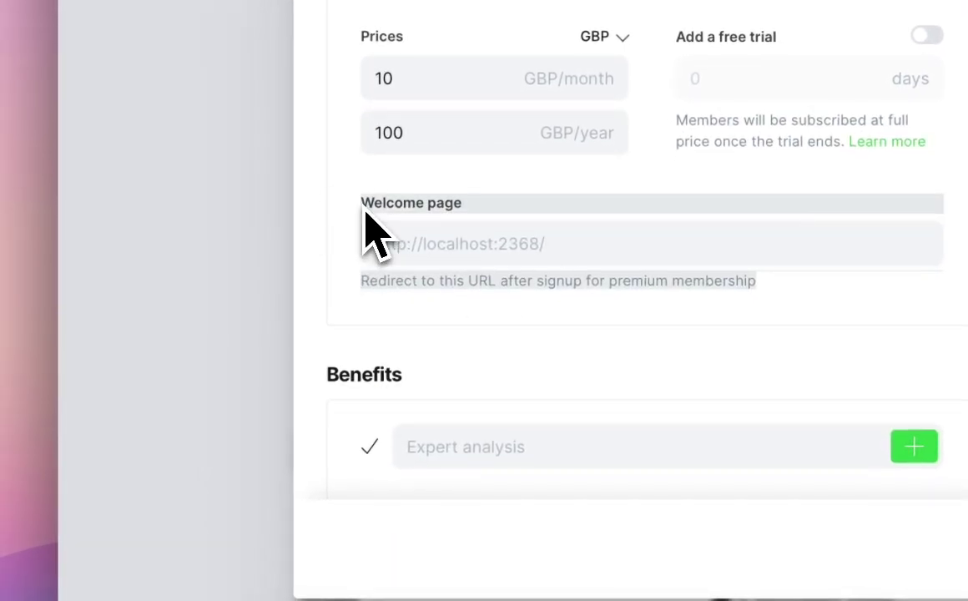
{"action": "left_click", "coordinate": [367, 211]}
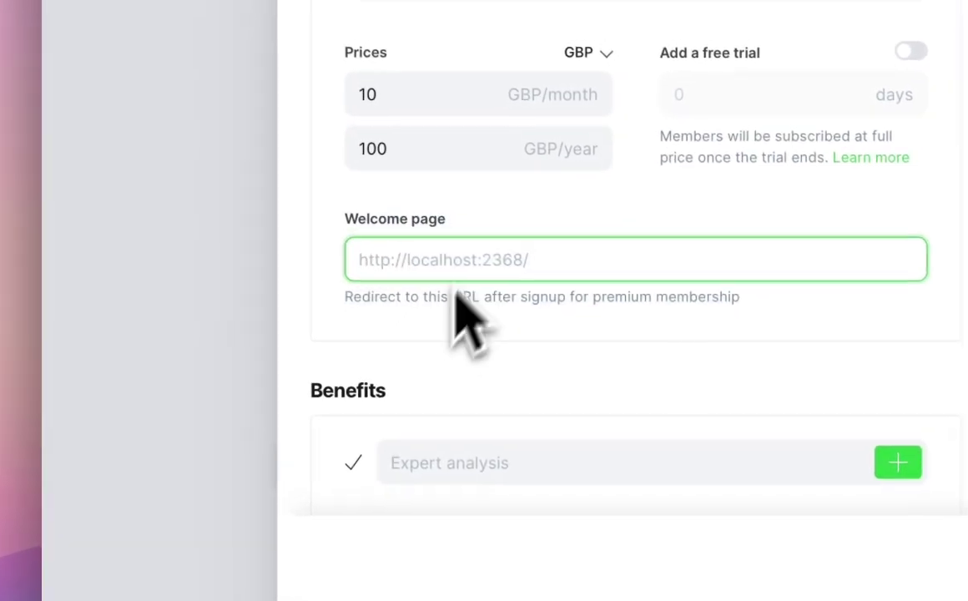
- Give the tier the benefits "Access to all our content", "Slack community" and two "Another feature" entries plus a 7-day free trial, and save it
{"action": "left_click", "coordinate": [550, 427]}
{"action": "type", "text": "A"}
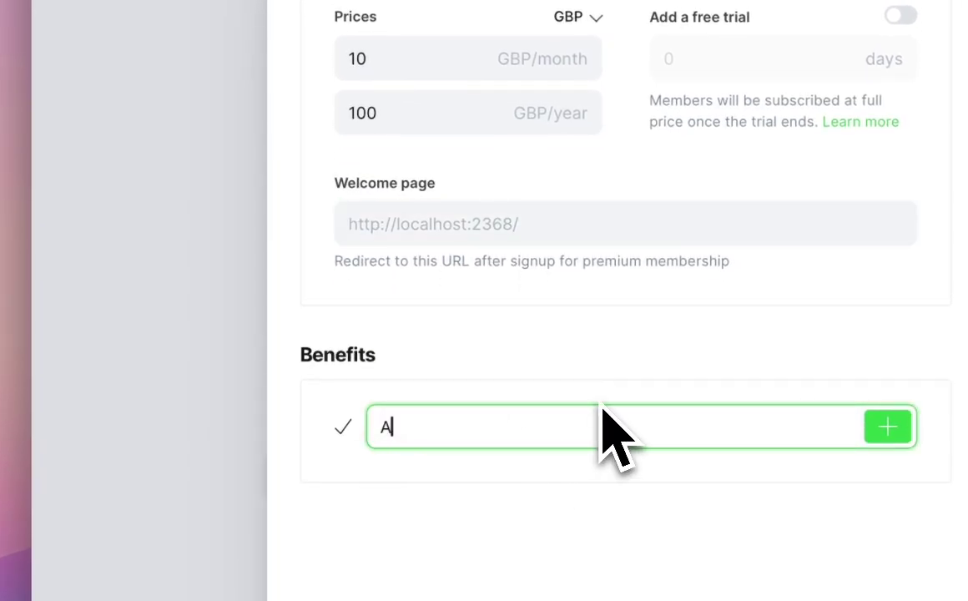
{"action": "type", "text": "ccess to"}
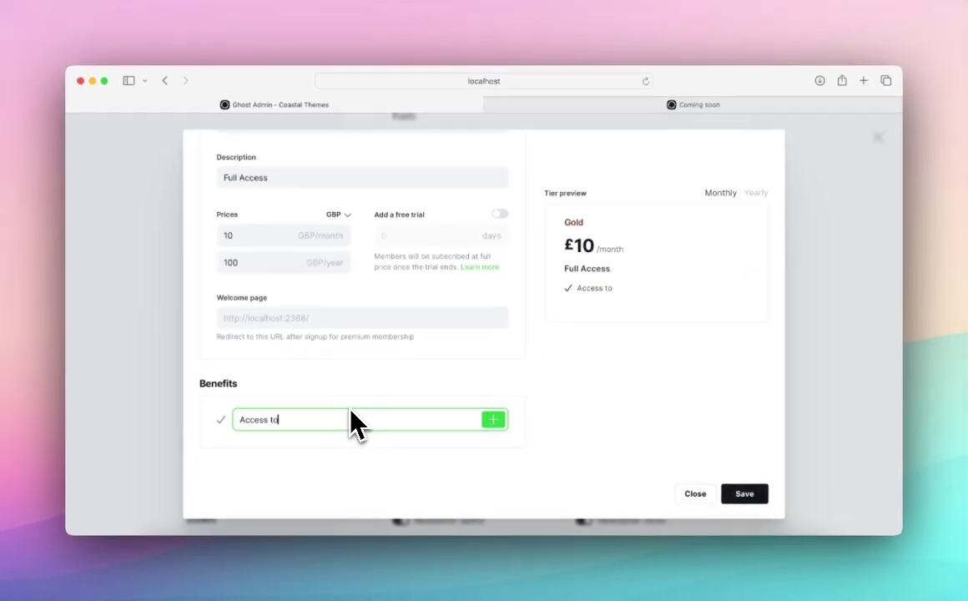
{"action": "type", "text": " all our content"}
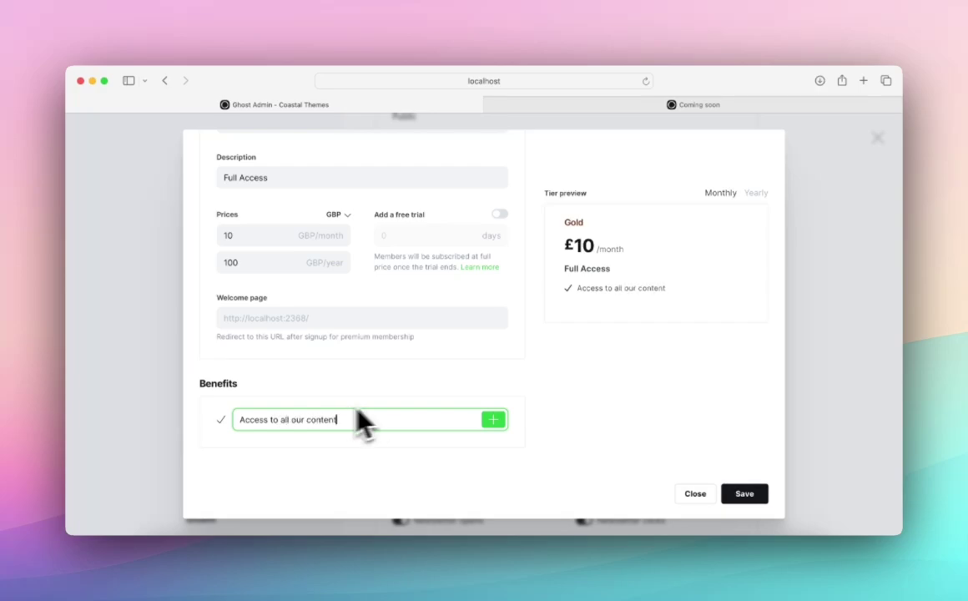
{"action": "left_click", "coordinate": [493, 418]}
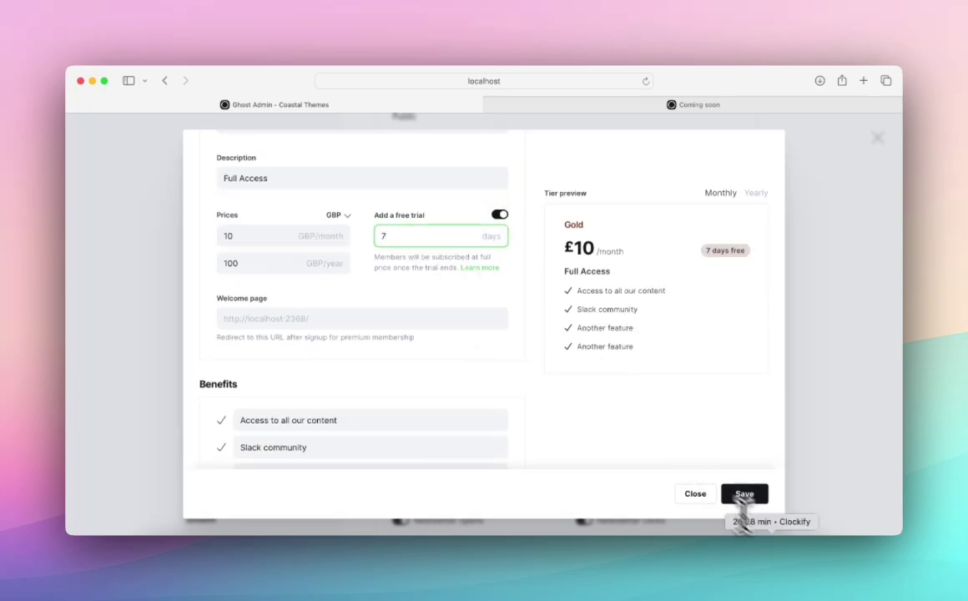
{"action": "left_click", "coordinate": [744, 494]}
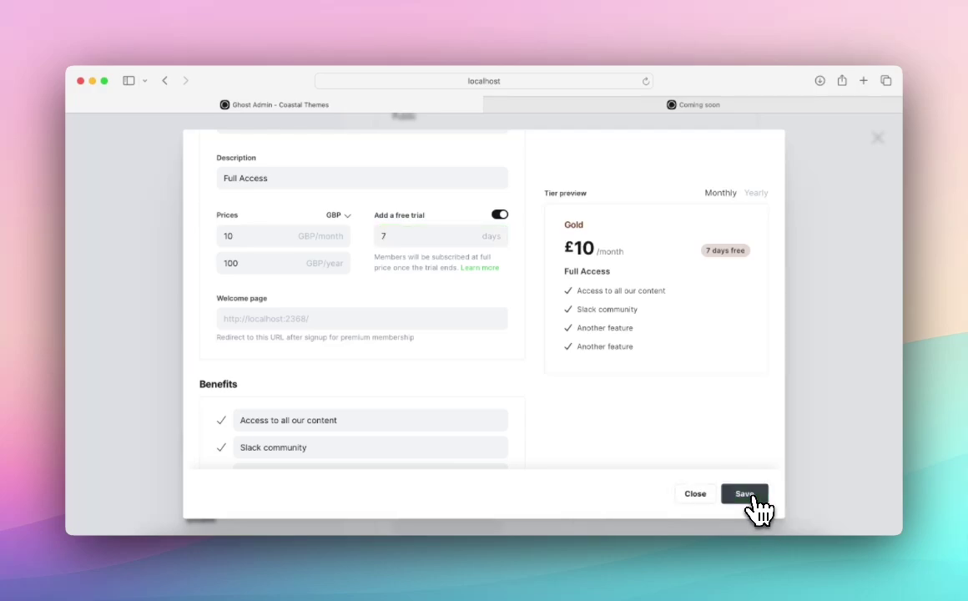
{"action": "left_click", "coordinate": [694, 494]}
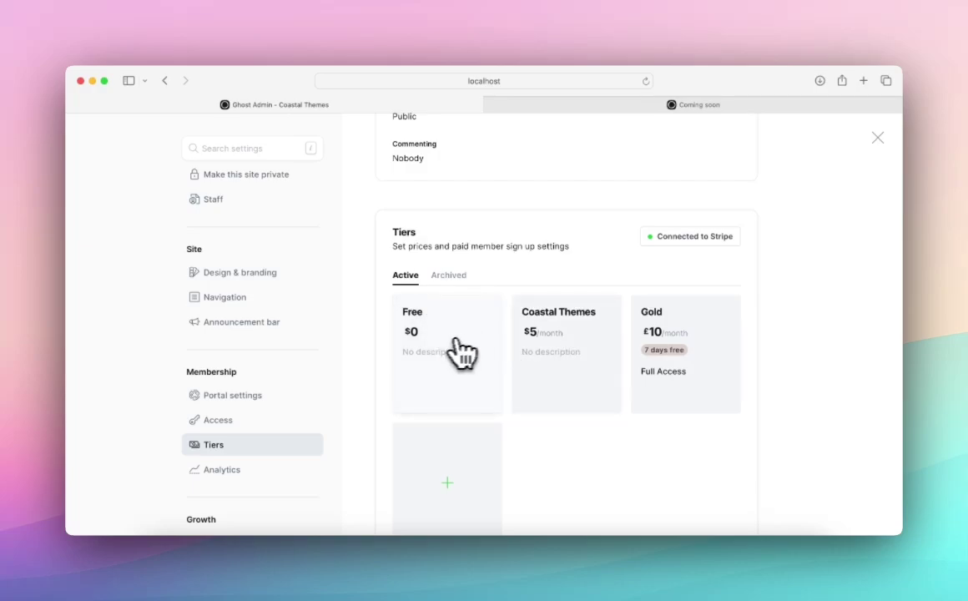
- Check the Coastal Themes tier's prices, trial and benefits fields, and close it without changes
{"action": "scroll", "coordinate": [593, 367], "scroll_direction": "down", "scroll_amount": 5}
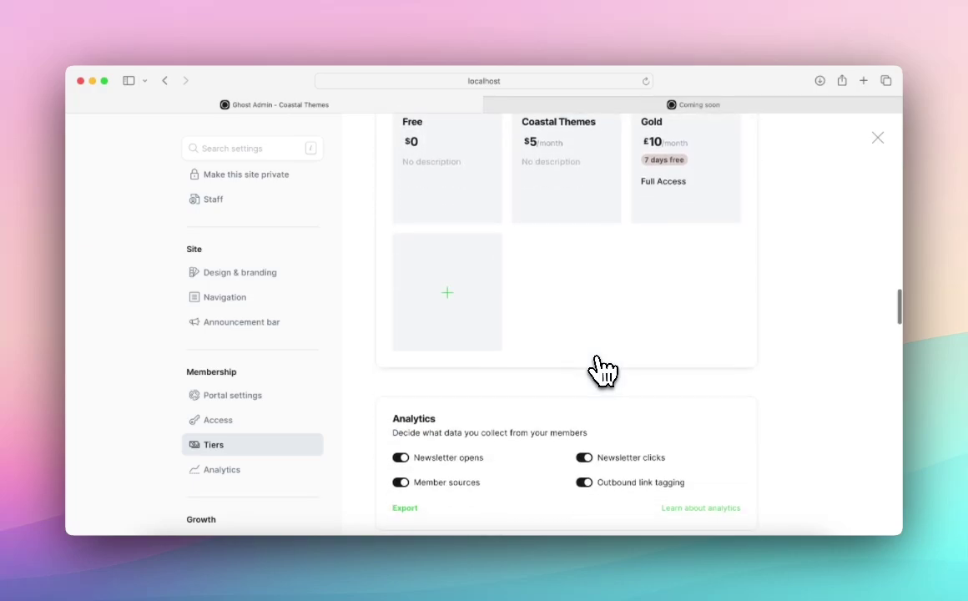
{"action": "left_click", "coordinate": [599, 198]}
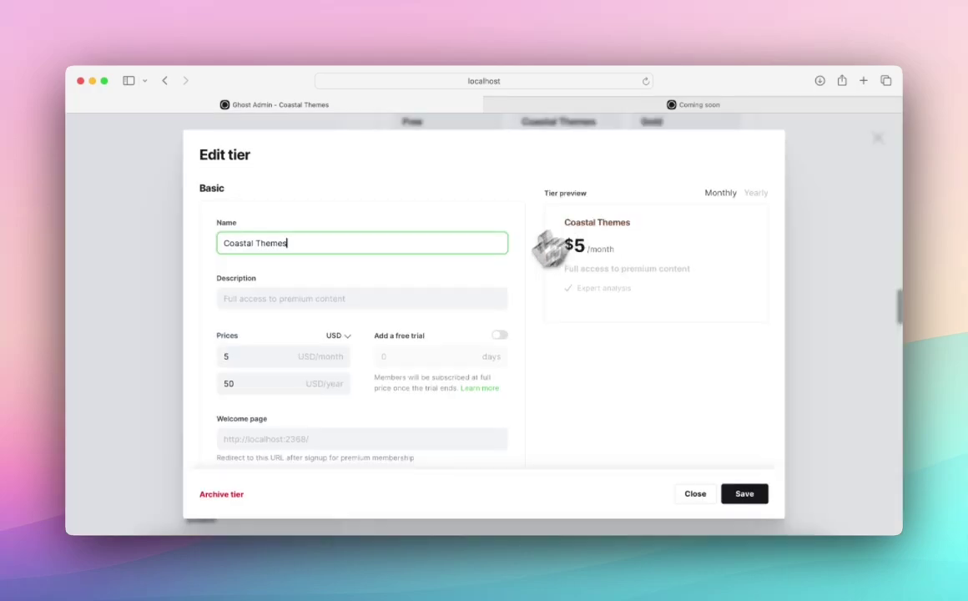
{"action": "scroll", "coordinate": [482, 295], "scroll_direction": "down", "scroll_amount": 3}
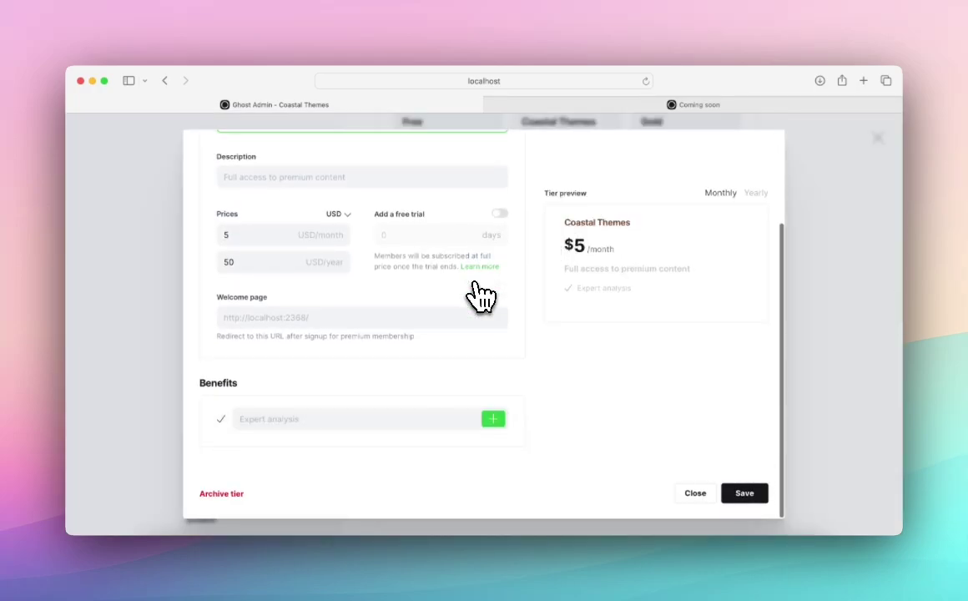
{"action": "left_click", "coordinate": [695, 494]}
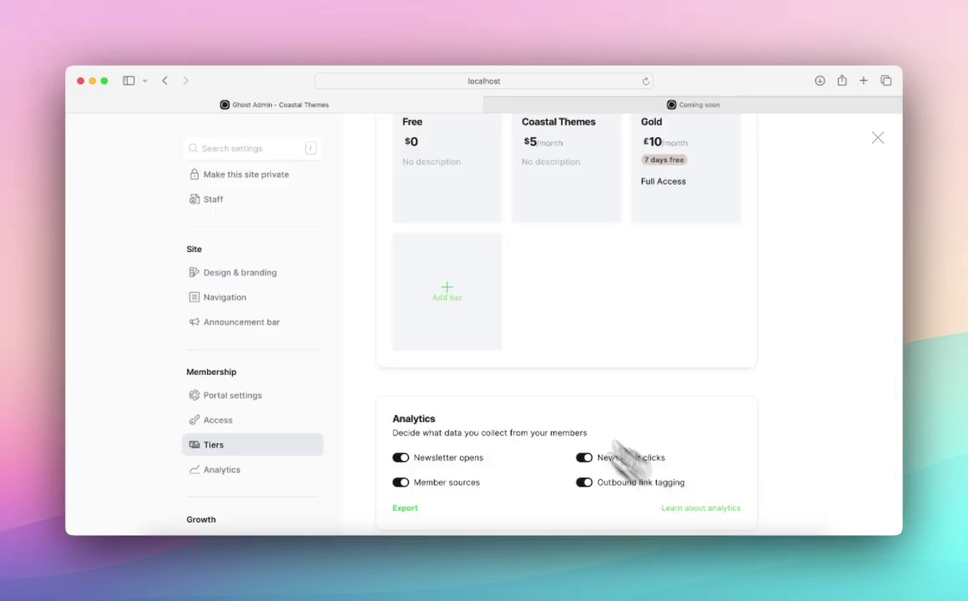
{"action": "scroll", "coordinate": [490, 357], "scroll_direction": "up", "scroll_amount": 15}
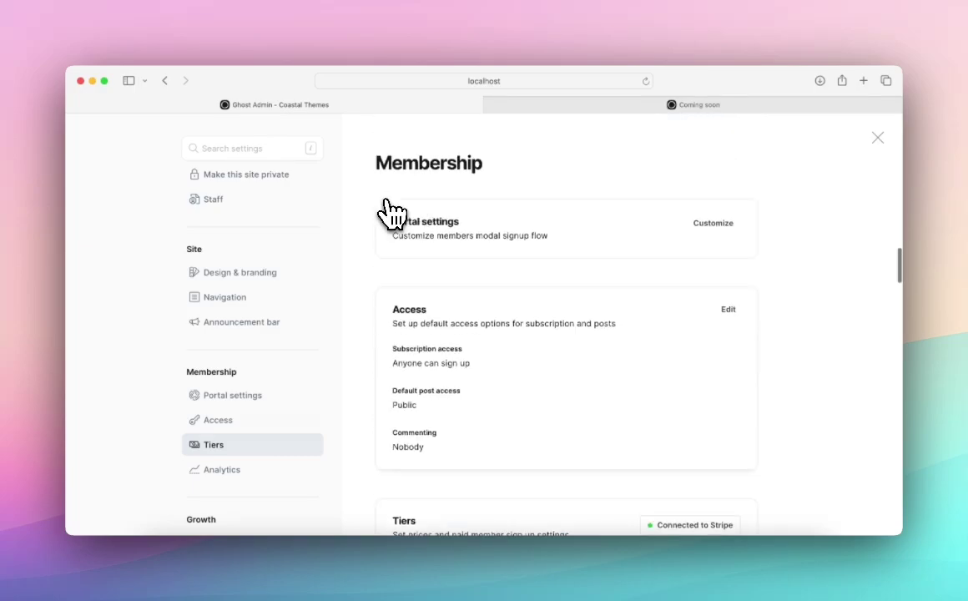
- Leave the settings and open the published Coming soon post in the editor
{"action": "left_click", "coordinate": [878, 139]}
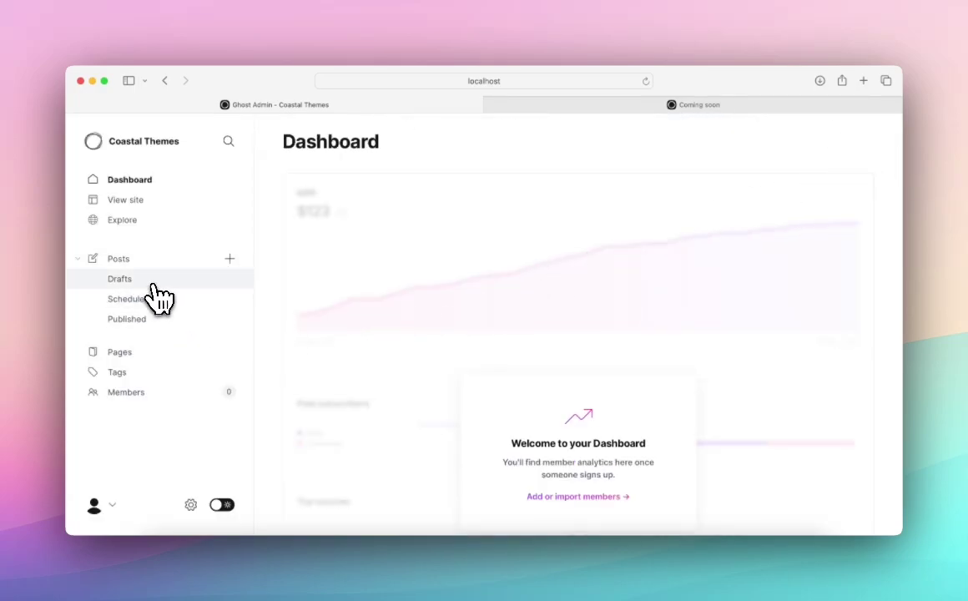
{"action": "left_click", "coordinate": [152, 322]}
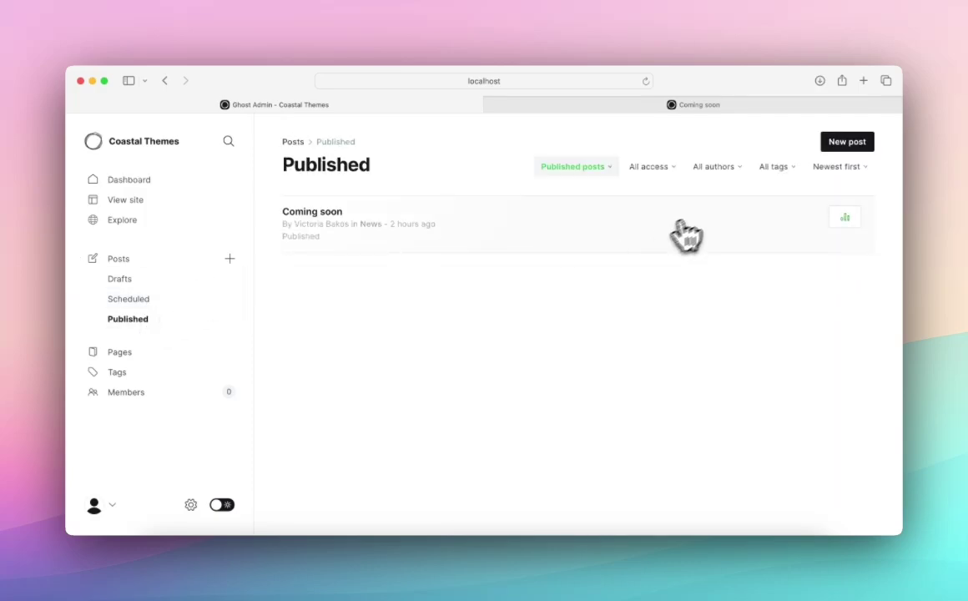
{"action": "left_click", "coordinate": [356, 230]}
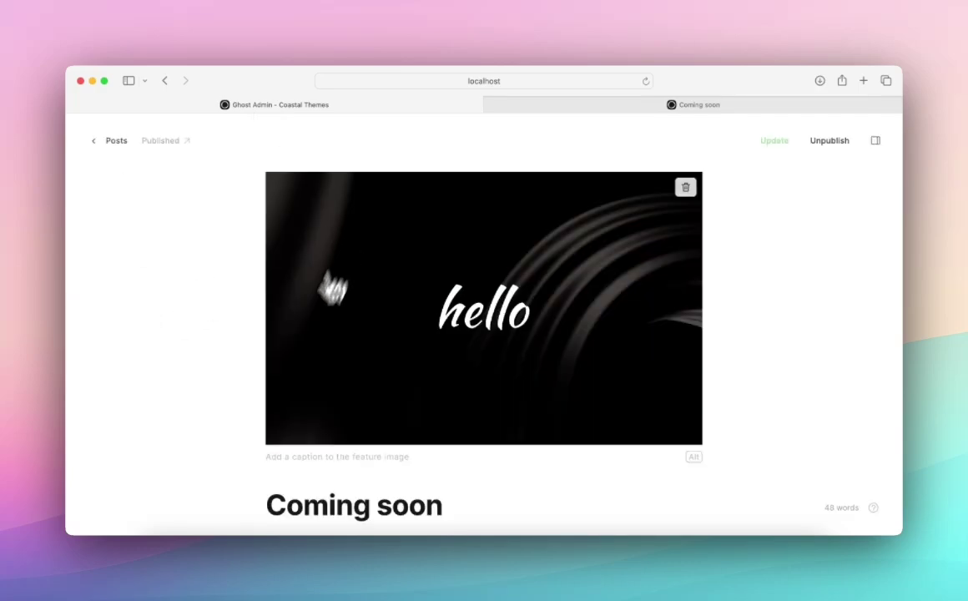
{"action": "scroll", "coordinate": [294, 350], "scroll_direction": "down", "scroll_amount": 4}
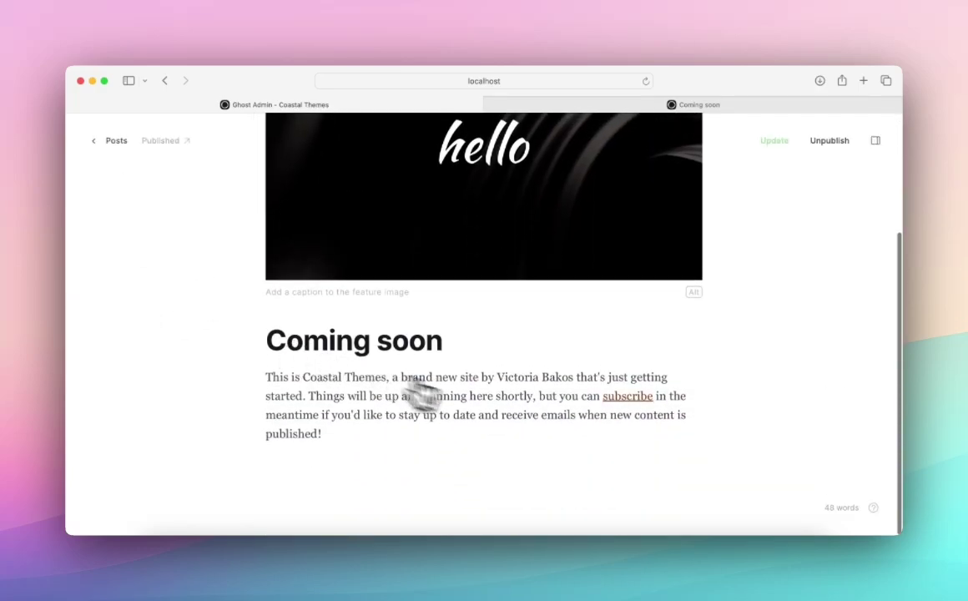
- Open the post's settings, try Members only and Paid-members only access, and set the post access to Specific tier(s)
{"action": "left_click", "coordinate": [876, 142]}
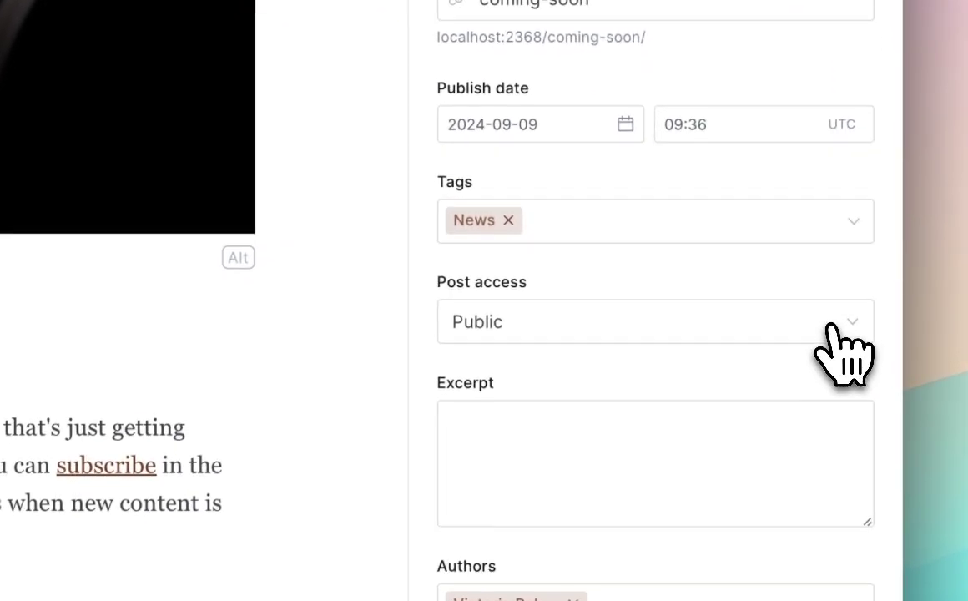
{"action": "left_click", "coordinate": [843, 327]}
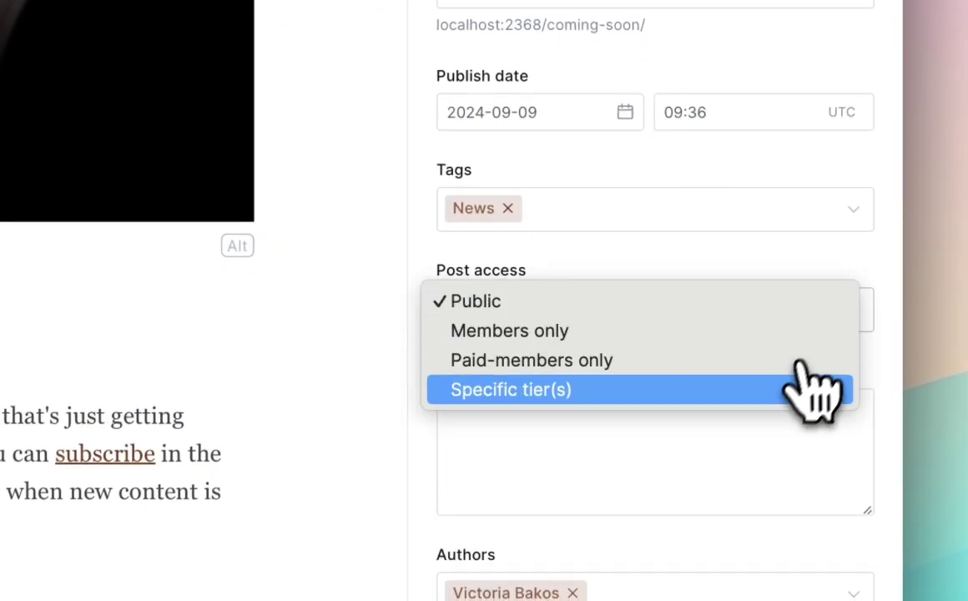
{"action": "left_click", "coordinate": [741, 319]}
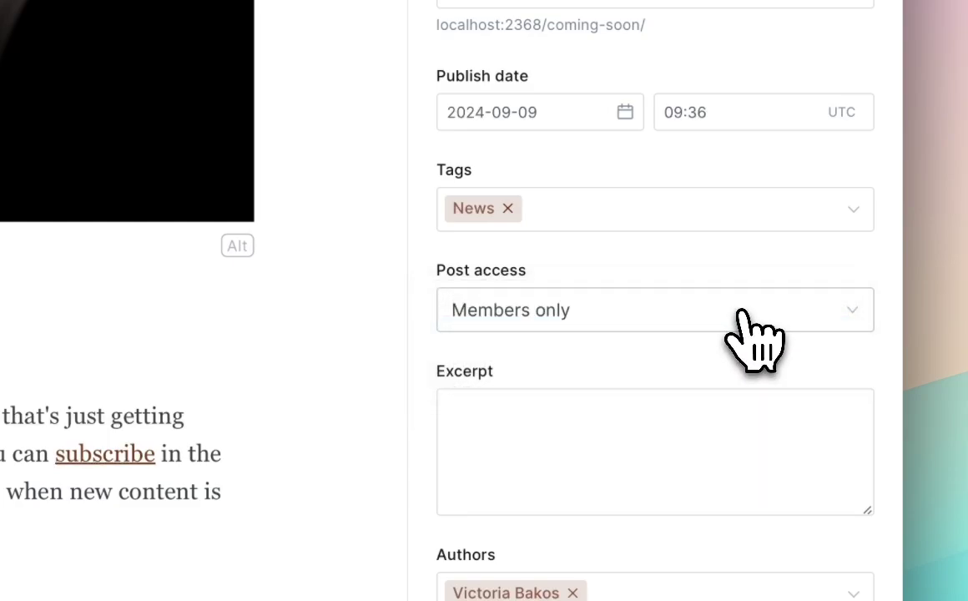
{"action": "left_click", "coordinate": [740, 315]}
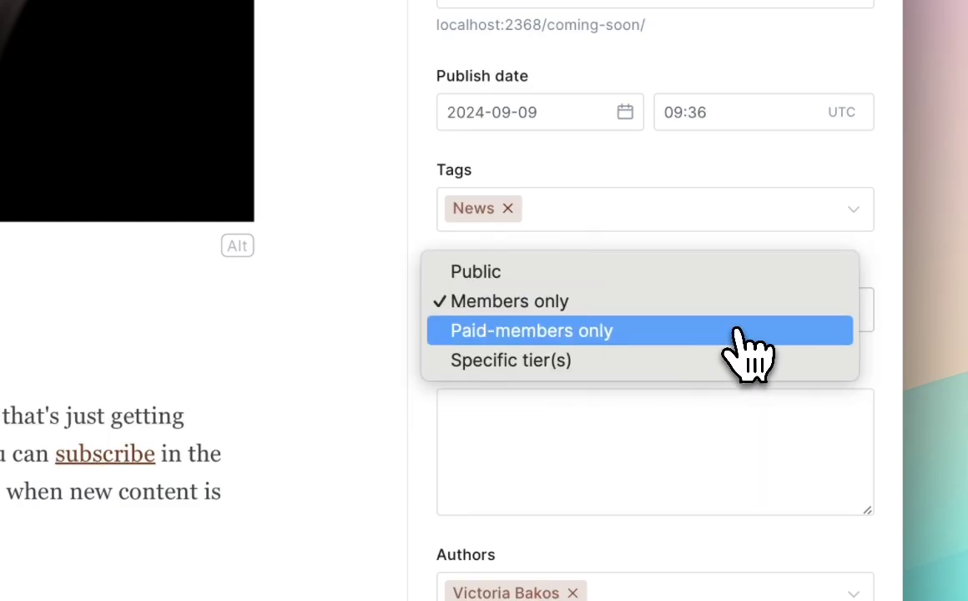
{"action": "left_click", "coordinate": [738, 332]}
{"action": "left_click", "coordinate": [686, 311]}
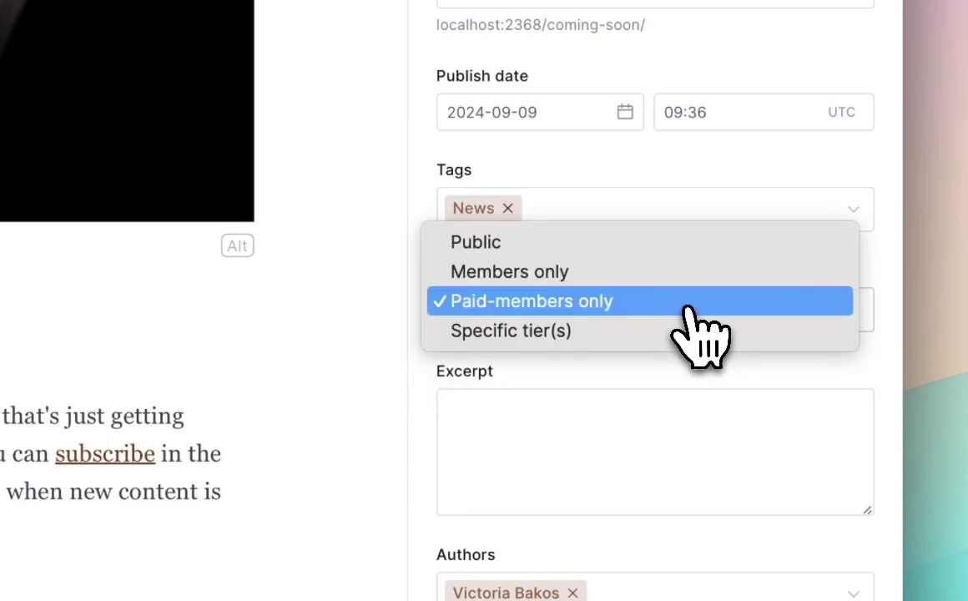
{"action": "left_click", "coordinate": [680, 332]}
- Try granting the Gold and Coastal Themes tiers access to the post, and remove both again
{"action": "scroll", "coordinate": [675, 354], "scroll_direction": "down", "scroll_amount": 2}
{"action": "left_click", "coordinate": [643, 251]}
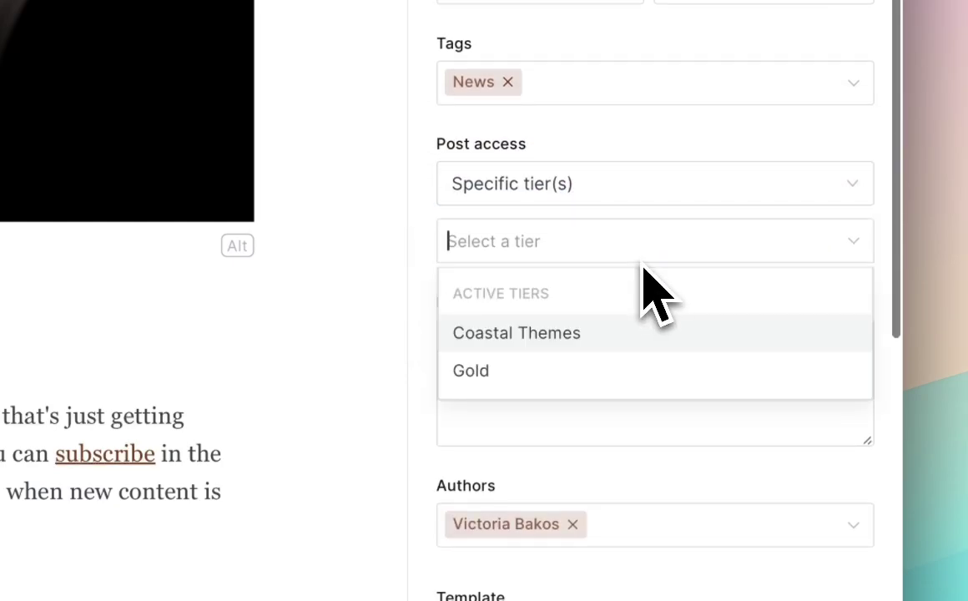
{"action": "left_click", "coordinate": [576, 371]}
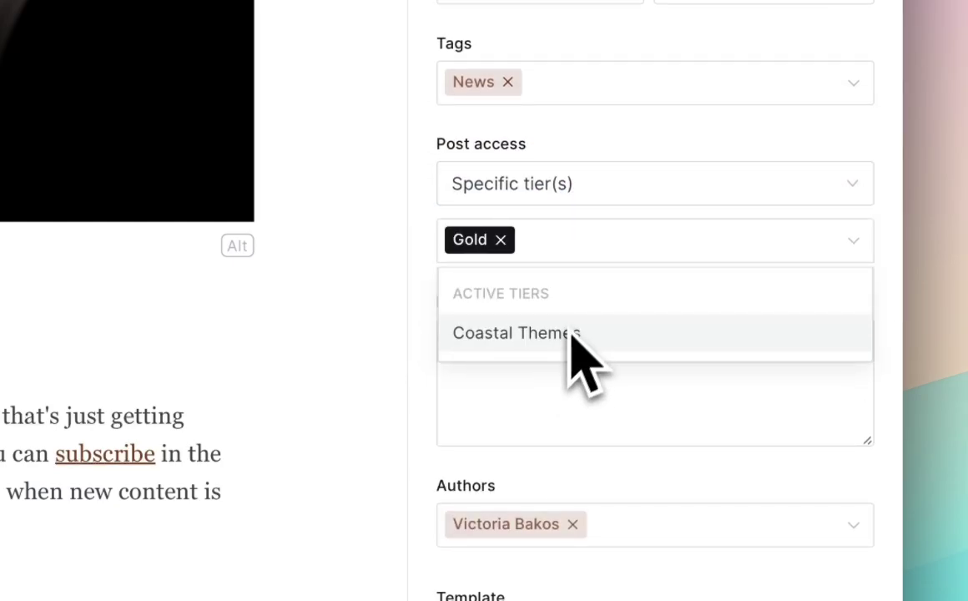
{"action": "left_click", "coordinate": [579, 339]}
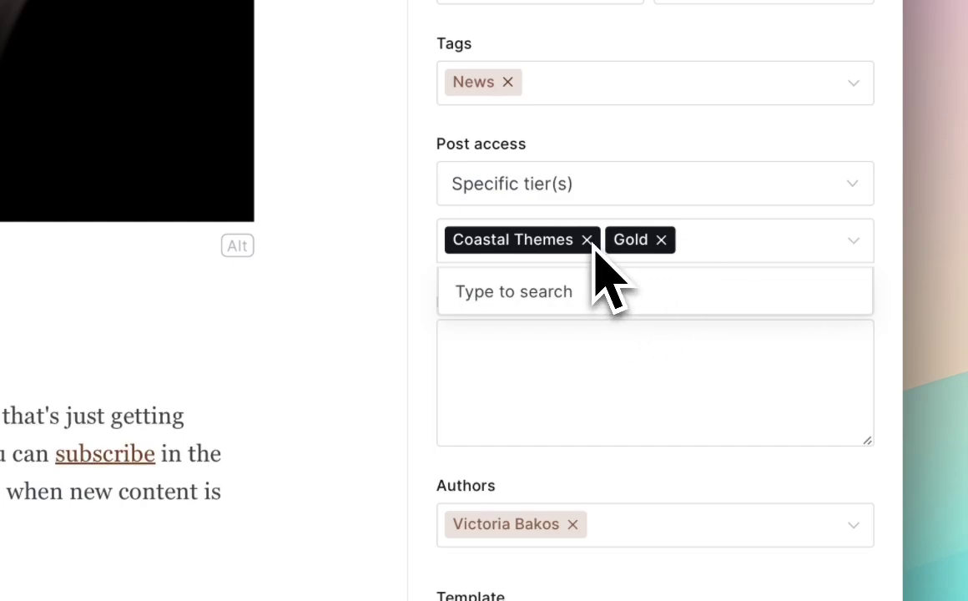
{"action": "left_click", "coordinate": [661, 239]}
{"action": "left_click", "coordinate": [587, 240]}
- Select Gold as the only tier with access to the post and update the post
{"action": "left_click", "coordinate": [628, 243]}
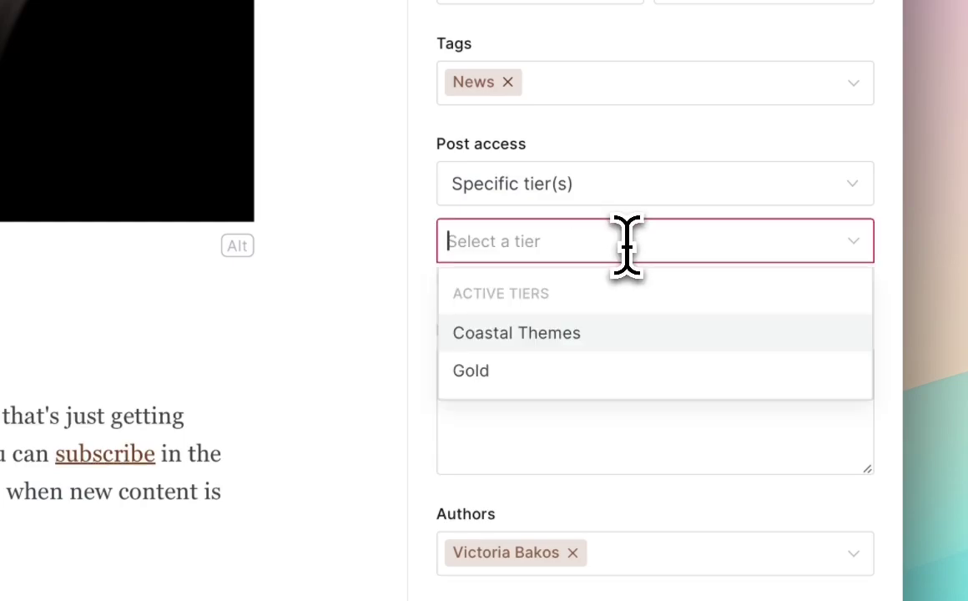
{"action": "left_click", "coordinate": [583, 373]}
{"action": "scroll", "coordinate": [751, 317], "scroll_direction": "down", "scroll_amount": 5}
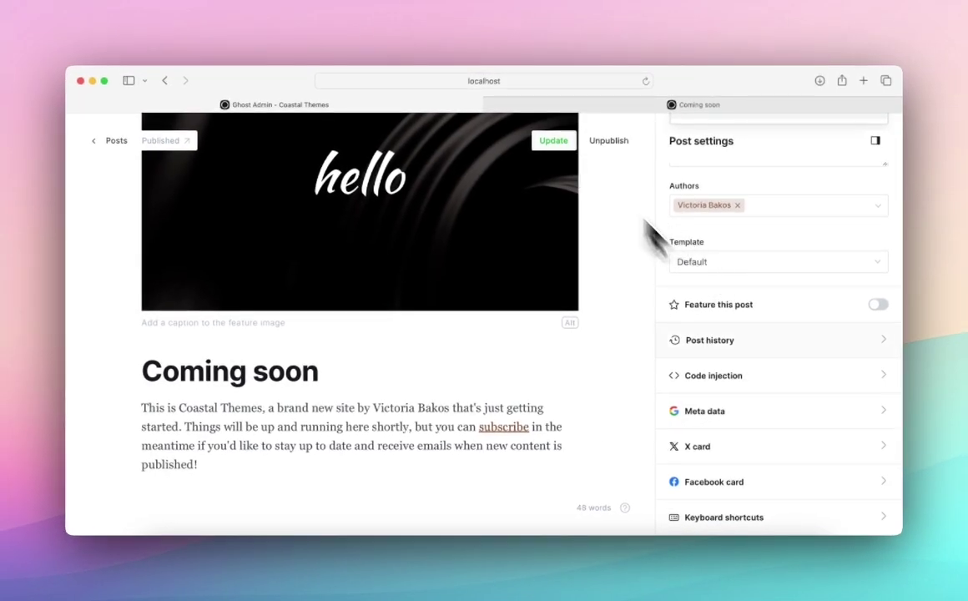
{"action": "scroll", "coordinate": [772, 350], "scroll_direction": "up", "scroll_amount": 5}
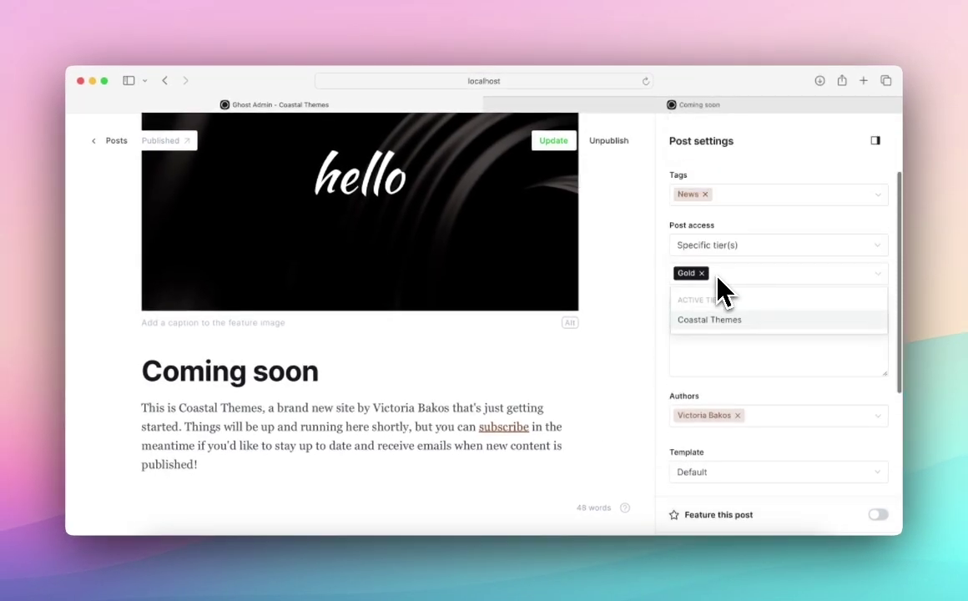
{"action": "left_click", "coordinate": [697, 269]}
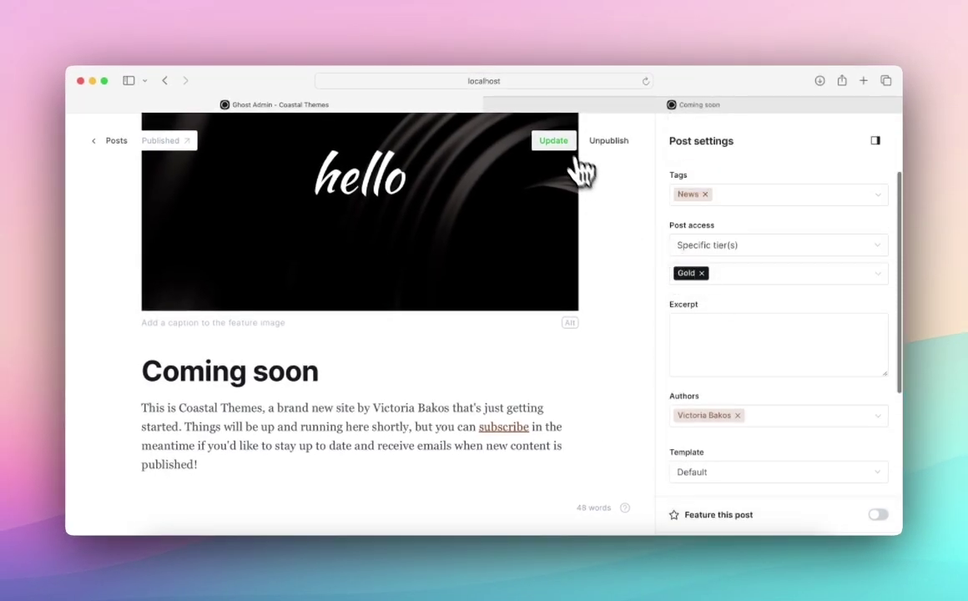
{"action": "left_click", "coordinate": [558, 142]}
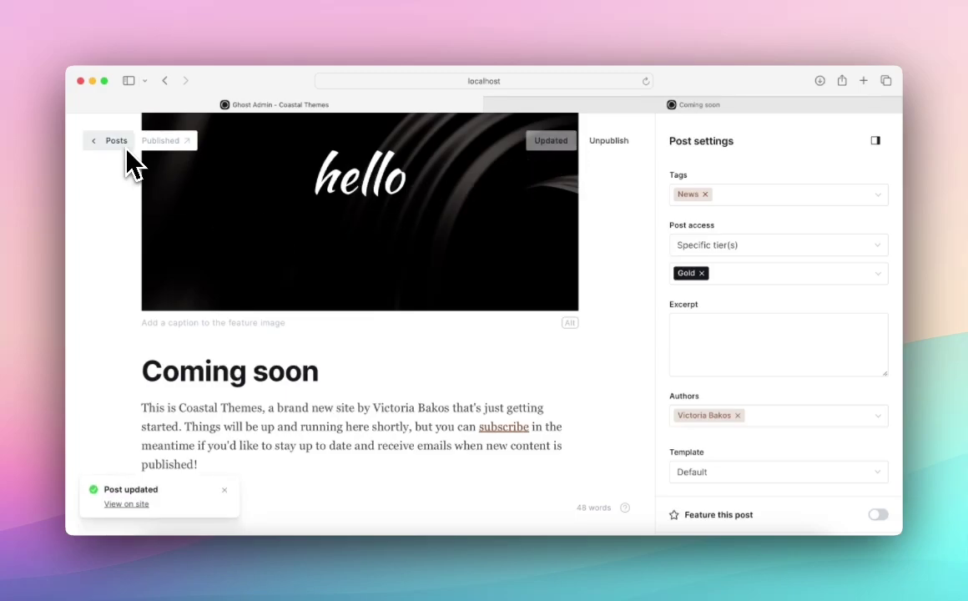
- View the Coming soon post on the live site and examine the paywall notice in place of its content
{"action": "left_click", "coordinate": [528, 106]}
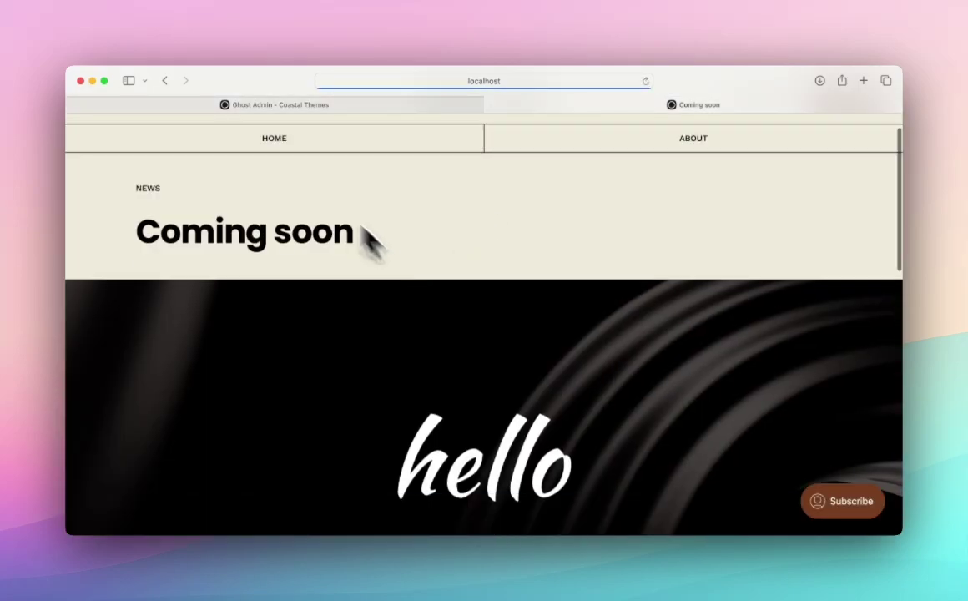
{"action": "scroll", "coordinate": [422, 345], "scroll_direction": "down", "scroll_amount": 10}
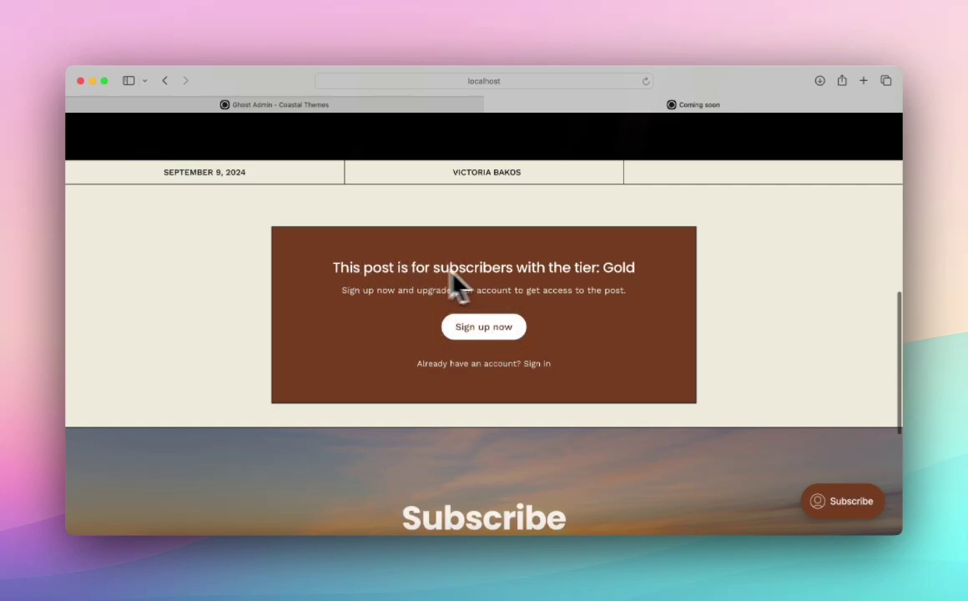
{"action": "left_click_drag", "start_coordinate": [350, 264], "coordinate": [576, 267]}
{"action": "left_click", "coordinate": [659, 290]}
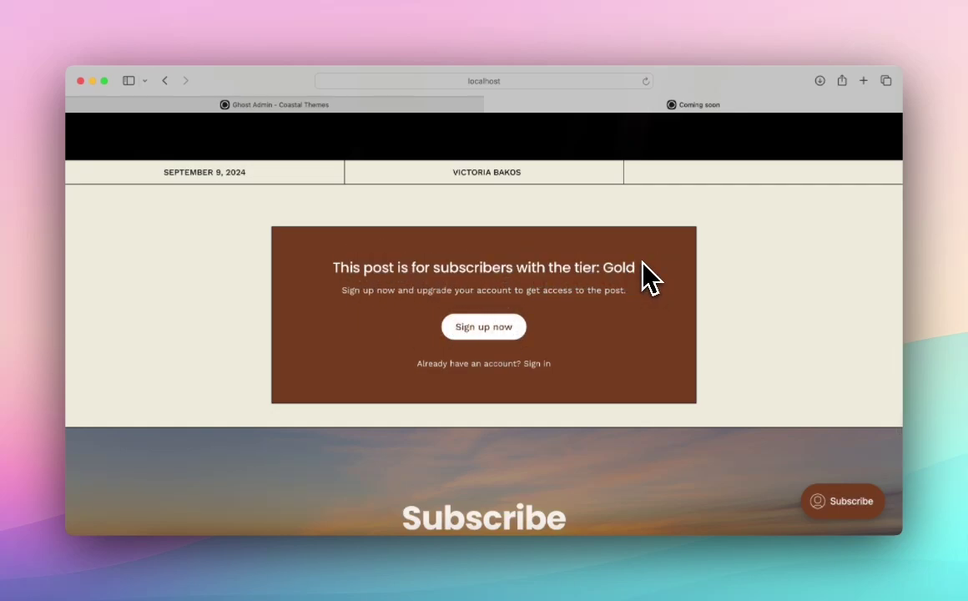
- Back in the admin, open the About this site page, check its page access options, and return to the page list keeping Public
{"action": "left_click", "coordinate": [396, 107]}
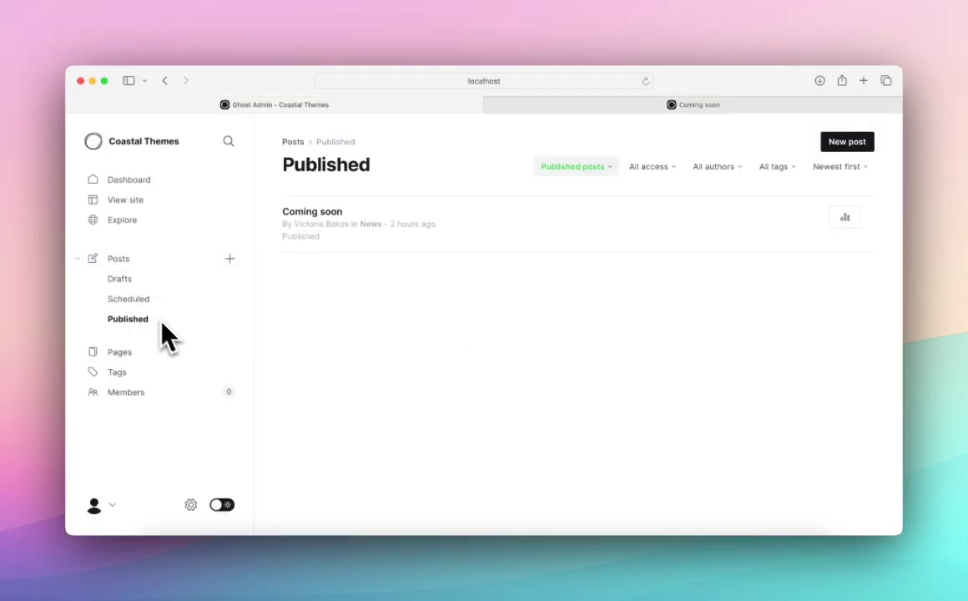
{"action": "left_click", "coordinate": [149, 364]}
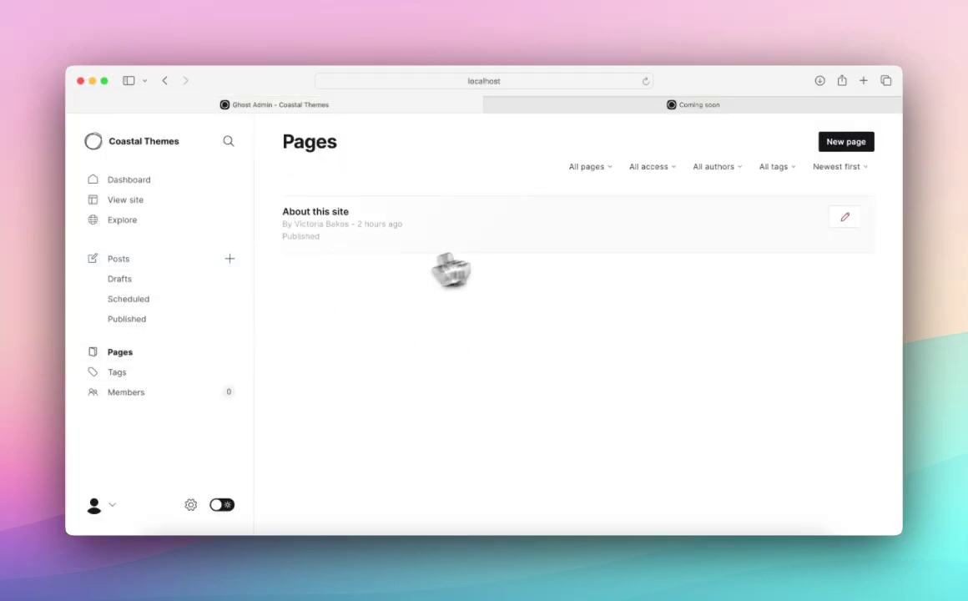
{"action": "left_click", "coordinate": [841, 218]}
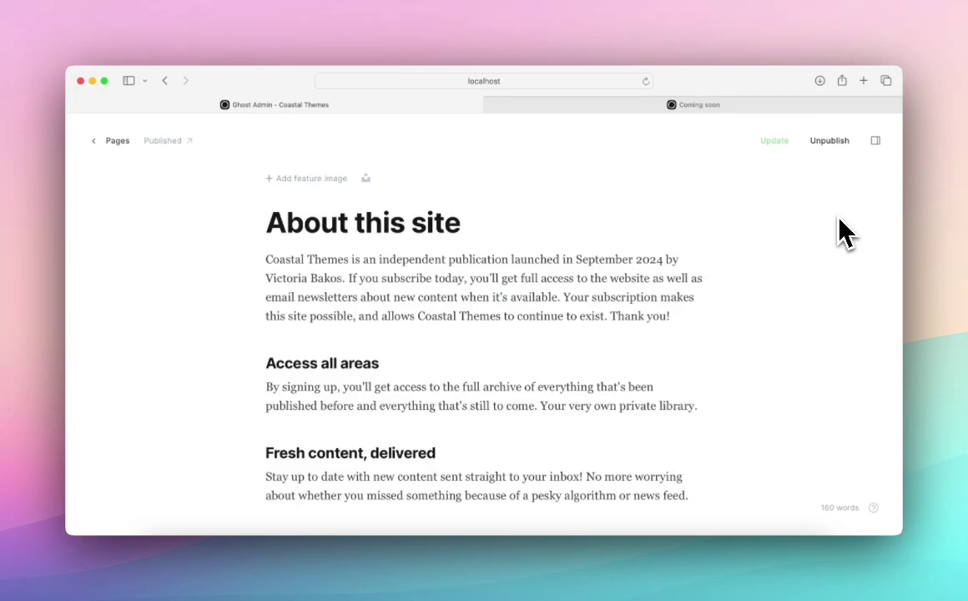
{"action": "left_click", "coordinate": [879, 144]}
{"action": "scroll", "coordinate": [792, 367], "scroll_direction": "down", "scroll_amount": 2}
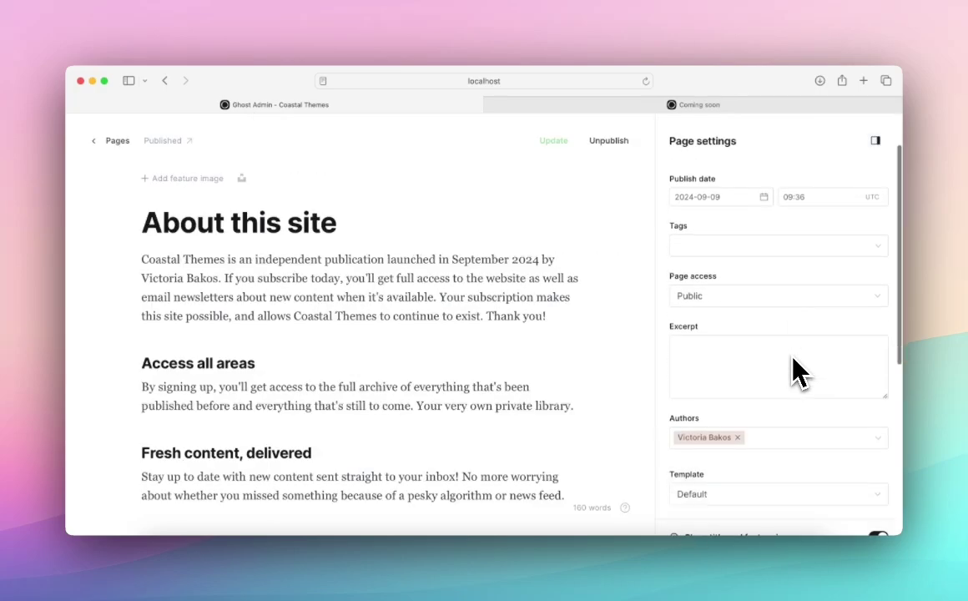
{"action": "left_click", "coordinate": [785, 302]}
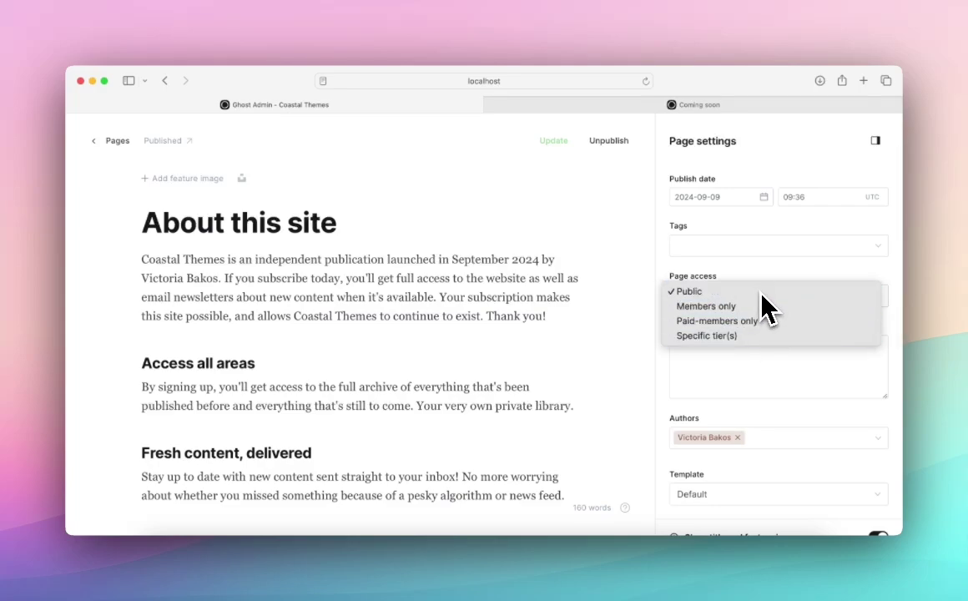
{"action": "left_click", "coordinate": [762, 290]}
{"action": "left_click", "coordinate": [115, 141]}
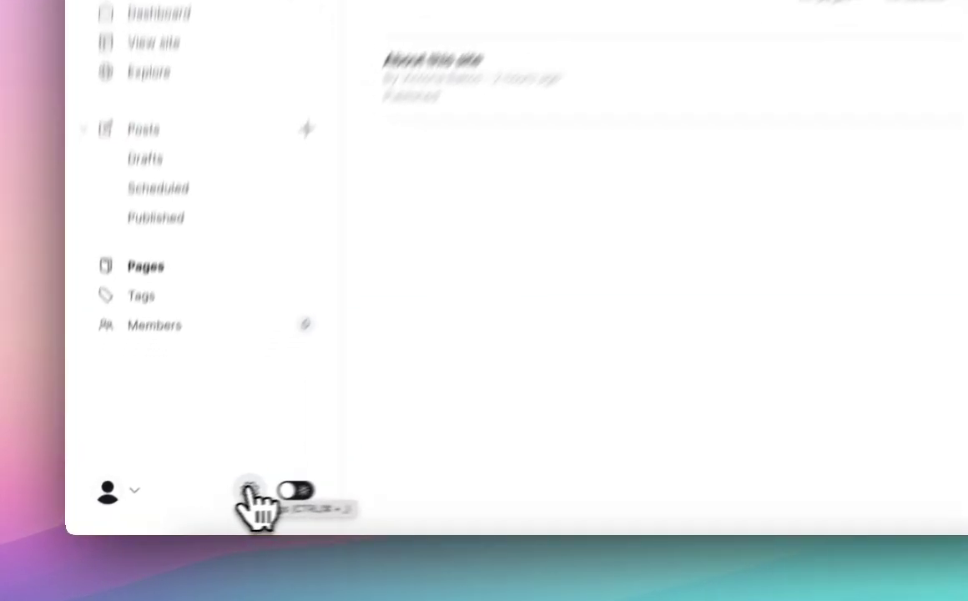
- Open the site settings and start customizing the membership portal
{"action": "left_click", "coordinate": [191, 506]}
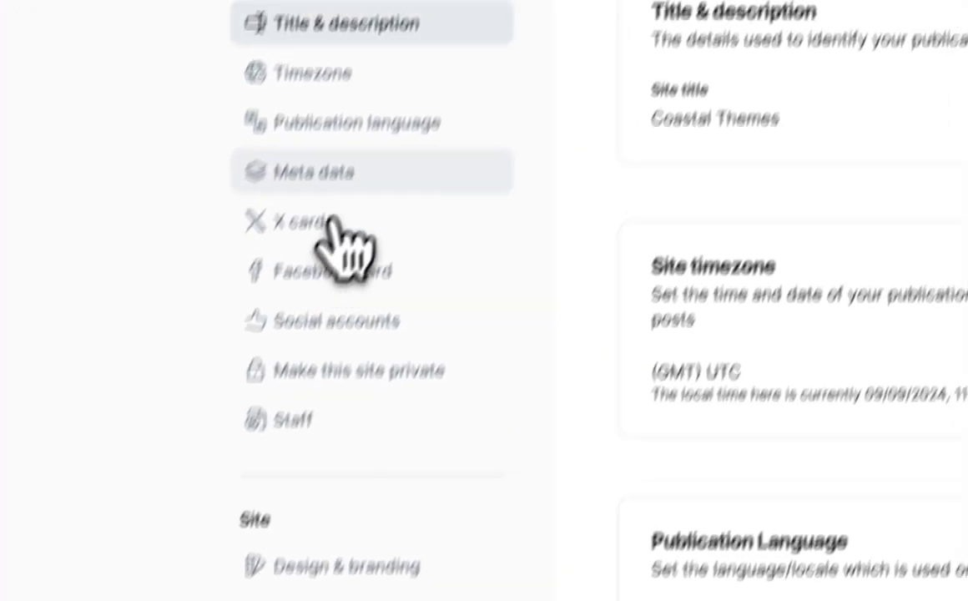
{"action": "scroll", "coordinate": [358, 434], "scroll_direction": "down", "scroll_amount": 5}
{"action": "left_click", "coordinate": [342, 450]}
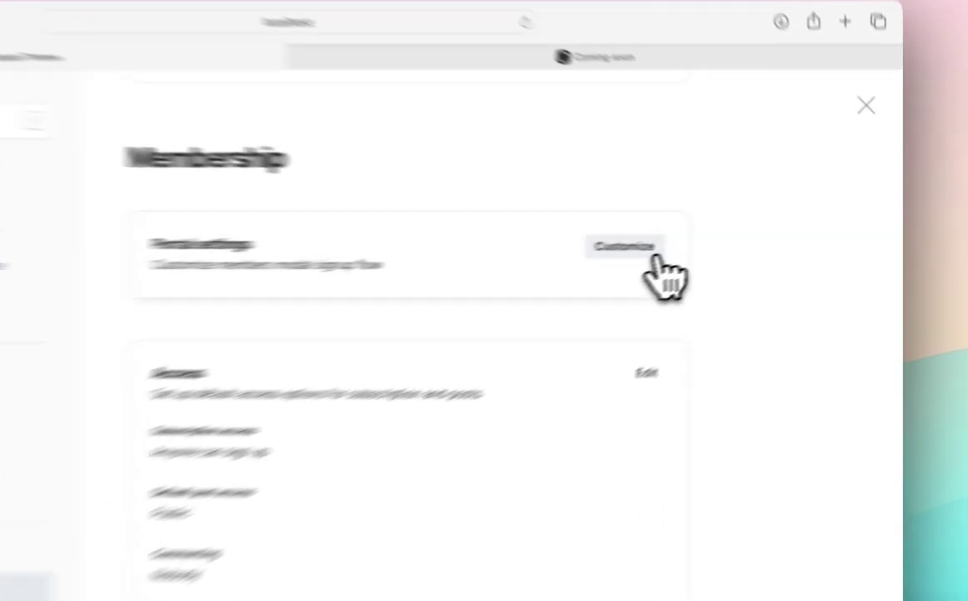
{"action": "left_click", "coordinate": [732, 240]}
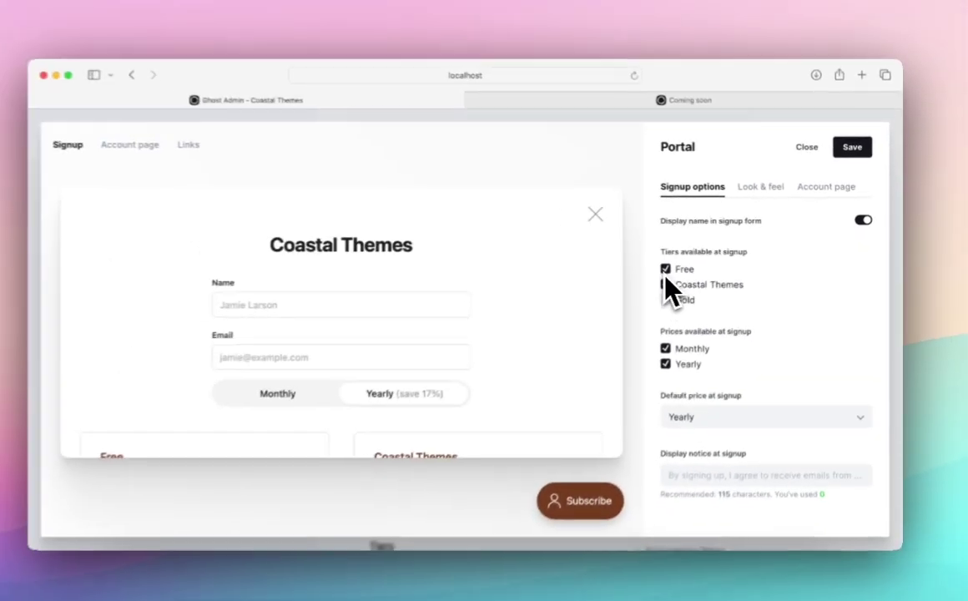
- Make the Gold tier available at signup in the portal and disable the Yearly price
{"action": "scroll", "coordinate": [477, 310], "scroll_direction": "down", "scroll_amount": 4}
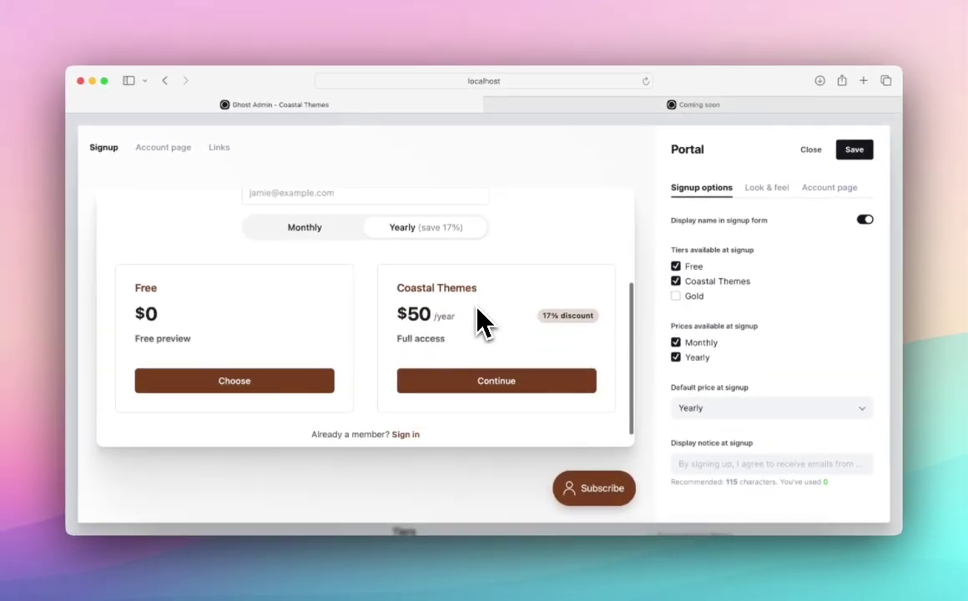
{"action": "left_click", "coordinate": [675, 296]}
{"action": "scroll", "coordinate": [511, 327], "scroll_direction": "down", "scroll_amount": 3}
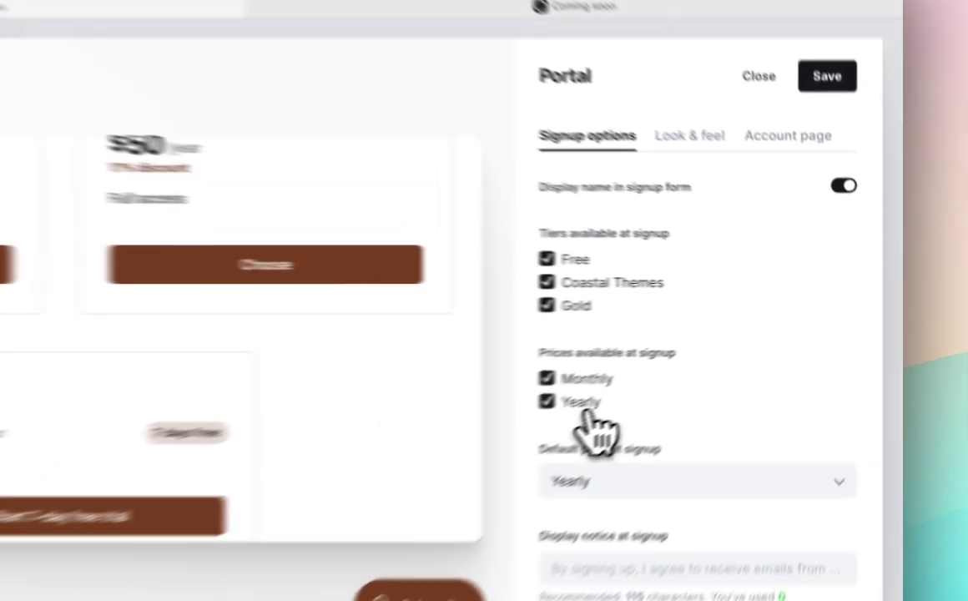
{"action": "left_click", "coordinate": [709, 356]}
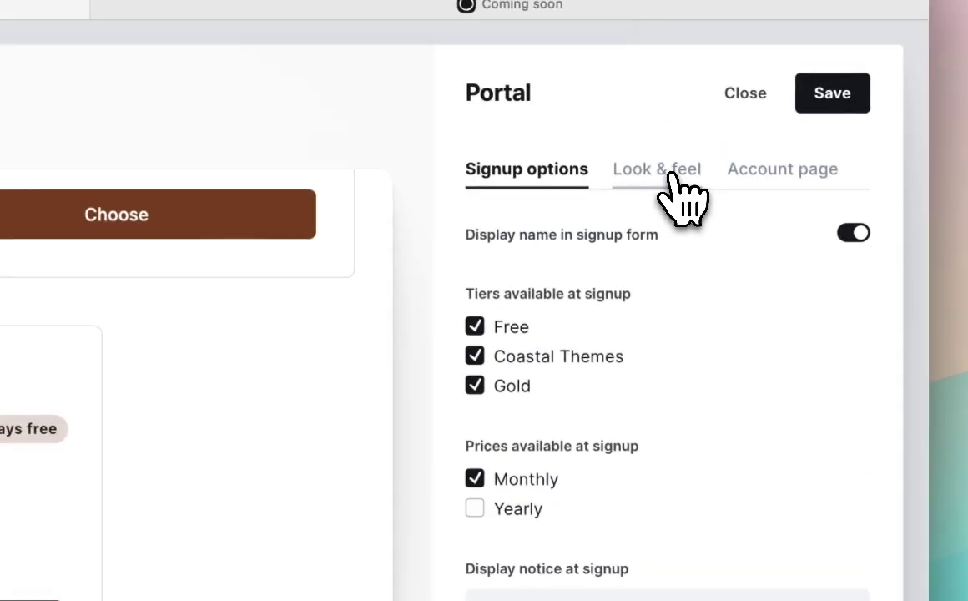
- Try the Icon only and Text only styles for the portal button, returning to Icon and text
{"action": "left_click", "coordinate": [631, 96]}
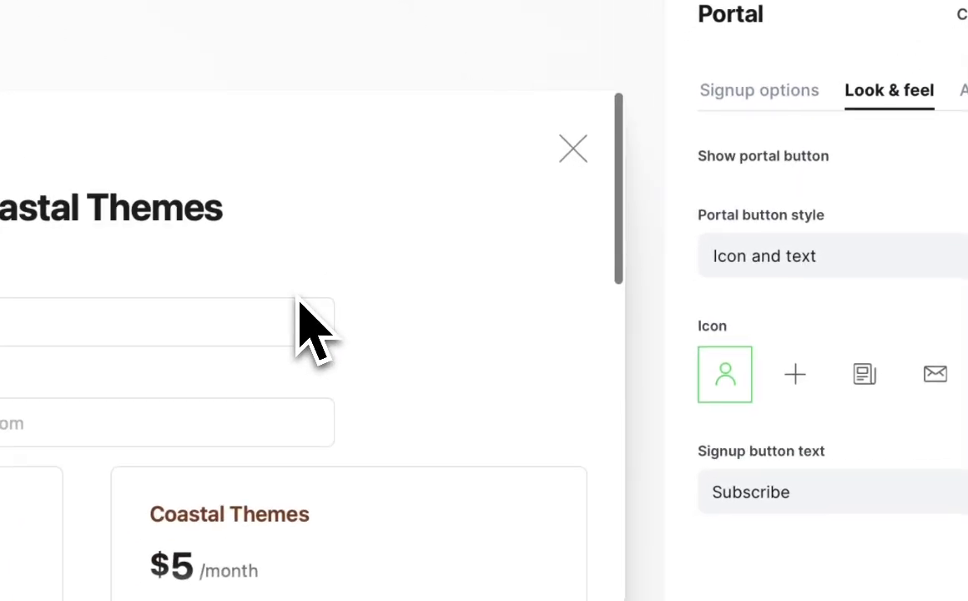
{"action": "left_click", "coordinate": [561, 200]}
{"action": "left_click", "coordinate": [542, 279]}
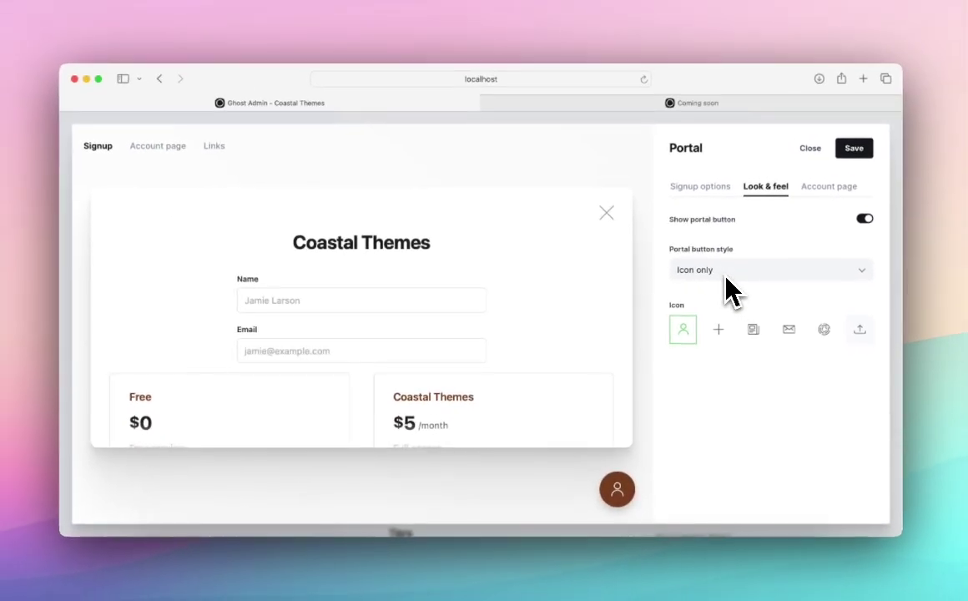
{"action": "scroll", "coordinate": [542, 352], "scroll_direction": "down", "scroll_amount": 5}
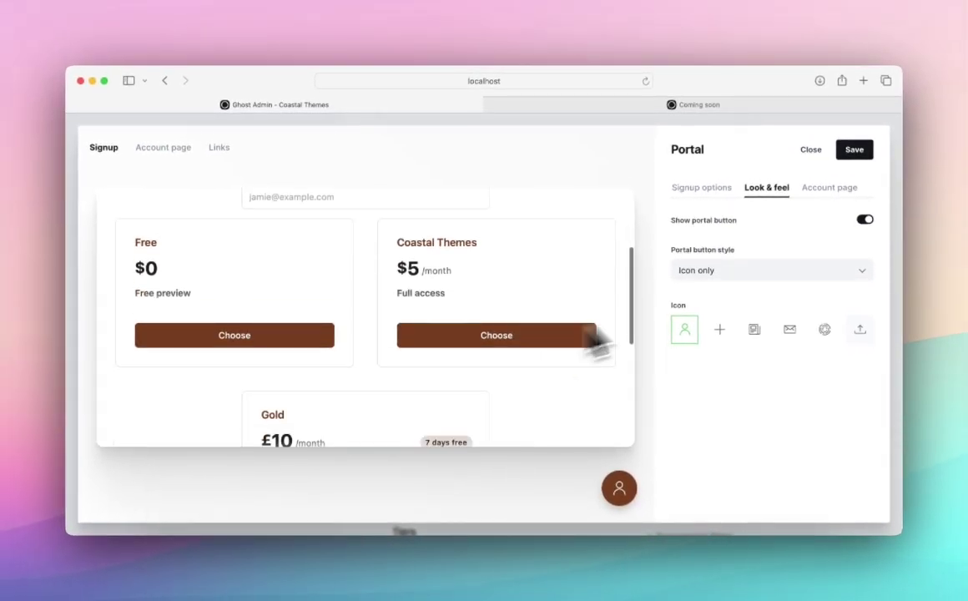
{"action": "left_click", "coordinate": [736, 272]}
{"action": "left_click", "coordinate": [705, 293]}
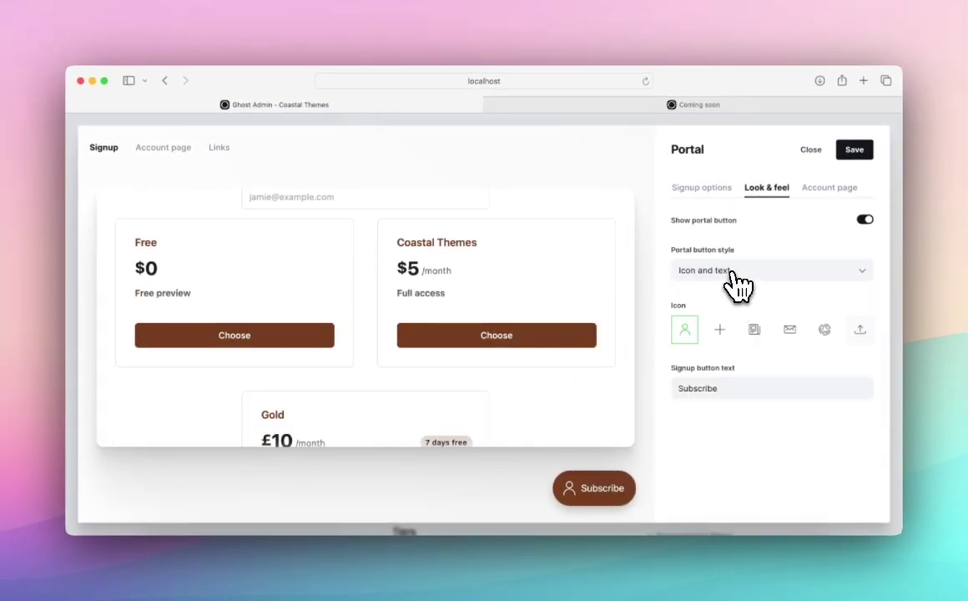
{"action": "left_click", "coordinate": [731, 273]}
{"action": "left_click", "coordinate": [727, 334]}
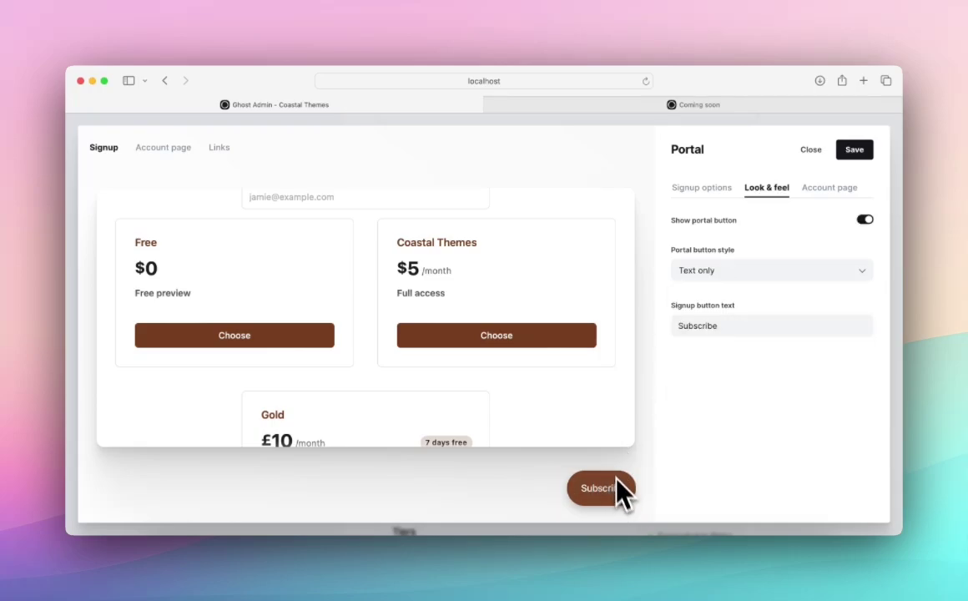
{"action": "left_click", "coordinate": [699, 270]}
{"action": "left_click", "coordinate": [702, 291]}
- Check the portal's account page options and return to its signup options
{"action": "left_click", "coordinate": [830, 190]}
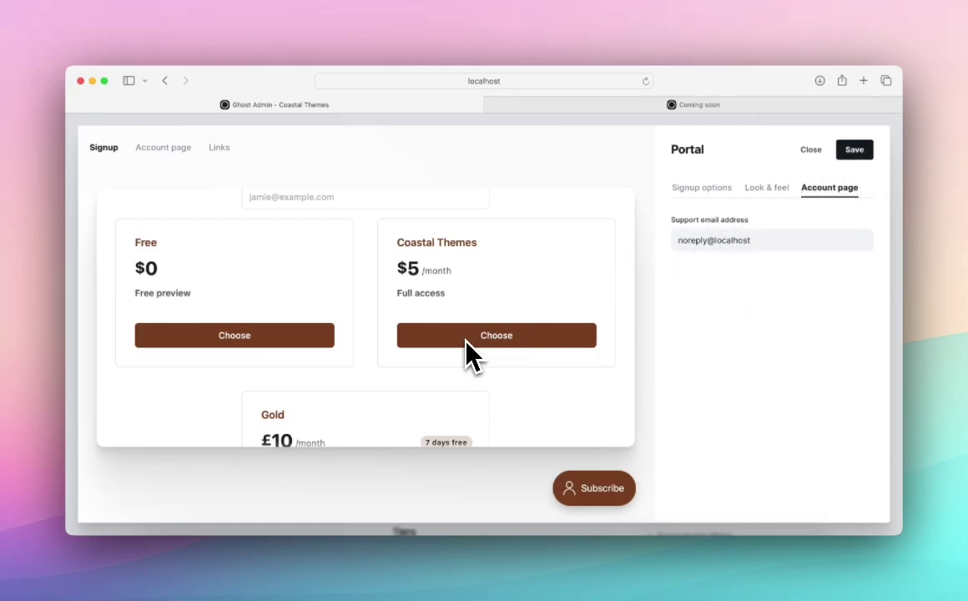
{"action": "left_click", "coordinate": [707, 188]}
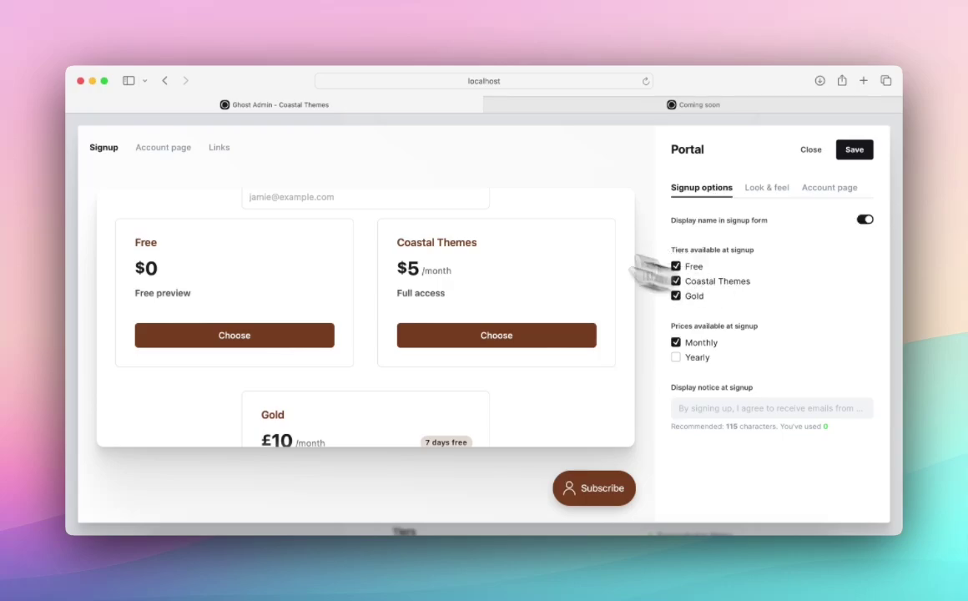
- View the portal's page links, save the portal settings and exit the site settings
{"action": "left_click", "coordinate": [219, 147]}
{"action": "left_click", "coordinate": [853, 149]}
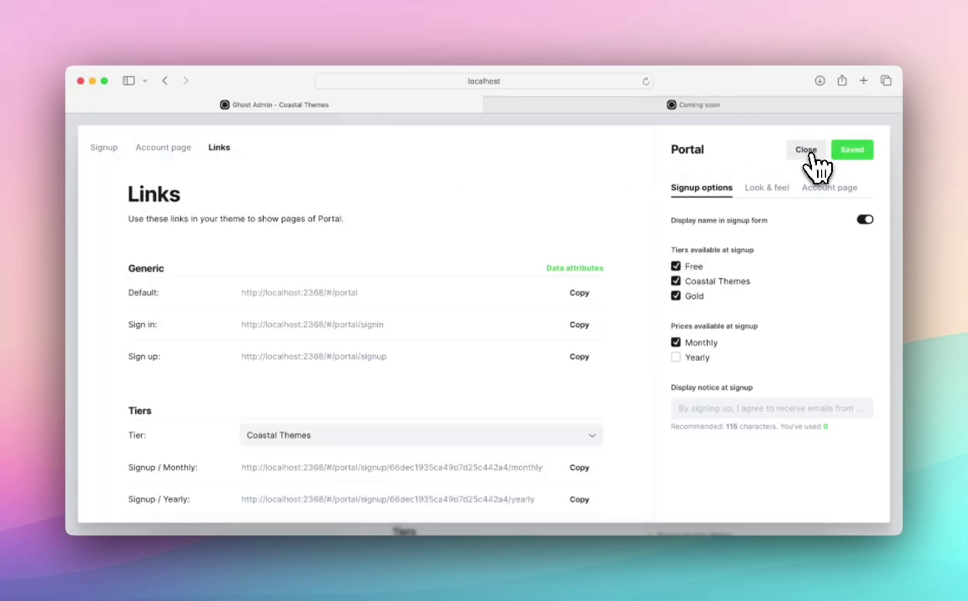
{"action": "left_click", "coordinate": [807, 154]}
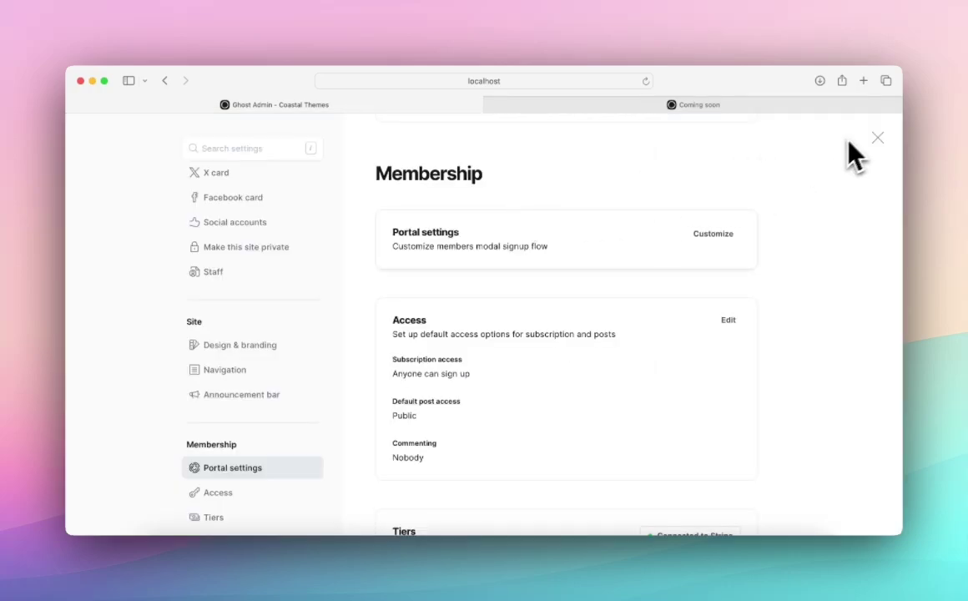
{"action": "left_click", "coordinate": [878, 137]}
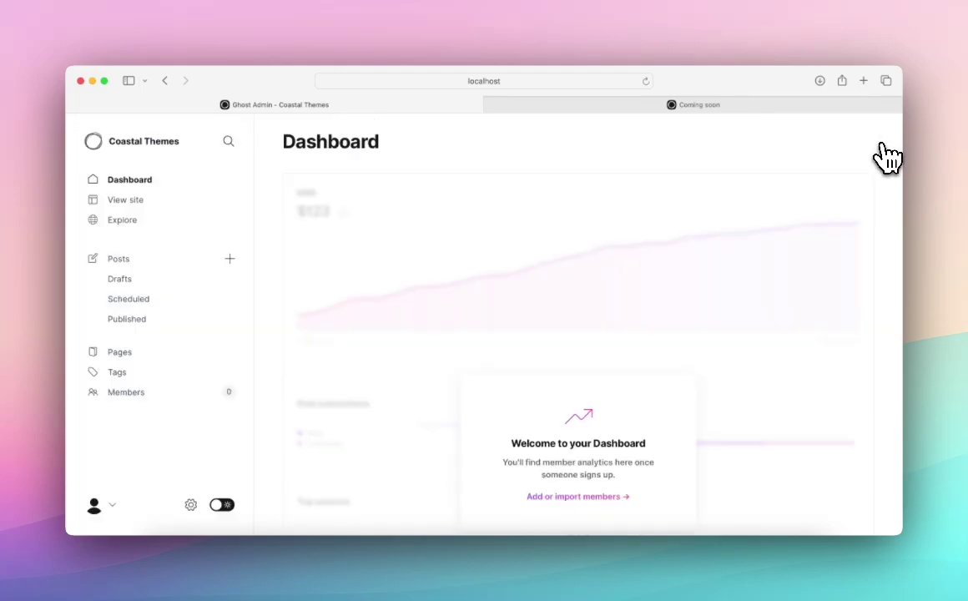
- Create a new page titled "Memberships" with the text "These are our amazing membership offers."
{"action": "left_click", "coordinate": [144, 355]}
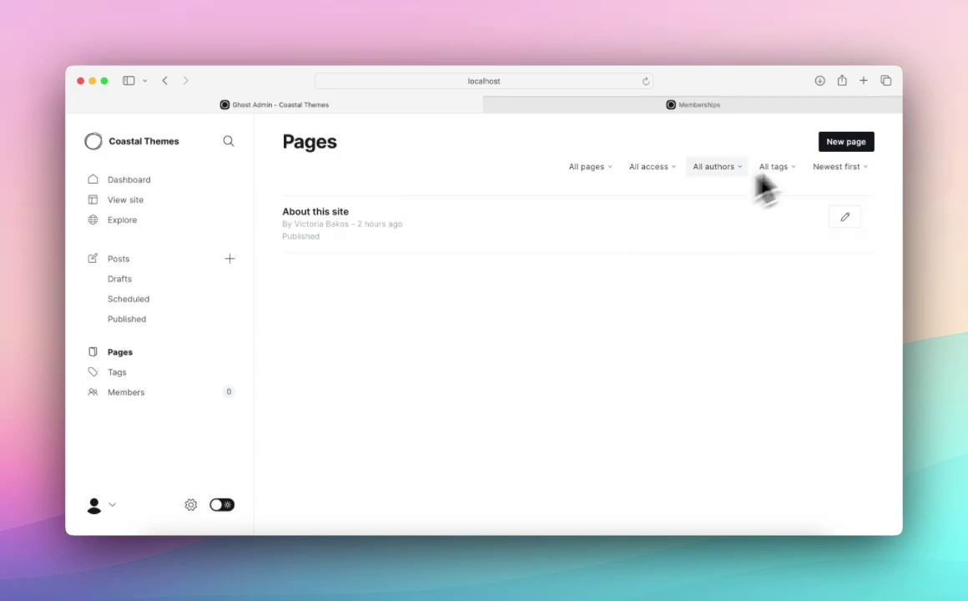
{"action": "left_click", "coordinate": [868, 146]}
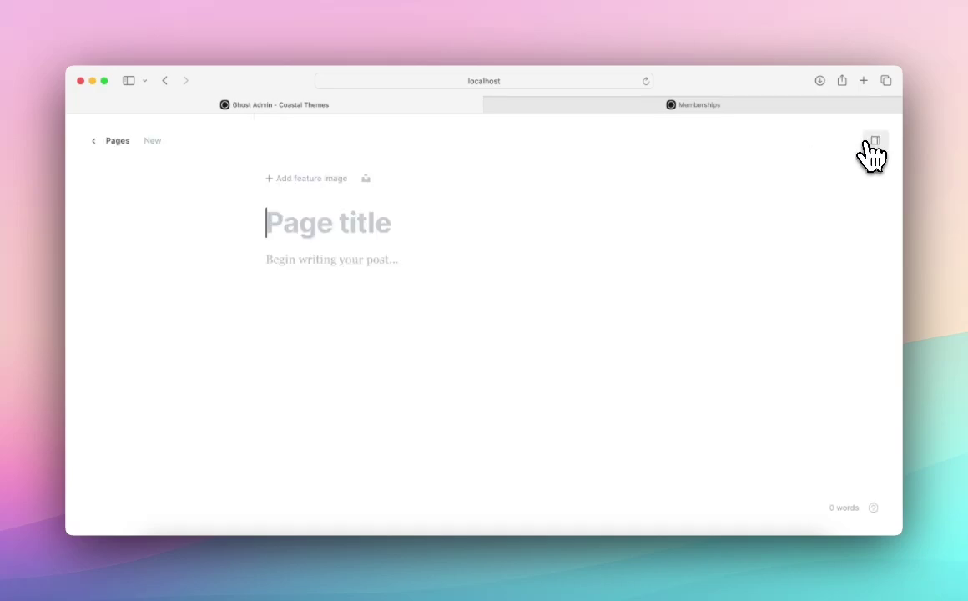
{"action": "type", "text": "Member"}
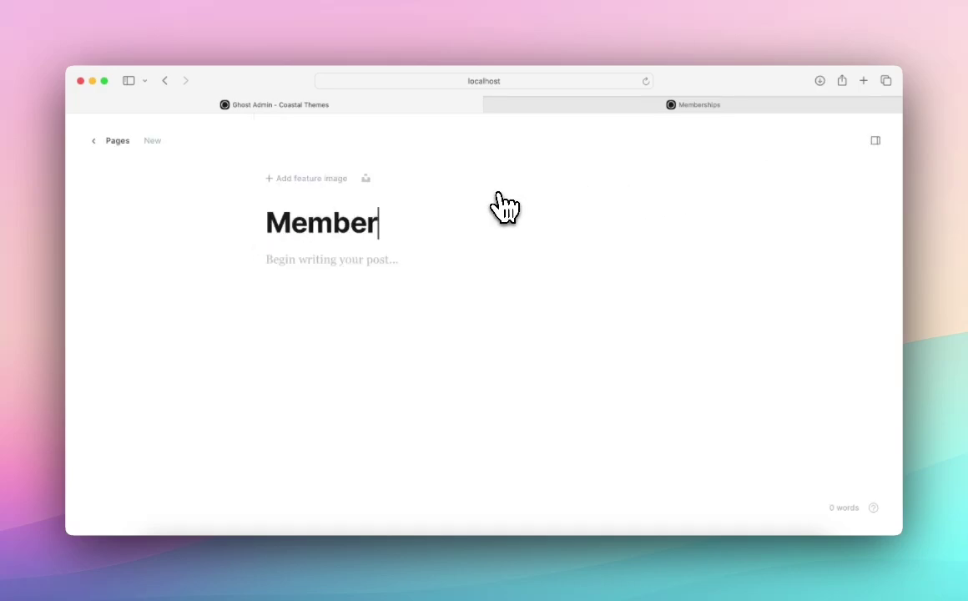
{"action": "type", "text": "ships"}
{"action": "left_click", "coordinate": [299, 261]}
{"action": "type", "text": "Th"}
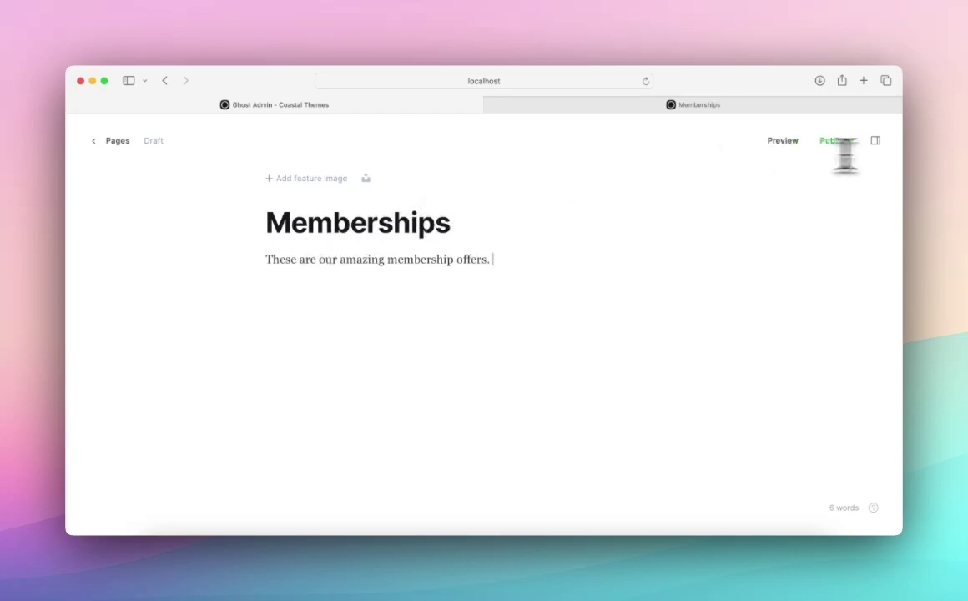
- Assign the Membership template to the Memberships page in its page settings
{"action": "left_click", "coordinate": [876, 142]}
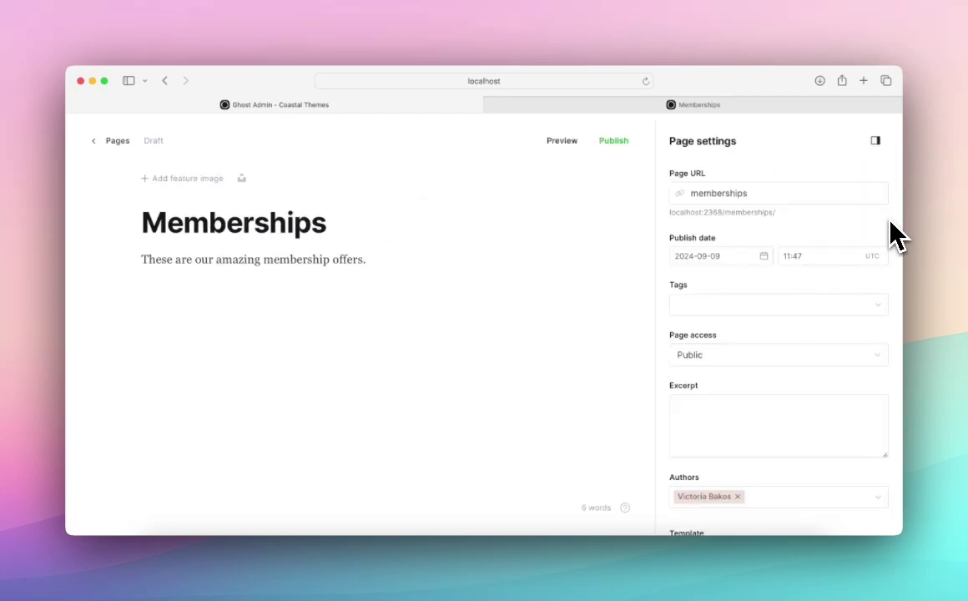
{"action": "scroll", "coordinate": [893, 235], "scroll_direction": "down", "scroll_amount": 6}
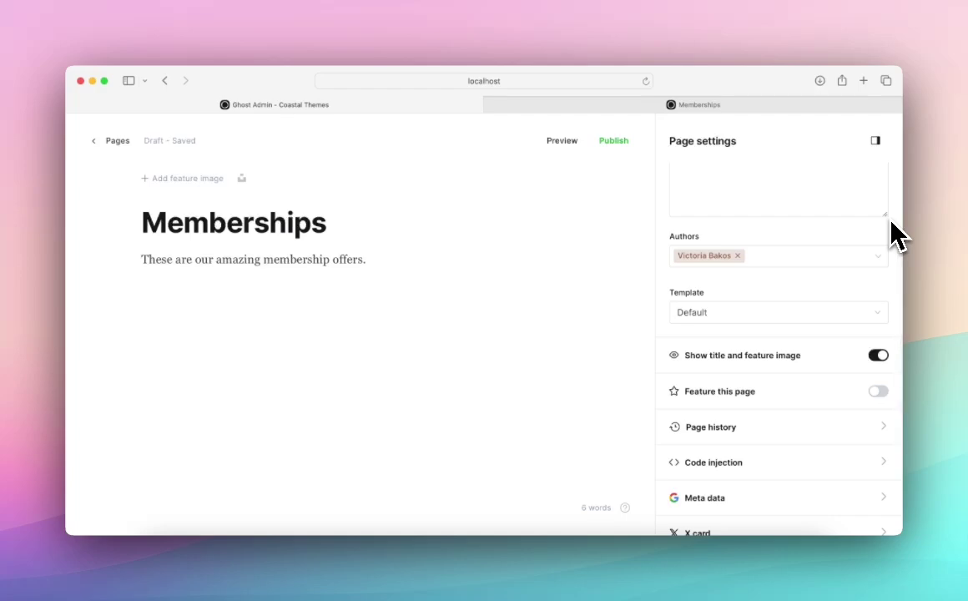
{"action": "left_click", "coordinate": [814, 315]}
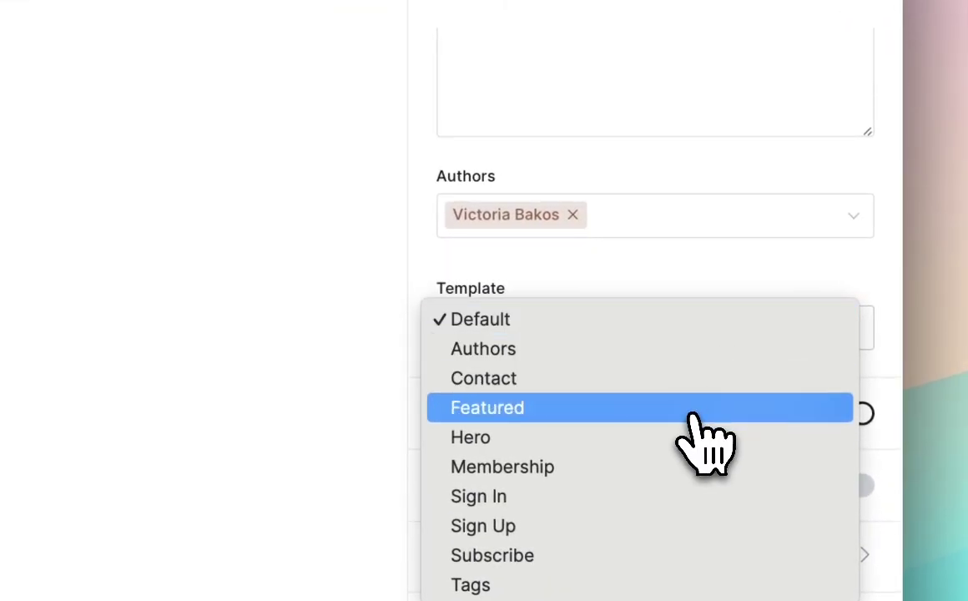
{"action": "left_click", "coordinate": [680, 466]}
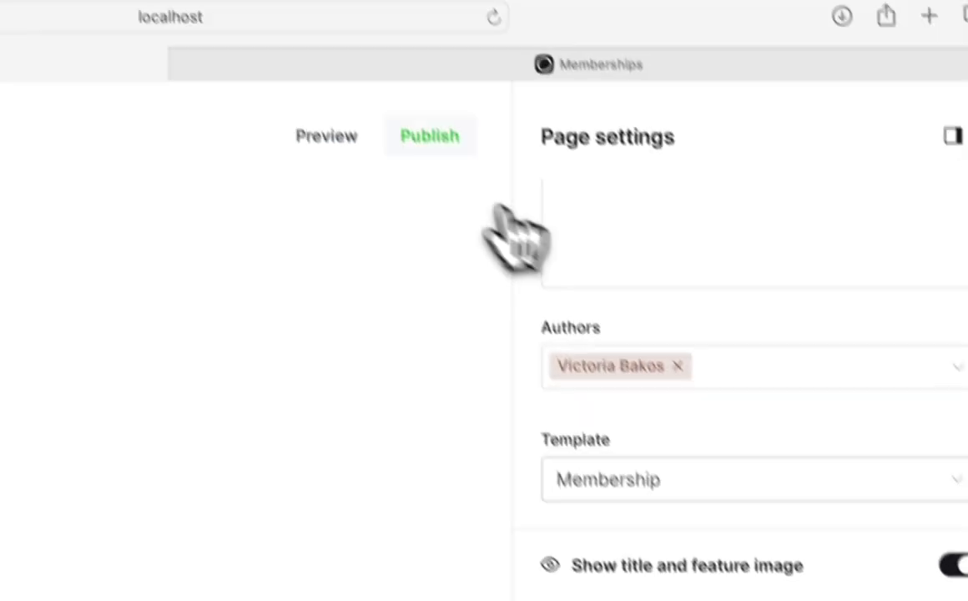
- Publish the Memberships page on the site right now
{"action": "left_click", "coordinate": [469, 182]}
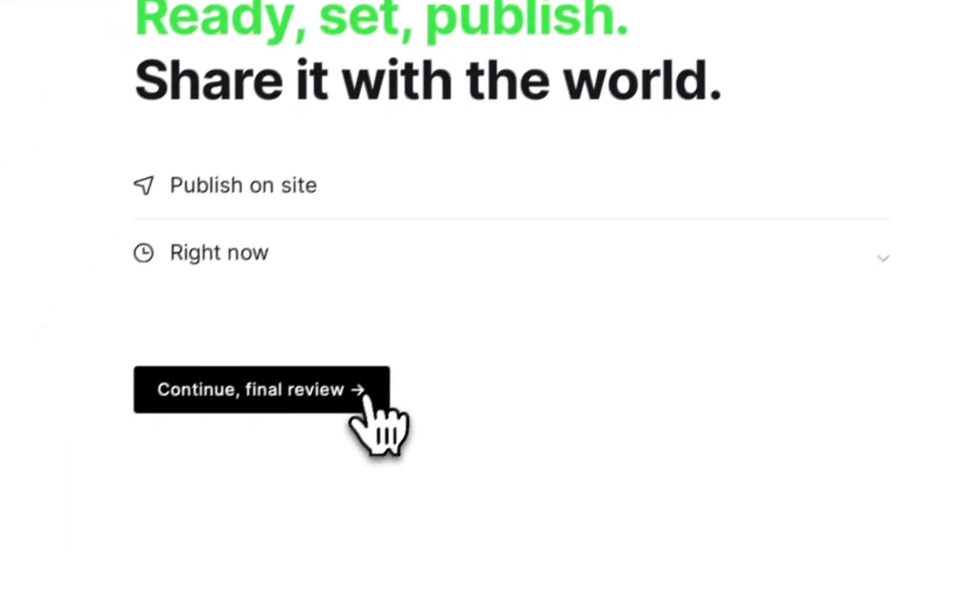
{"action": "left_click", "coordinate": [367, 399]}
{"action": "left_click", "coordinate": [388, 244]}
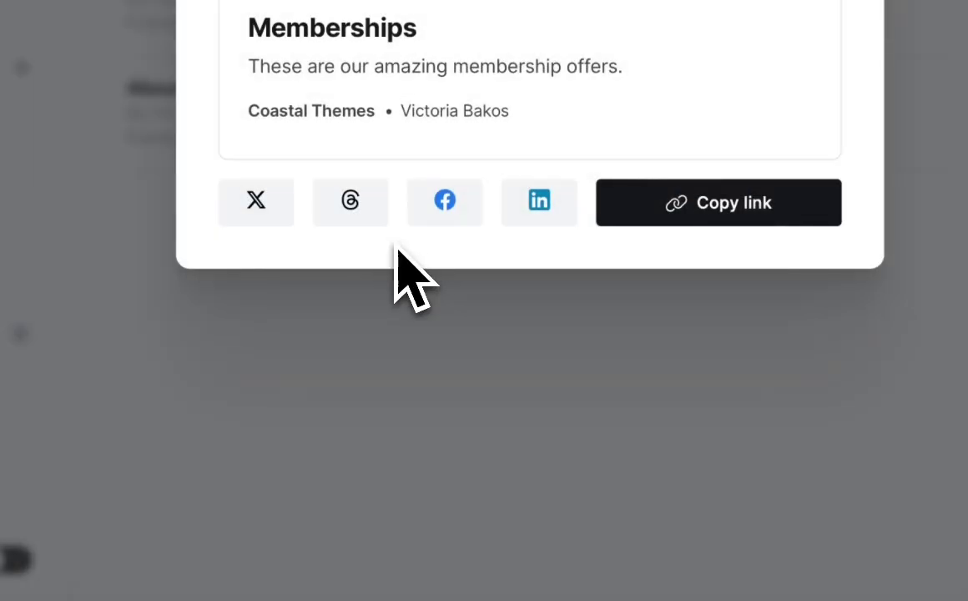
- Copy the published Memberships page's link and open it in a new browser tab
{"action": "left_click", "coordinate": [667, 213]}
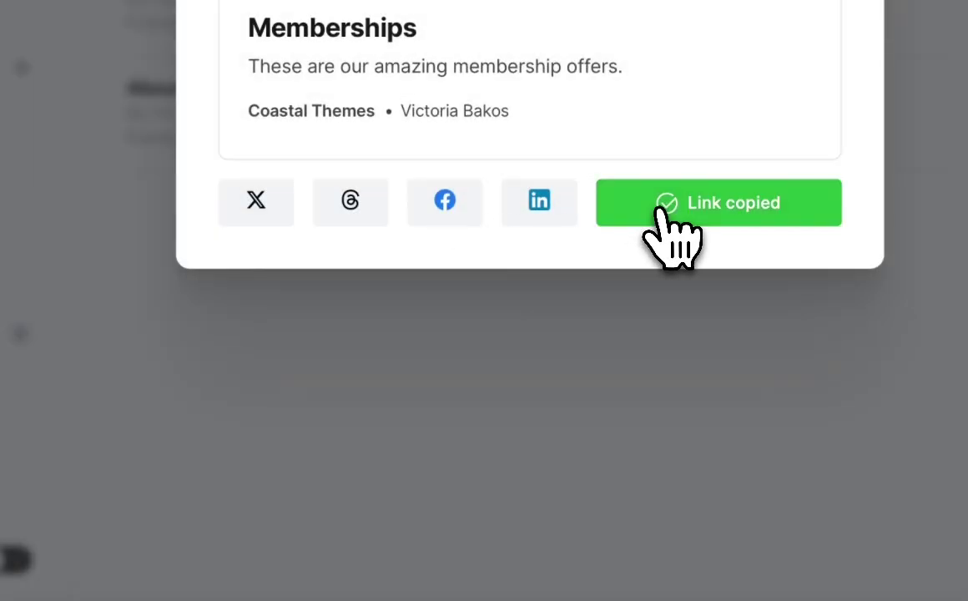
{"action": "key", "text": "super+t"}
{"action": "type", "text": "http://localhost:2368/memberships/"}
{"action": "key", "text": "Return"}
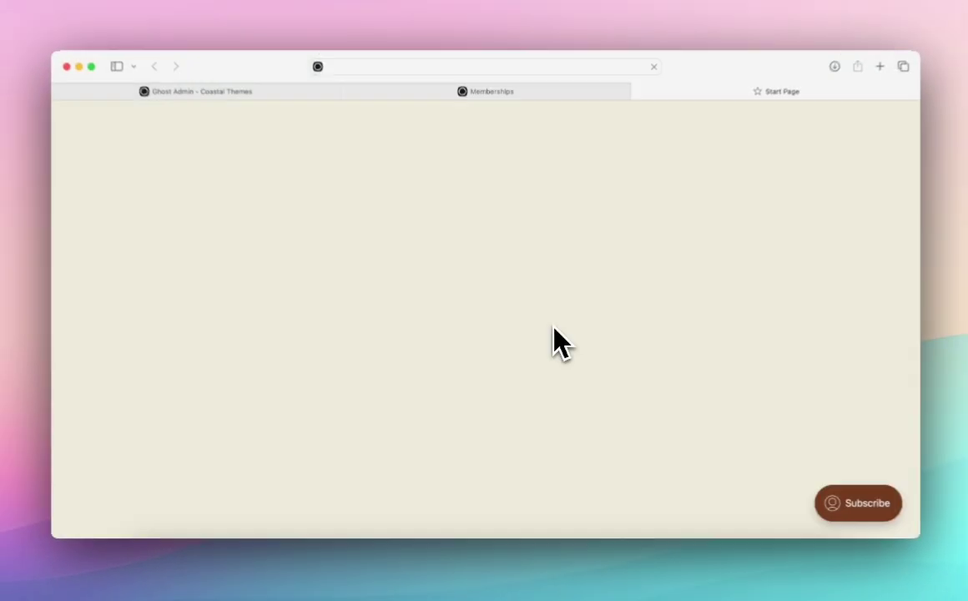
- Look over the Free, Coastal Themes and Gold tier cards on the published Memberships page
{"action": "scroll", "coordinate": [451, 329], "scroll_direction": "down", "scroll_amount": 5}
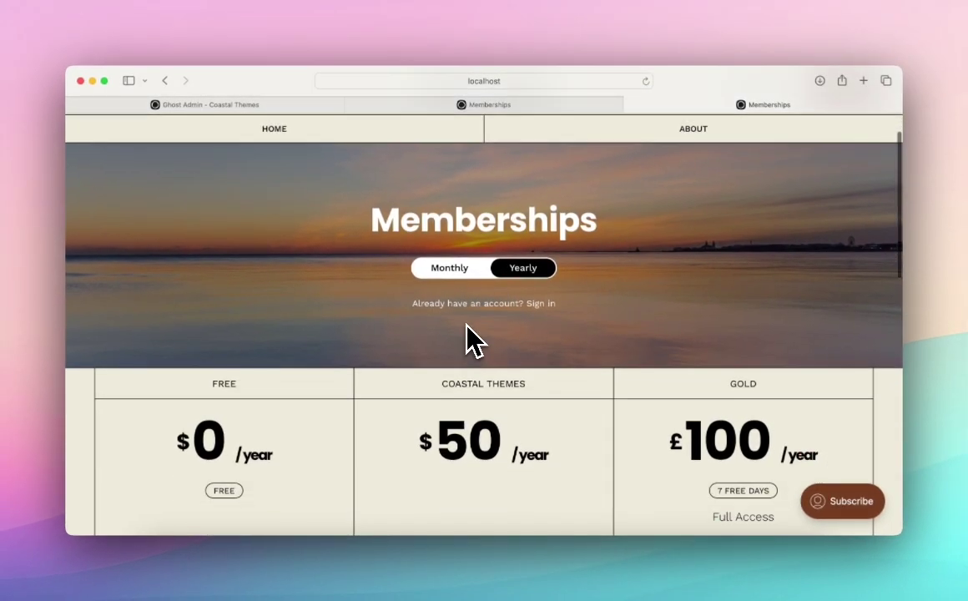
{"action": "scroll", "coordinate": [467, 276], "scroll_direction": "up", "scroll_amount": 2}
{"action": "scroll", "coordinate": [495, 283], "scroll_direction": "down", "scroll_amount": 2}
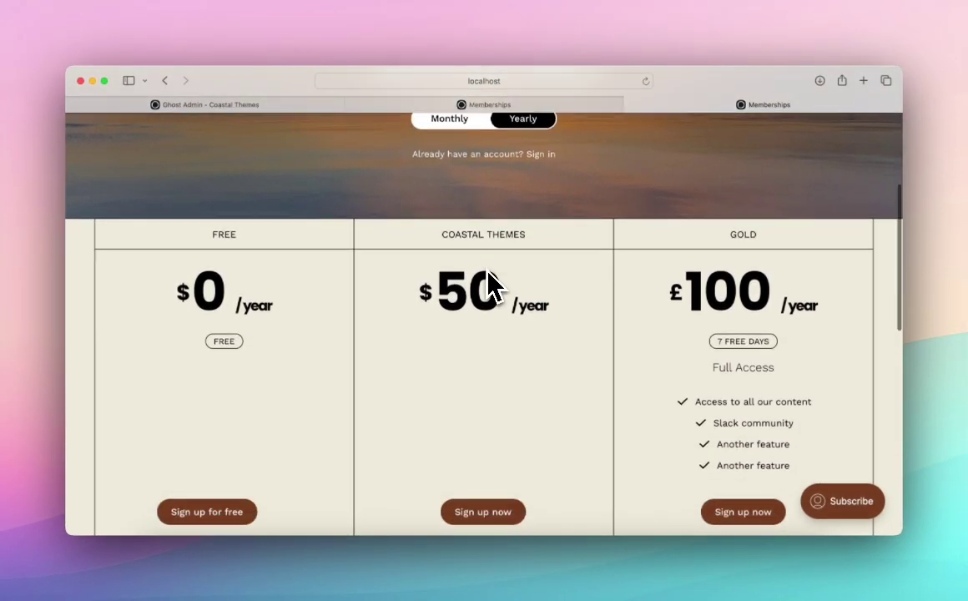
{"action": "scroll", "coordinate": [488, 305], "scroll_direction": "down", "scroll_amount": 2}
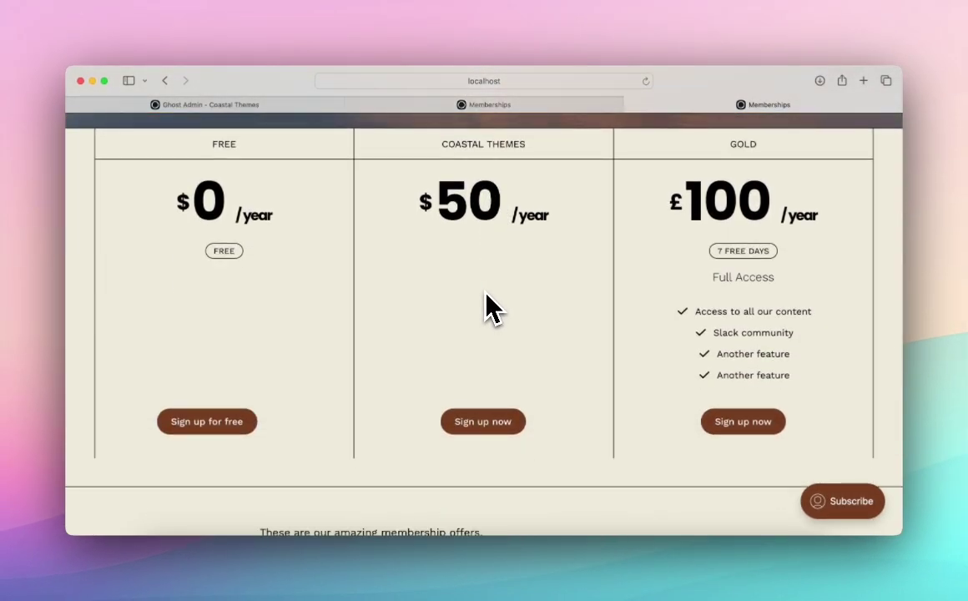
{"action": "scroll", "coordinate": [486, 307], "scroll_direction": "up", "scroll_amount": 1}
{"action": "scroll", "coordinate": [718, 242], "scroll_direction": "up", "scroll_amount": 3}
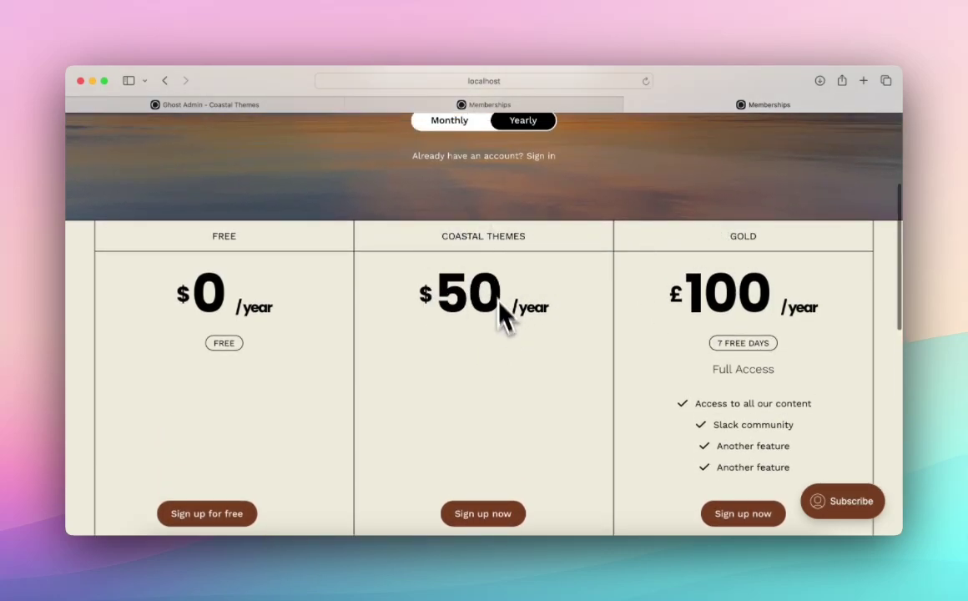
{"action": "scroll", "coordinate": [489, 252], "scroll_direction": "up", "scroll_amount": 2}
- Switch the membership pricing between Monthly and Yearly, ending on Monthly, and review the tier cards
{"action": "left_click", "coordinate": [481, 167]}
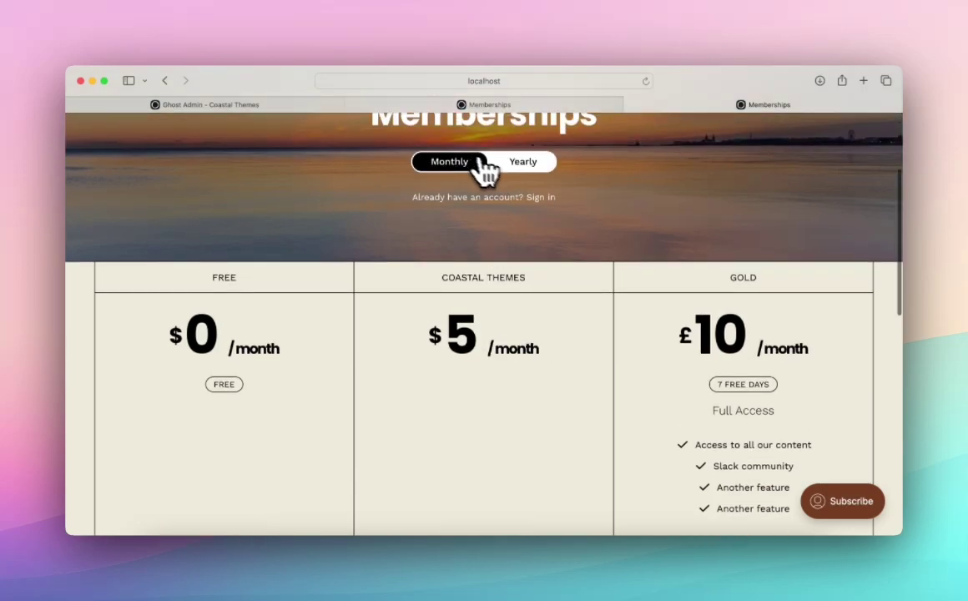
{"action": "left_click", "coordinate": [531, 167]}
{"action": "left_click", "coordinate": [456, 167]}
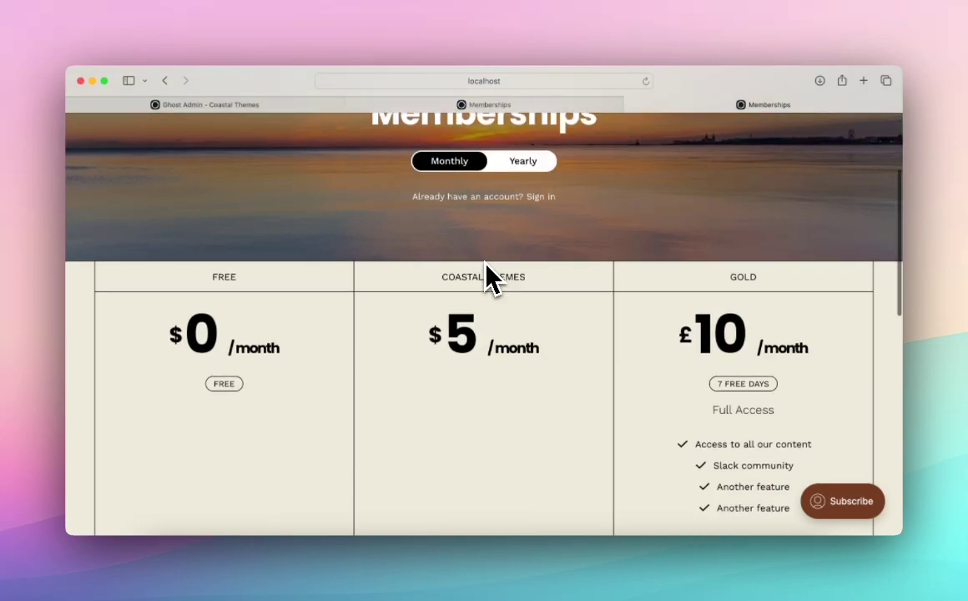
{"action": "scroll", "coordinate": [492, 276], "scroll_direction": "down", "scroll_amount": 8}
{"action": "scroll", "coordinate": [485, 334], "scroll_direction": "up", "scroll_amount": 7}
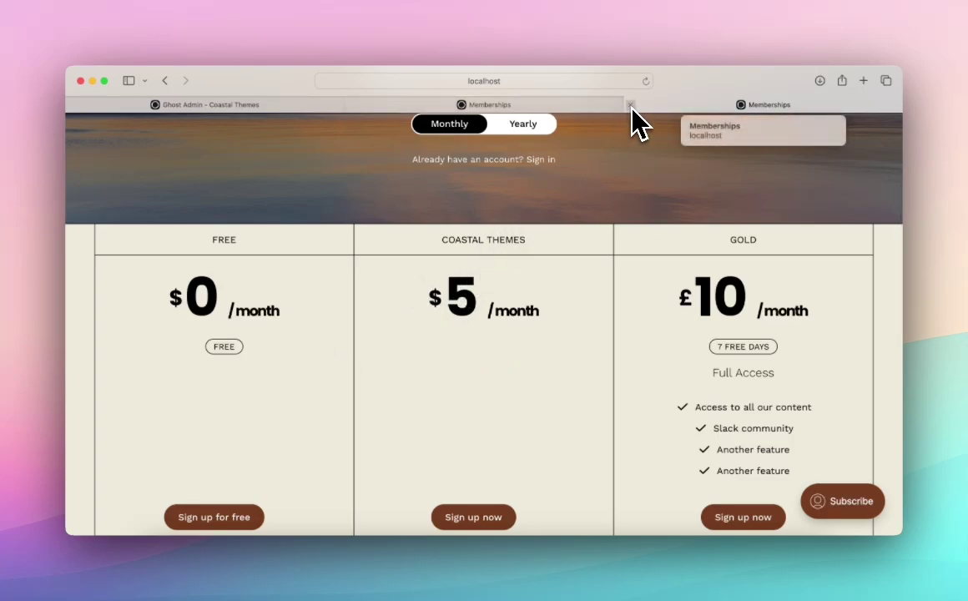
- Close both Memberships browser tabs and dismiss the publish confirmation dialog in Ghost Admin
{"action": "left_click", "coordinate": [631, 106]}
{"action": "left_click", "coordinate": [490, 106]}
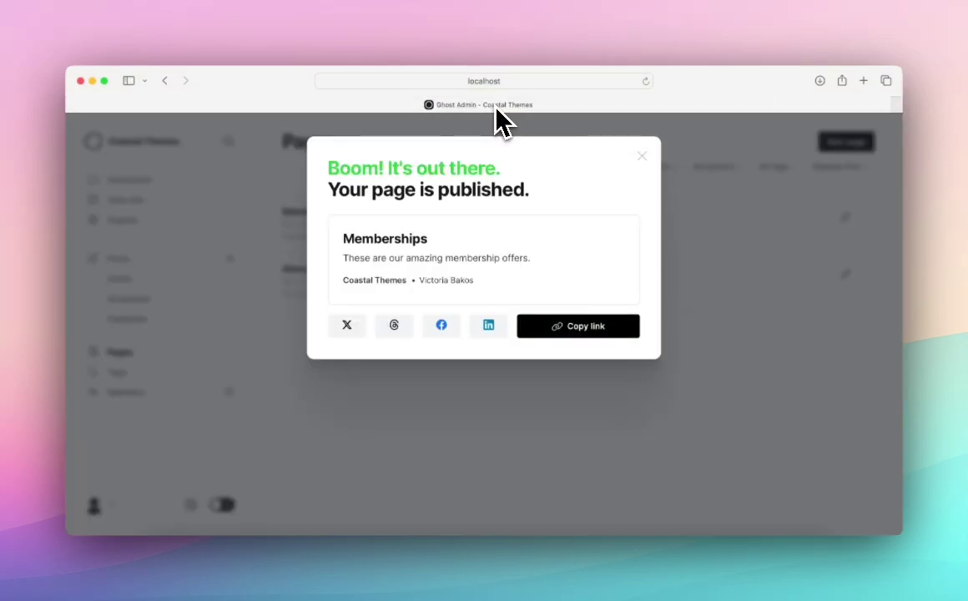
{"action": "left_click", "coordinate": [642, 156]}
- Create a new page titled "Sign Up" and assign it the Sign In template
{"action": "left_click", "coordinate": [845, 143]}
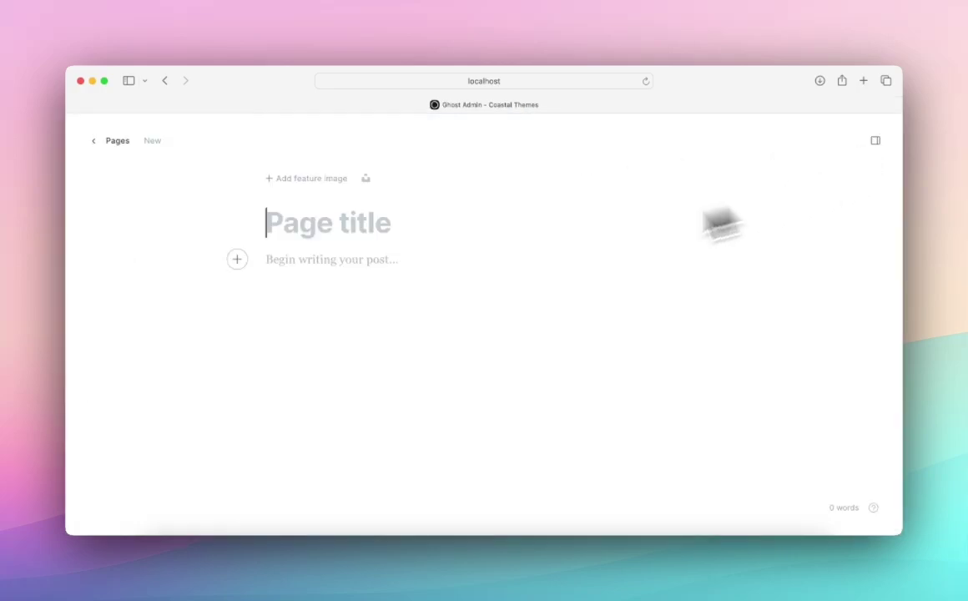
{"action": "type", "text": "Sign Up"}
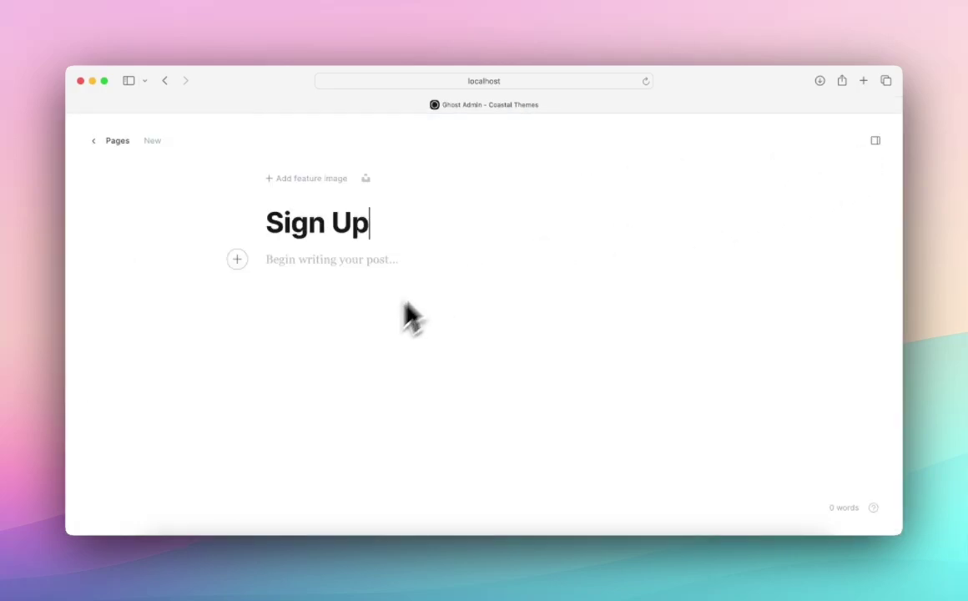
{"action": "left_click", "coordinate": [875, 140]}
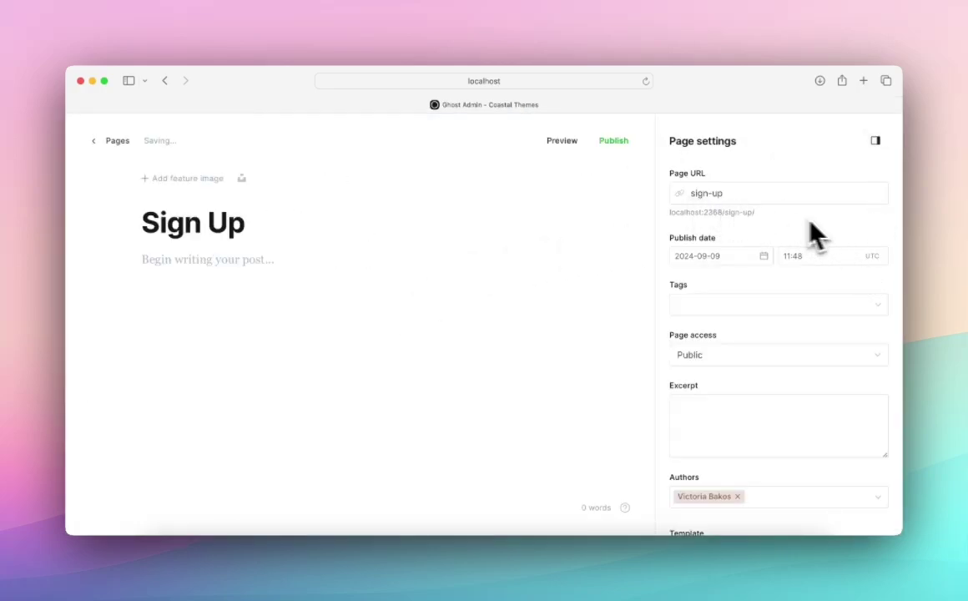
{"action": "scroll", "coordinate": [825, 242], "scroll_direction": "down", "scroll_amount": 10}
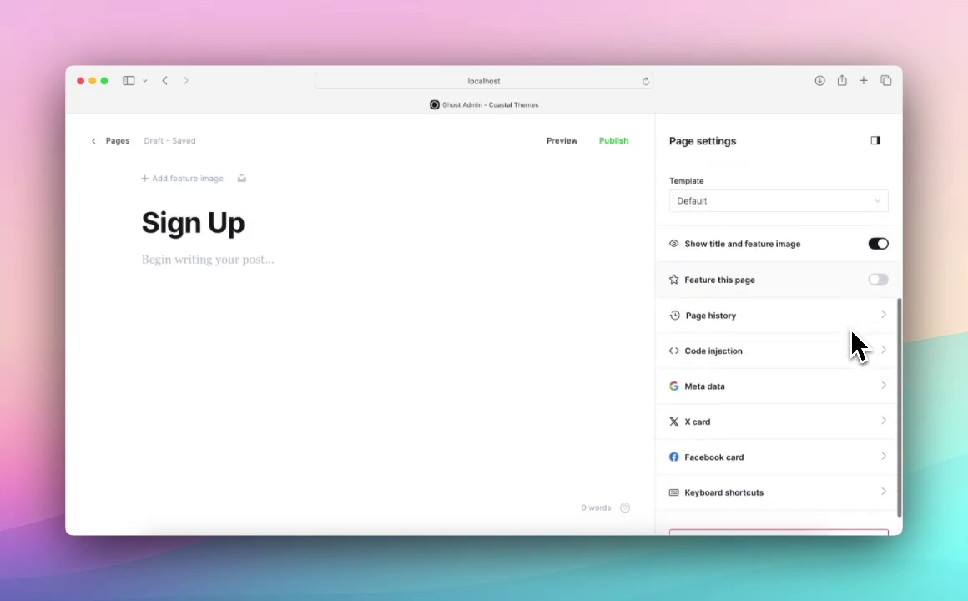
{"action": "left_click", "coordinate": [808, 201]}
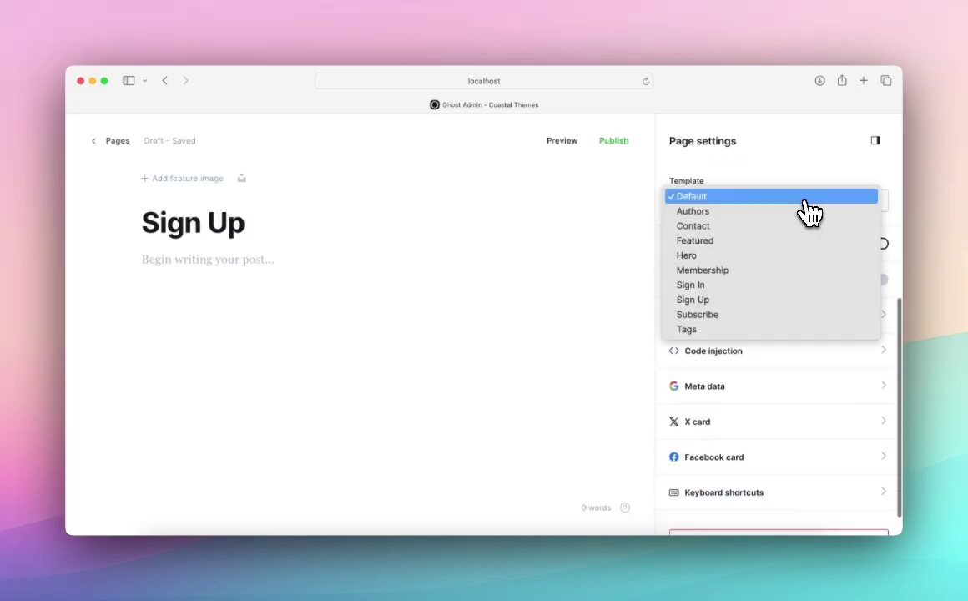
{"action": "left_click", "coordinate": [826, 284]}
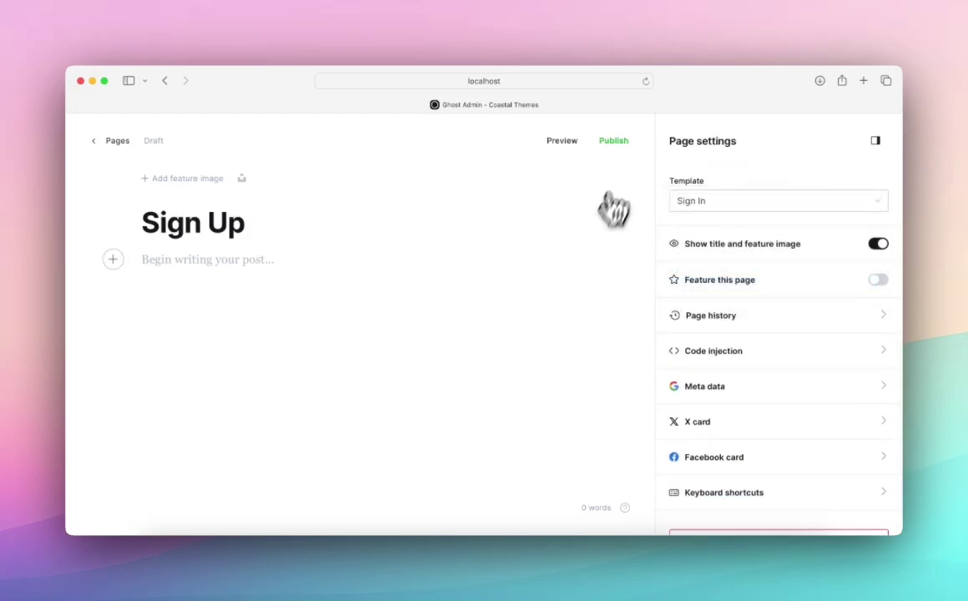
- Publish the Sign Up page right now and open its link in a new browser tab
{"action": "left_click", "coordinate": [613, 140]}
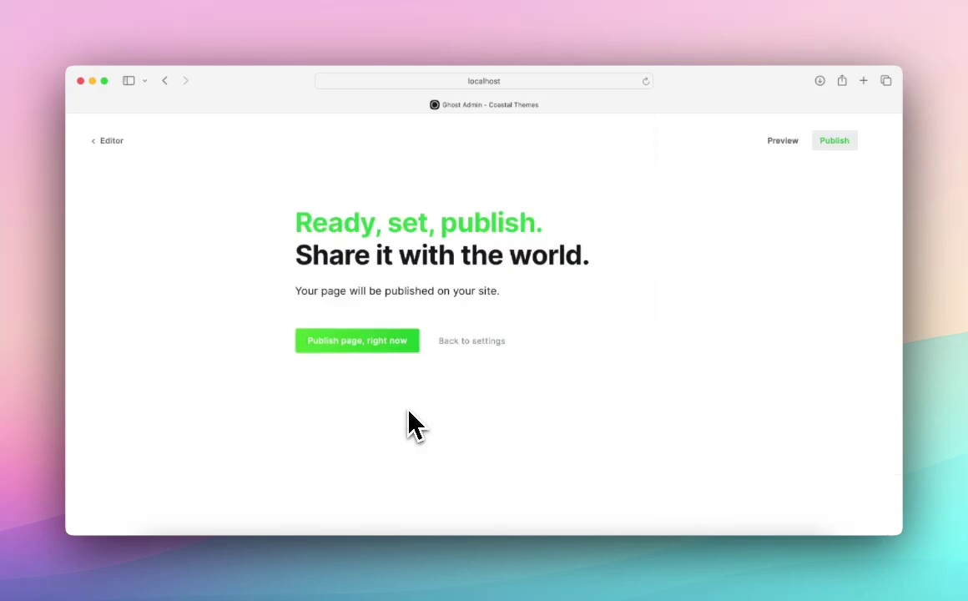
{"action": "left_click", "coordinate": [406, 344]}
{"action": "left_click", "coordinate": [584, 306]}
{"action": "key", "text": "super+t"}
{"action": "type", "text": "localhost:2368/sign-up/"}
{"action": "key", "text": "Return"}
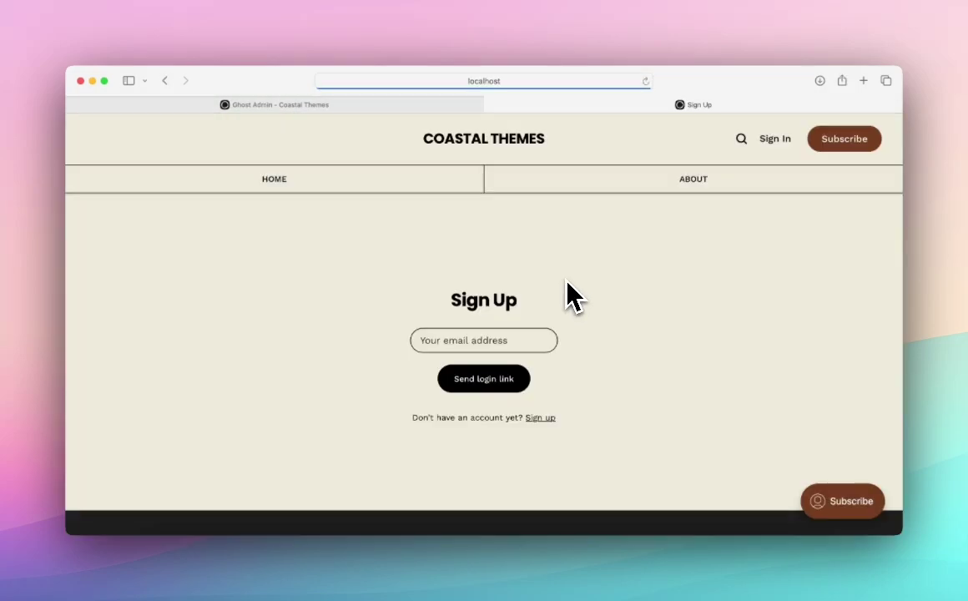
- Check the form on the published Sign Up page and return to the Ghost Admin tab
{"action": "scroll", "coordinate": [534, 317], "scroll_direction": "down", "scroll_amount": 3}
{"action": "left_click", "coordinate": [417, 257]}
{"action": "left_click", "coordinate": [492, 204]}
{"action": "left_click", "coordinate": [410, 105]}
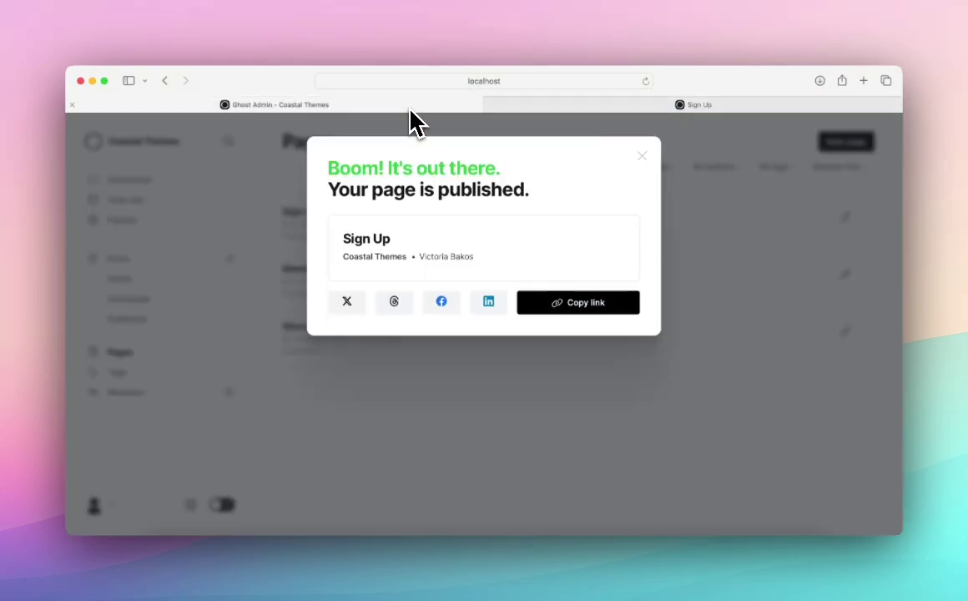
- Dismiss the publish confirmation, reopen the Sign Up page, change its template to Sign Up and update it
{"action": "left_click", "coordinate": [641, 157]}
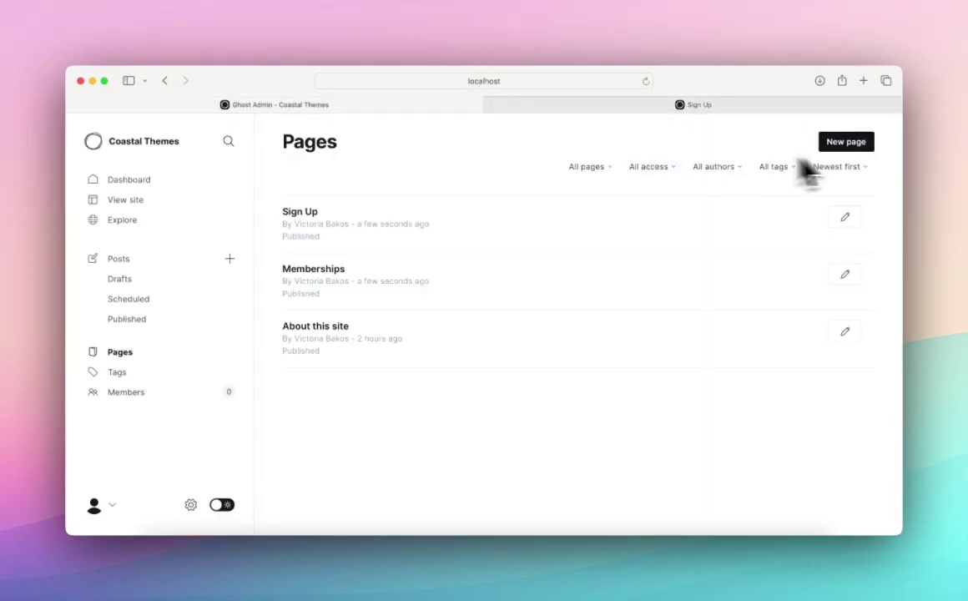
{"action": "left_click", "coordinate": [684, 234]}
{"action": "left_click", "coordinate": [876, 141]}
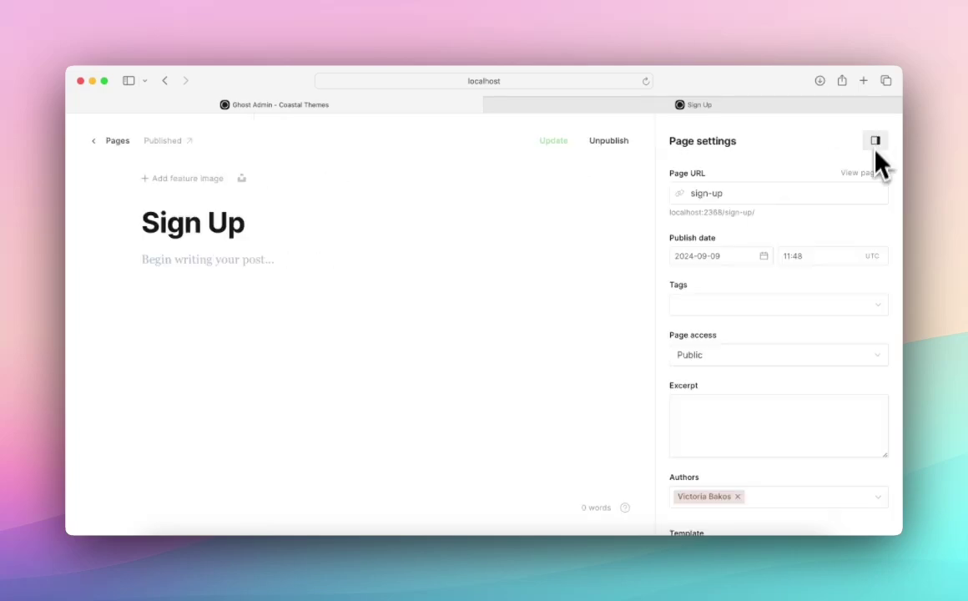
{"action": "scroll", "coordinate": [821, 341], "scroll_direction": "down", "scroll_amount": 5}
{"action": "left_click", "coordinate": [793, 279]}
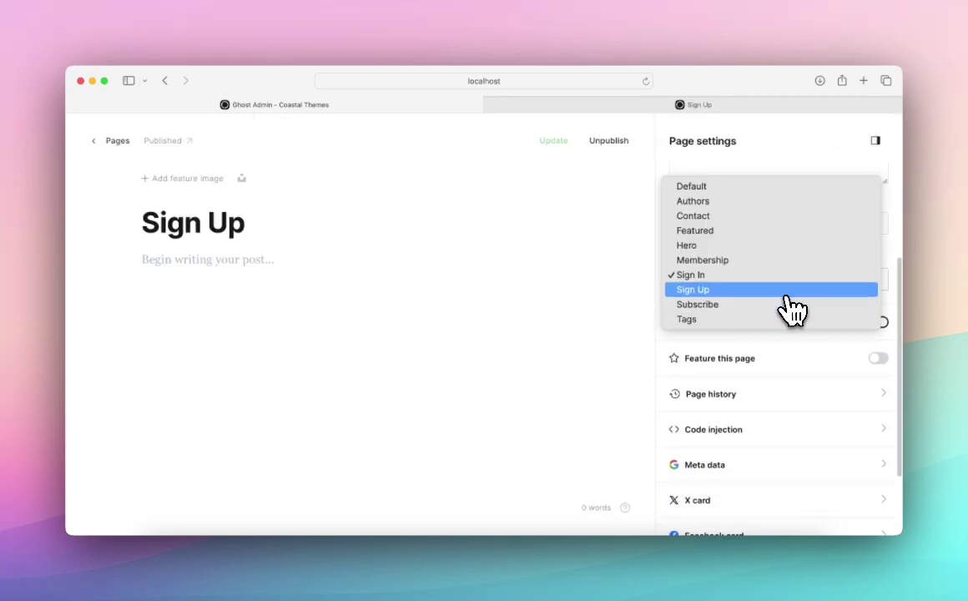
{"action": "left_click", "coordinate": [792, 290]}
{"action": "left_click", "coordinate": [553, 141]}
- Reload the published Sign Up page to check its form, and return to the page editor
{"action": "left_click", "coordinate": [617, 106]}
{"action": "key", "text": "super+r"}
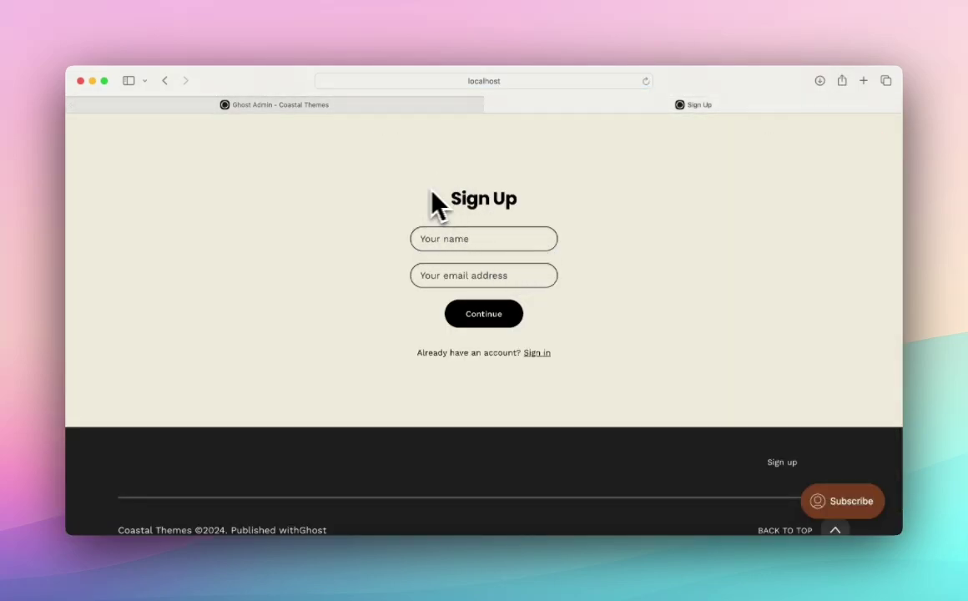
{"action": "left_click", "coordinate": [365, 108]}
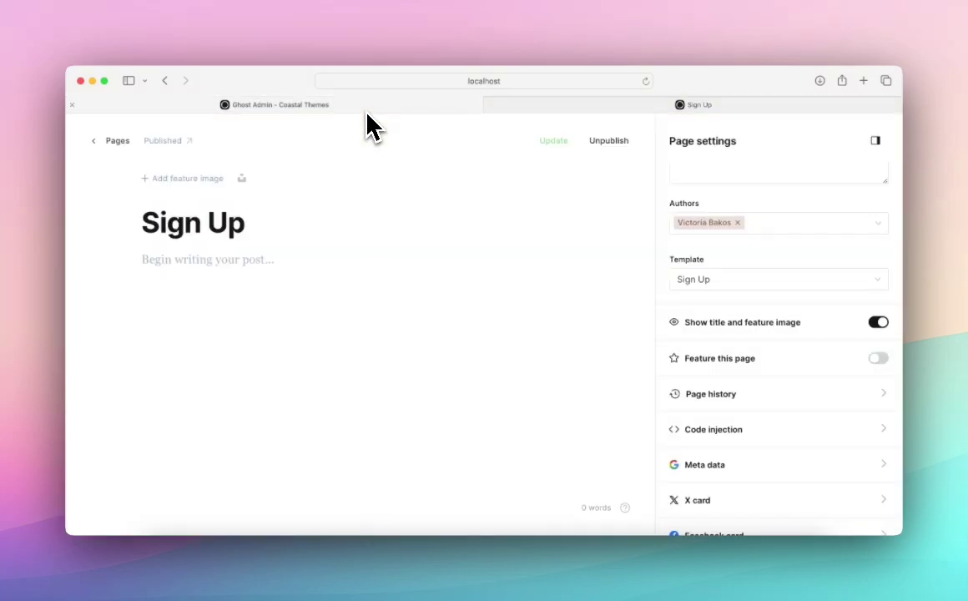
- Switch the Sign Up page's template to Authors, update the page and reload its published version
{"action": "left_click", "coordinate": [749, 276]}
{"action": "left_click", "coordinate": [689, 245]}
{"action": "left_click", "coordinate": [553, 142]}
{"action": "left_click", "coordinate": [571, 106]}
{"action": "key", "text": "super+r"}
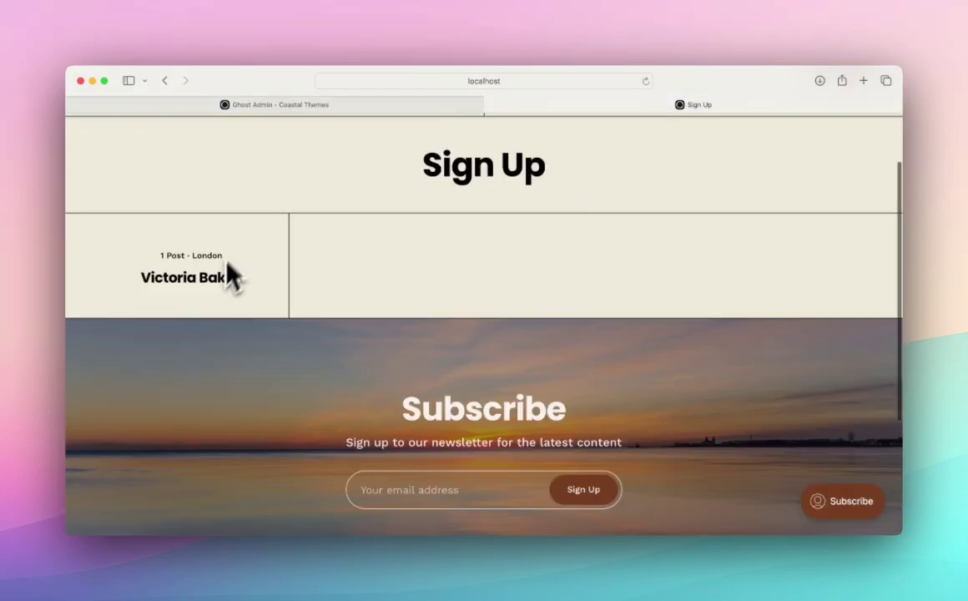
{"action": "scroll", "coordinate": [259, 292], "scroll_direction": "up", "scroll_amount": 3}
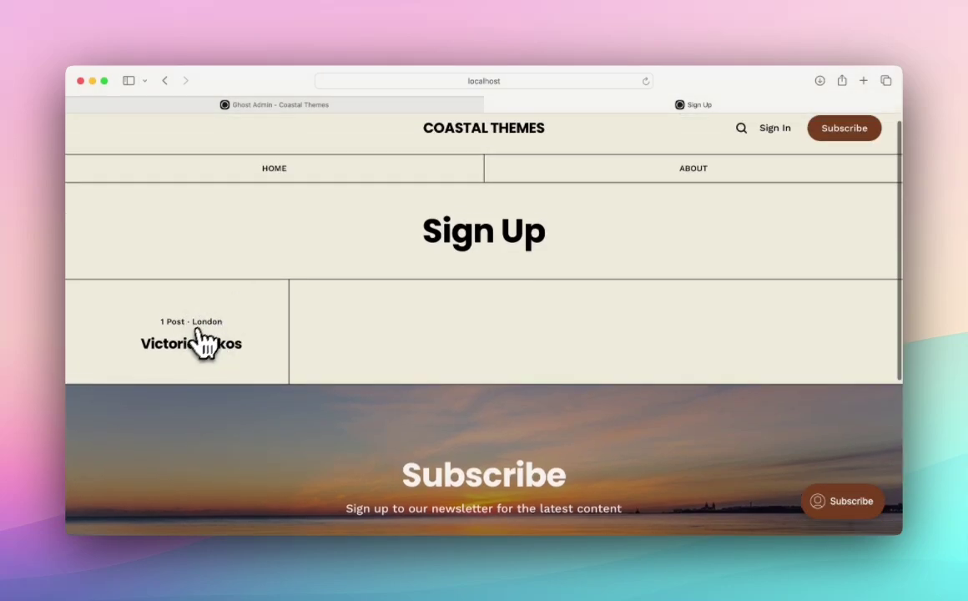
- Open the listed author's page on the site and examine the author's details and posts
{"action": "left_click", "coordinate": [188, 340]}
{"action": "scroll", "coordinate": [265, 340], "scroll_direction": "down", "scroll_amount": 2}
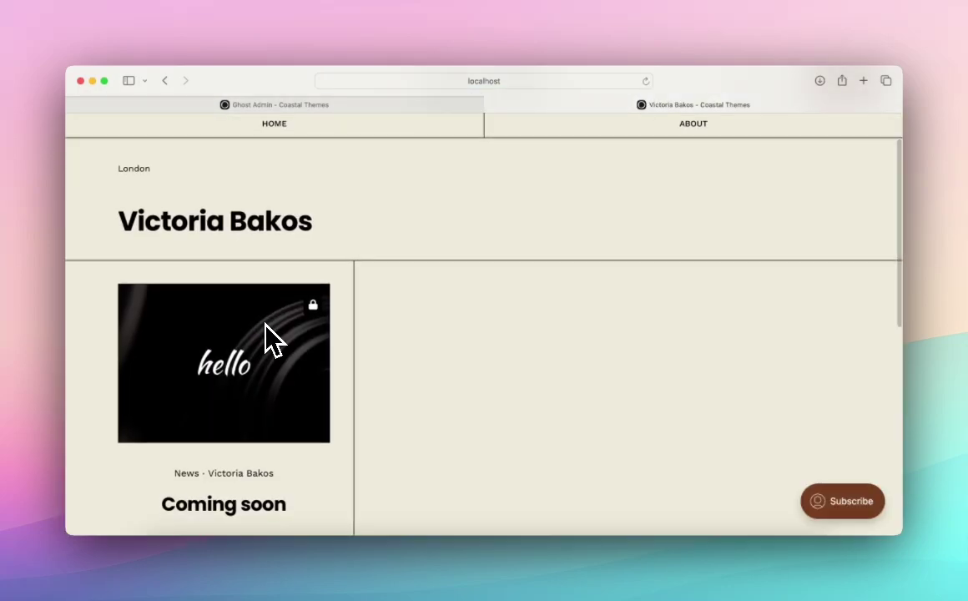
{"action": "left_click_drag", "start_coordinate": [164, 200], "coordinate": [250, 213]}
{"action": "left_click", "coordinate": [355, 225]}
{"action": "scroll", "coordinate": [323, 242], "scroll_direction": "down", "scroll_amount": 3}
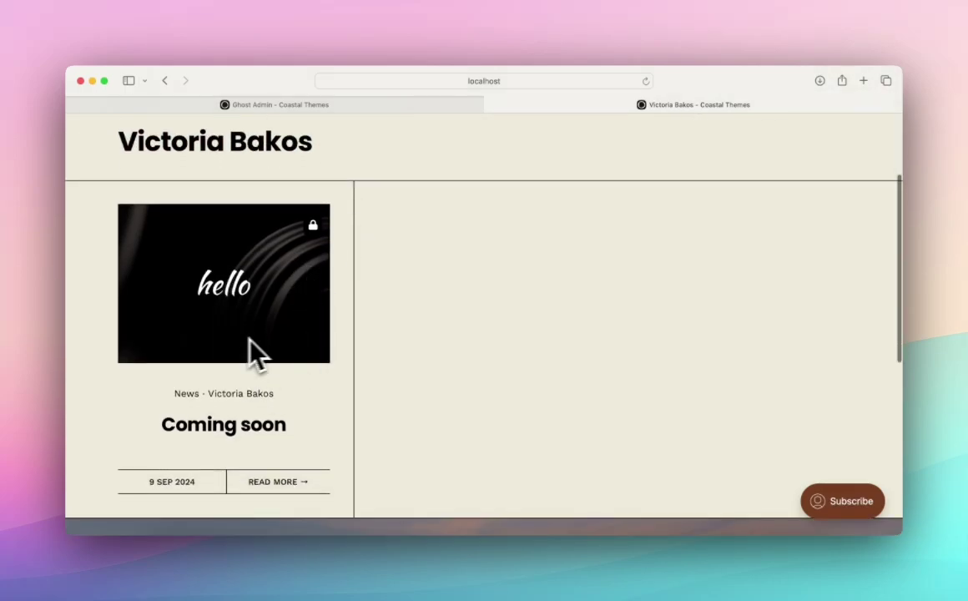
{"action": "scroll", "coordinate": [259, 355], "scroll_direction": "up", "scroll_amount": 4}
- Return to Ghost Admin, leave the page editor and open the site owner's staff profile in the settings
{"action": "left_click", "coordinate": [320, 108]}
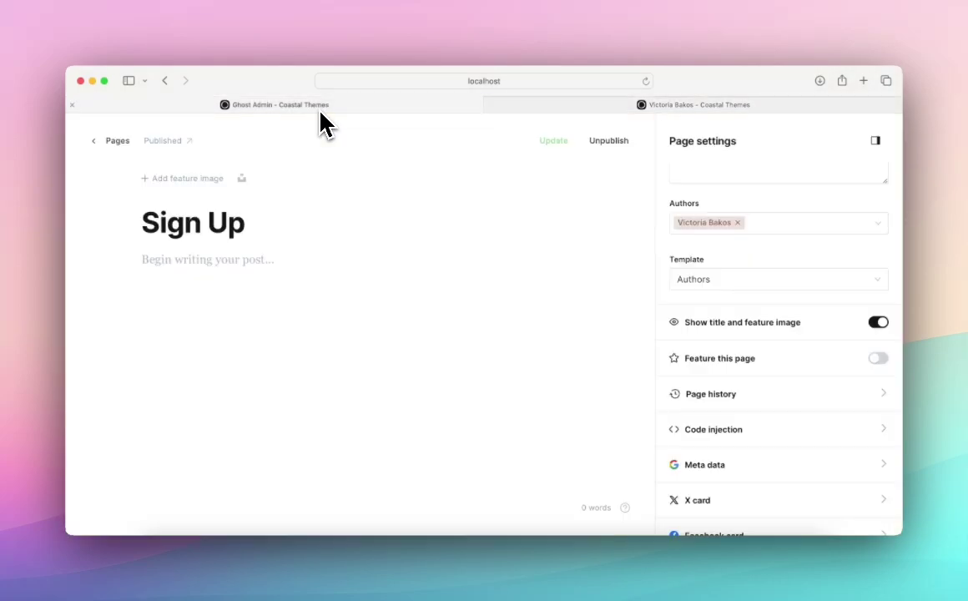
{"action": "left_click", "coordinate": [110, 142]}
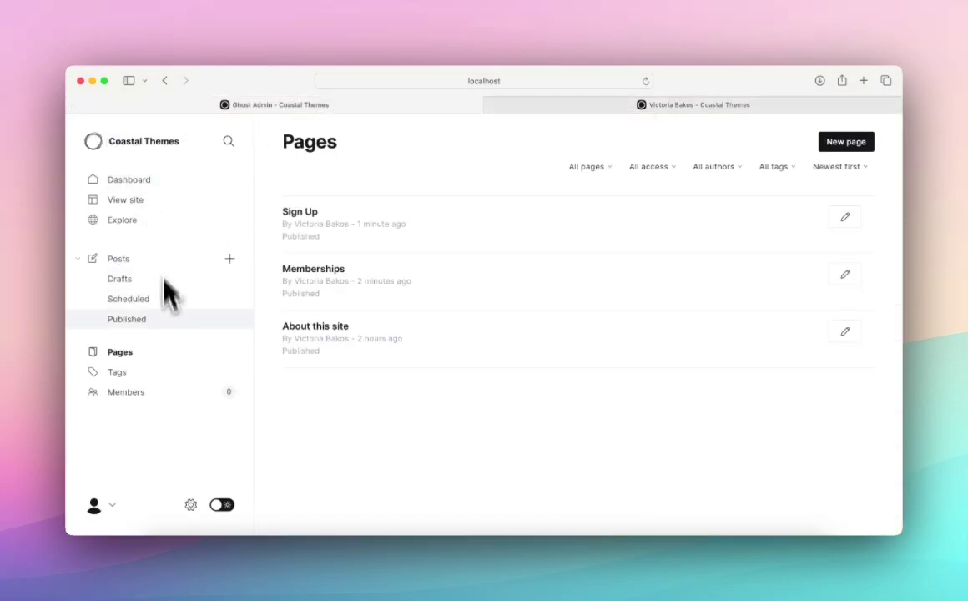
{"action": "left_click", "coordinate": [191, 505]}
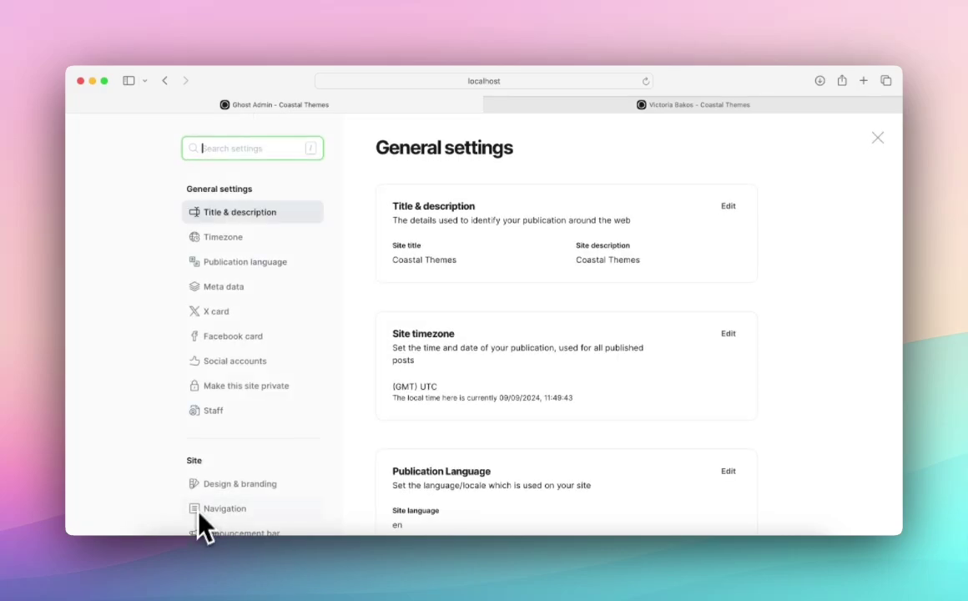
{"action": "scroll", "coordinate": [250, 404], "scroll_direction": "down", "scroll_amount": 1}
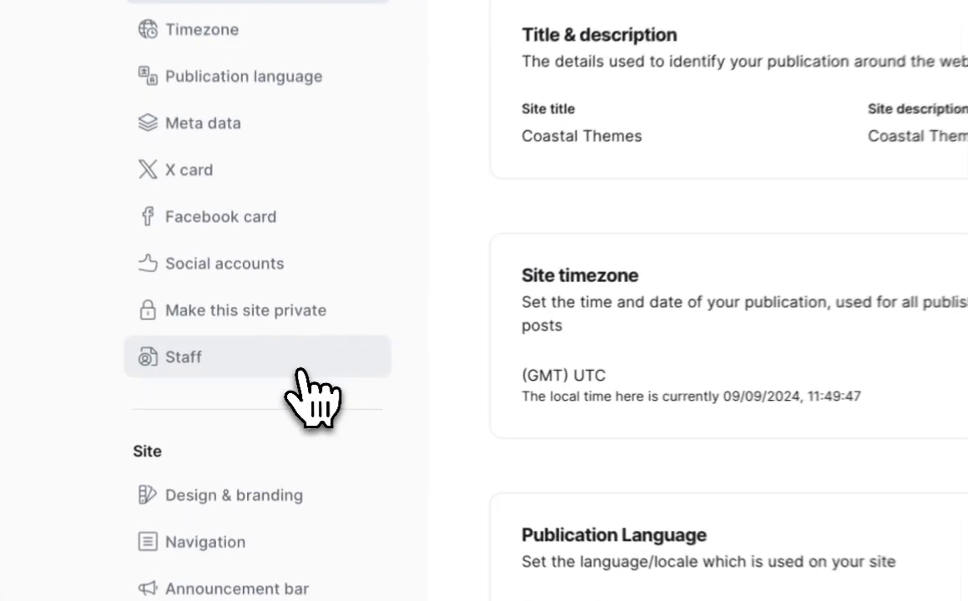
{"action": "left_click", "coordinate": [300, 373]}
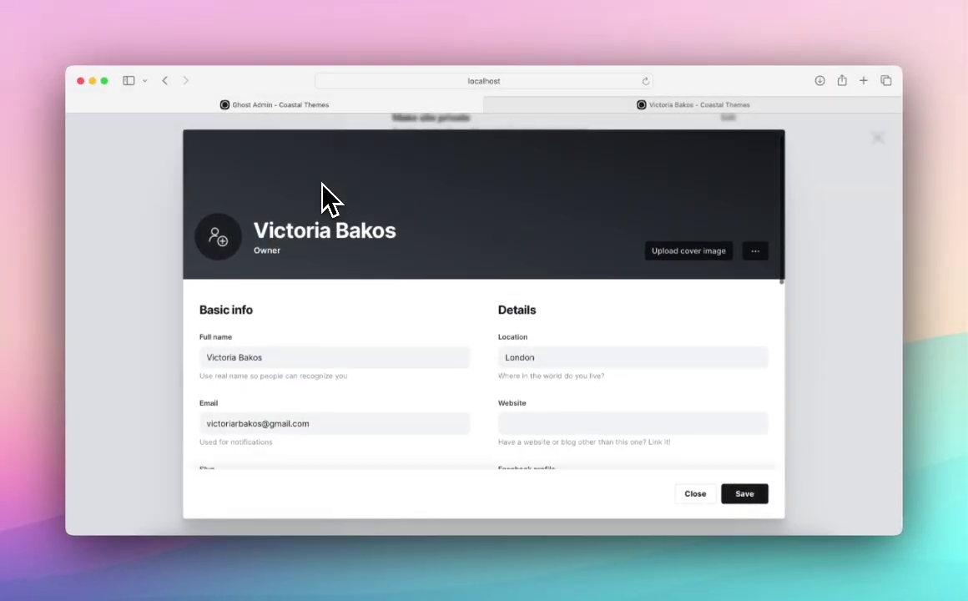
{"action": "scroll", "coordinate": [453, 329], "scroll_direction": "down", "scroll_amount": 3}
{"action": "scroll", "coordinate": [534, 284], "scroll_direction": "down", "scroll_amount": 1}
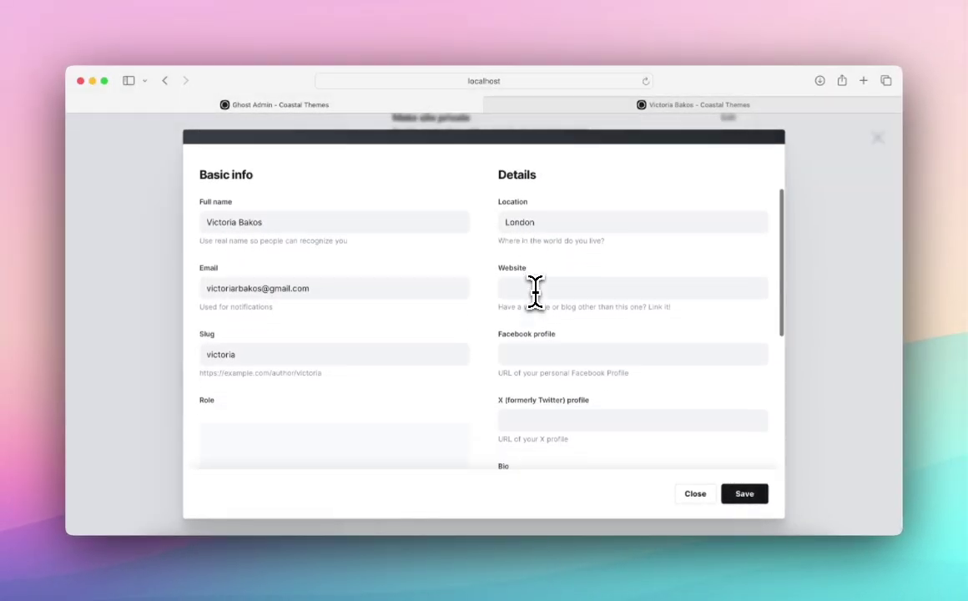
- Enter "my website.com" as the owner's website and "this is a bio" as the bio, and try to save the profile
{"action": "left_click", "coordinate": [538, 288]}
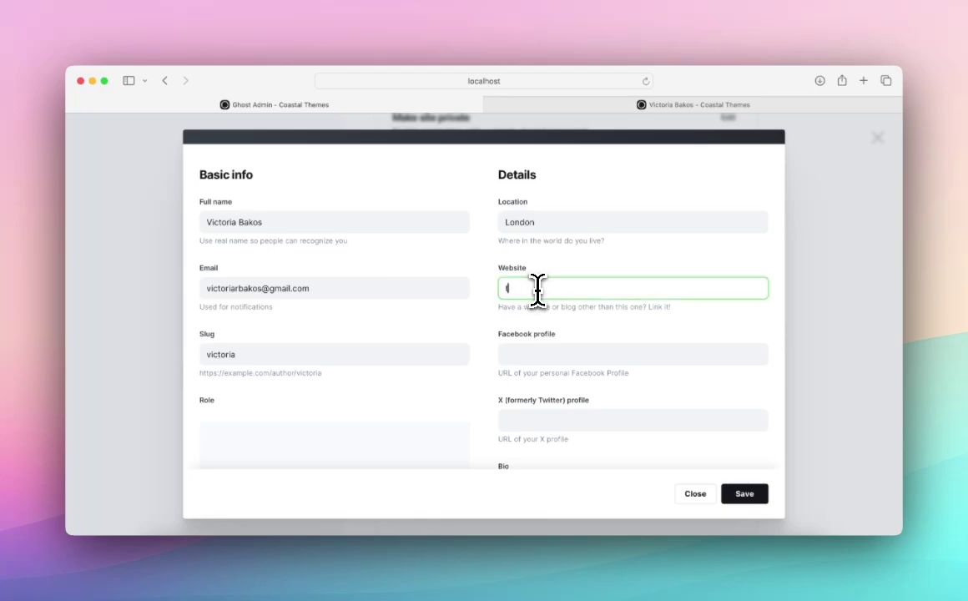
{"action": "scroll", "coordinate": [538, 288], "scroll_direction": "down", "scroll_amount": 1}
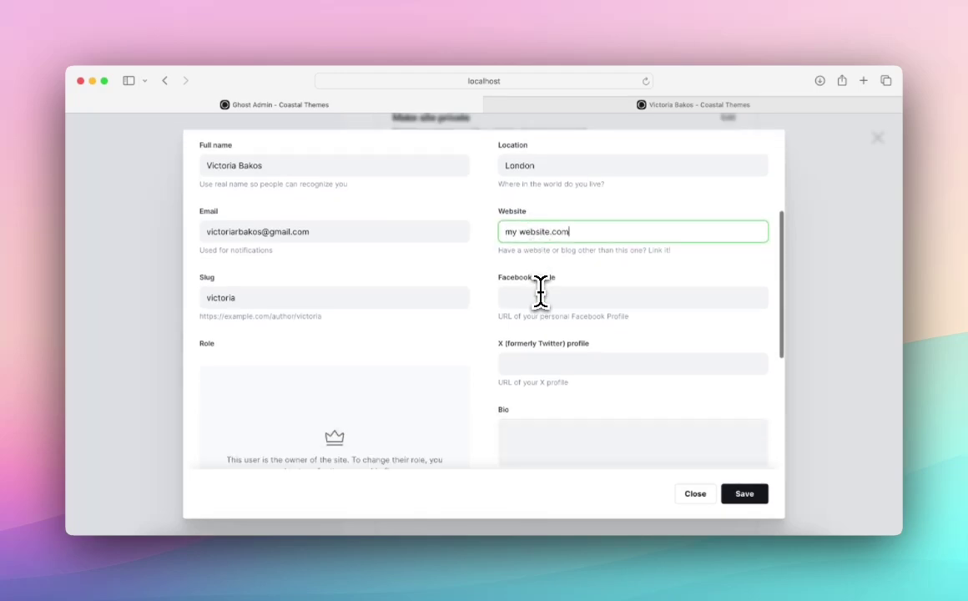
{"action": "left_click", "coordinate": [540, 292]}
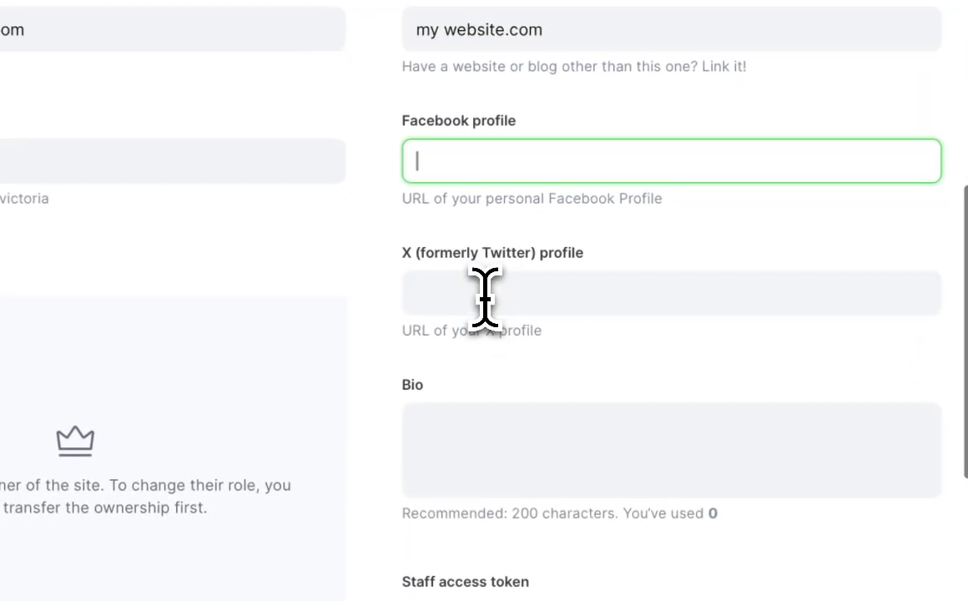
{"action": "left_click", "coordinate": [485, 294]}
{"action": "left_click", "coordinate": [471, 456]}
{"action": "type", "text": "this is a bio"}
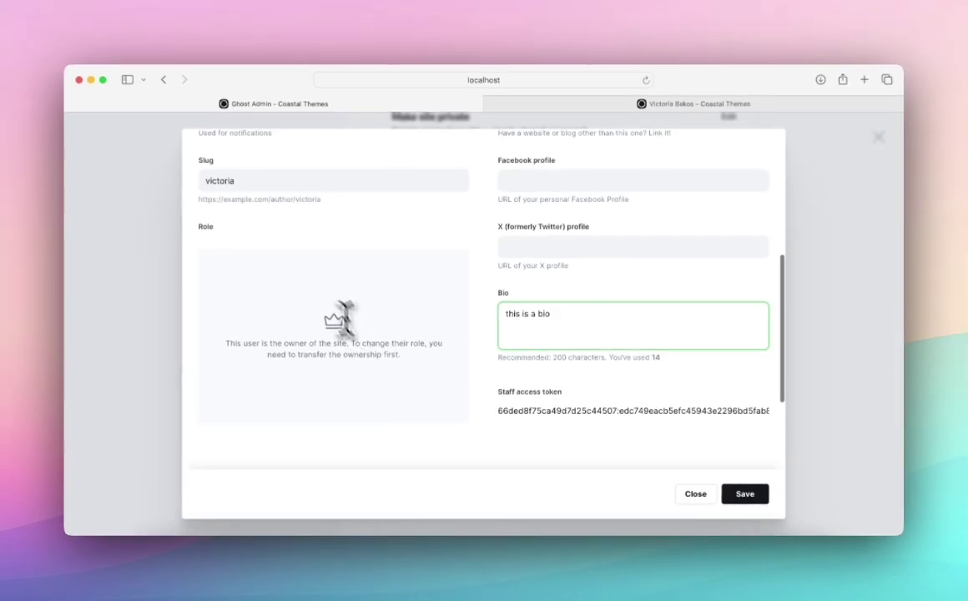
{"action": "scroll", "coordinate": [473, 395], "scroll_direction": "down", "scroll_amount": 5}
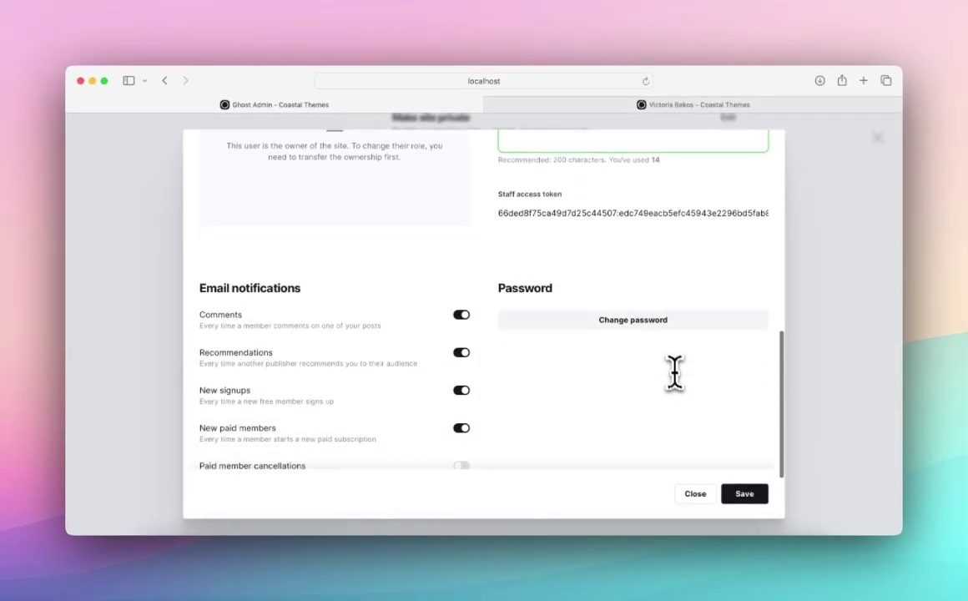
{"action": "left_click", "coordinate": [753, 495]}
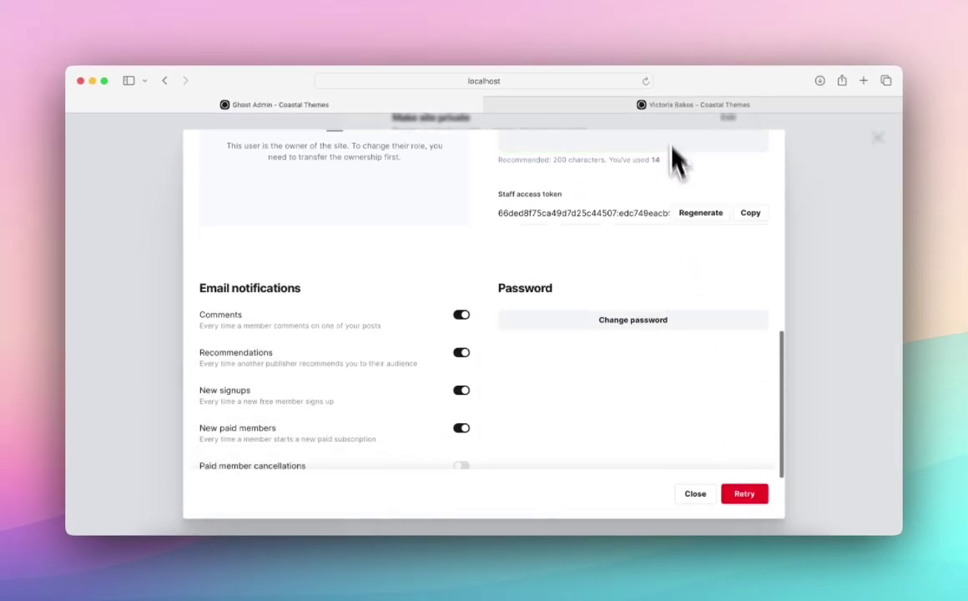
{"action": "left_click", "coordinate": [739, 495]}
- Correct the website address in the owner's profile to mywebsite.com and save the profile
{"action": "scroll", "coordinate": [726, 389], "scroll_direction": "up", "scroll_amount": 5}
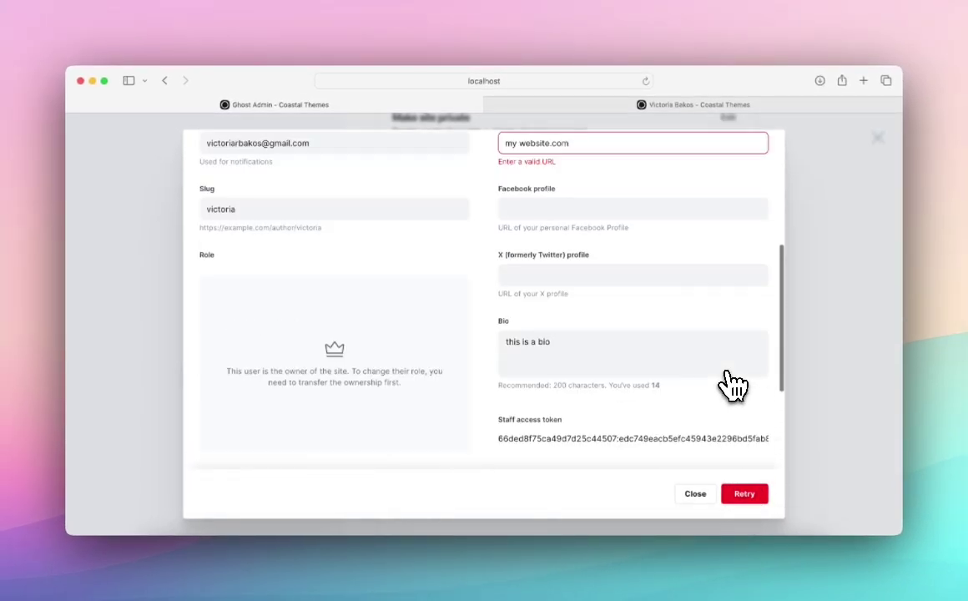
{"action": "scroll", "coordinate": [732, 384], "scroll_direction": "down", "scroll_amount": 2}
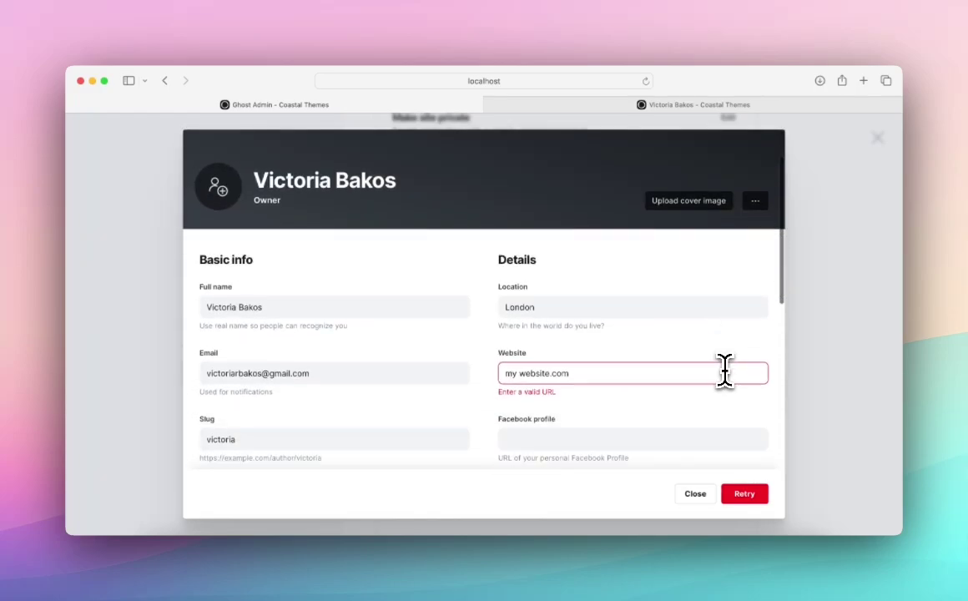
{"action": "left_click", "coordinate": [516, 373]}
{"action": "left_click", "coordinate": [744, 495]}
- Reload the author page, check its bio and website link, and close the tab the link opens
{"action": "left_click", "coordinate": [664, 106]}
{"action": "key", "text": "super+r"}
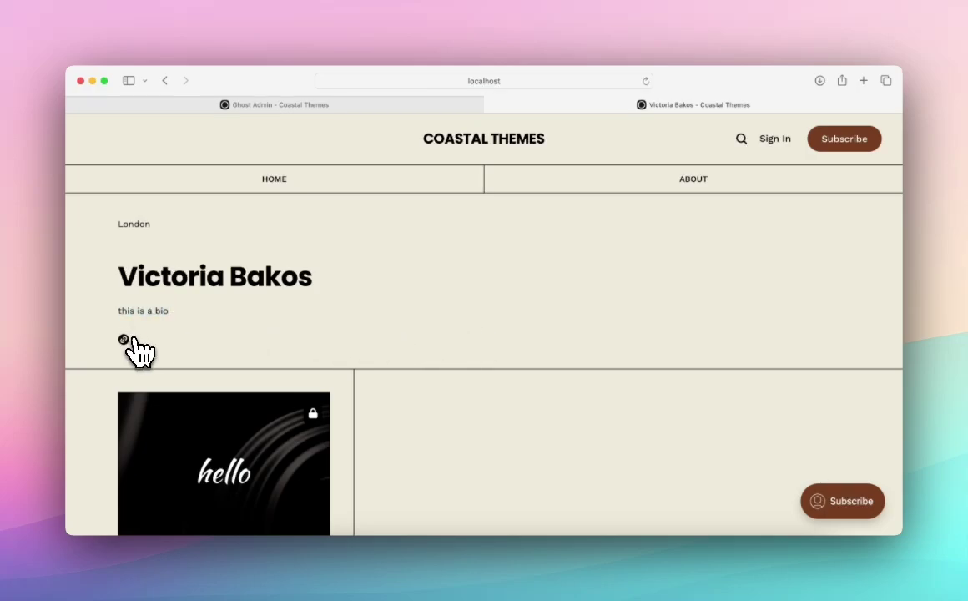
{"action": "left_click", "coordinate": [124, 341]}
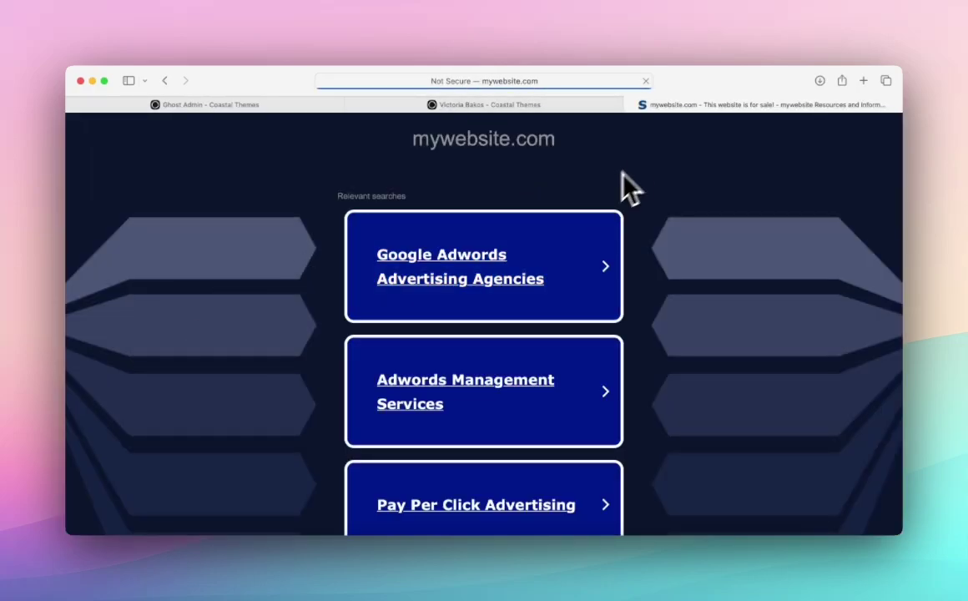
{"action": "left_click", "coordinate": [631, 104]}
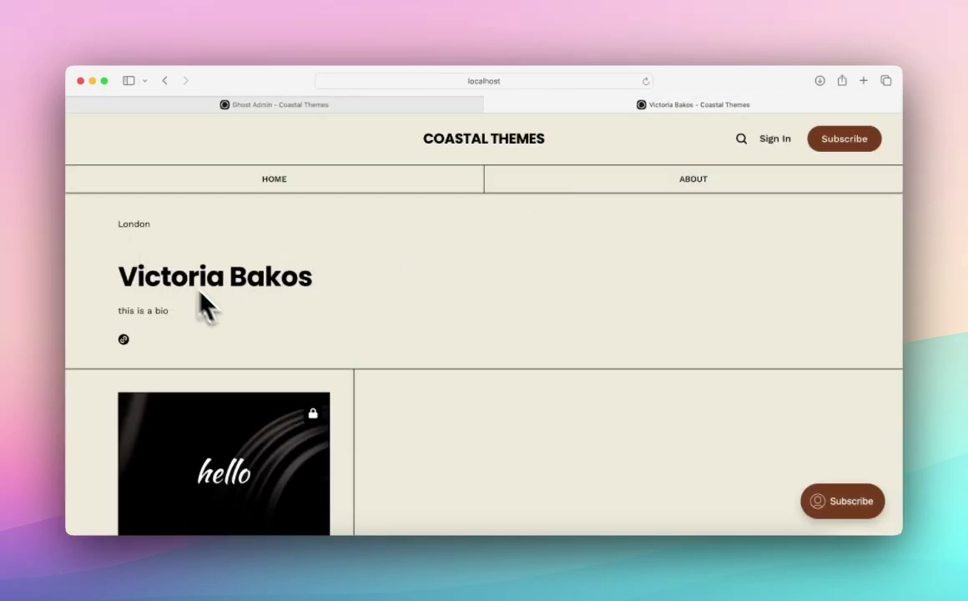
- Close the owner's profile and the settings in Ghost Admin, and open the site's home page in a new tab
{"action": "left_click", "coordinate": [443, 109]}
{"action": "left_click", "coordinate": [818, 246]}
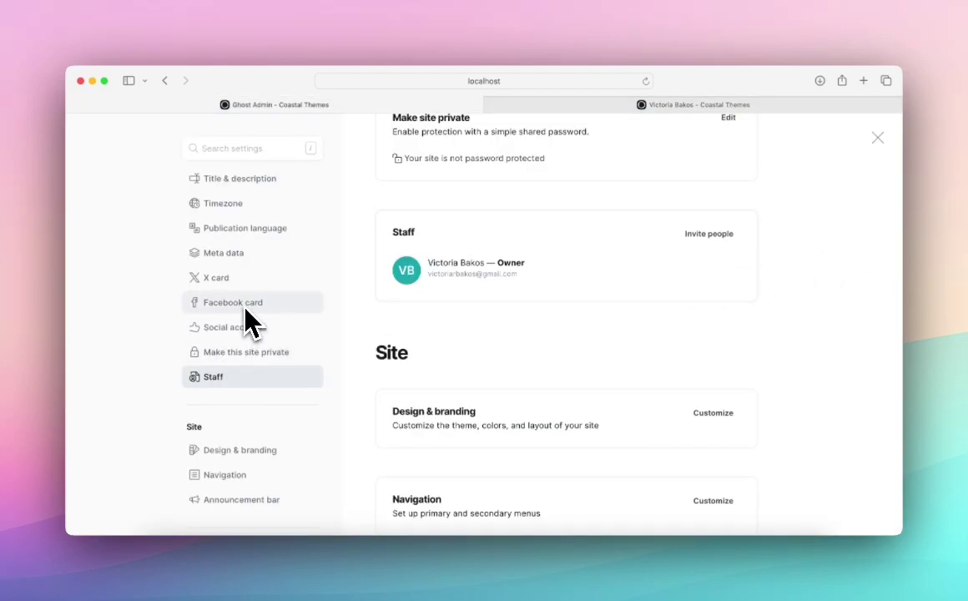
{"action": "scroll", "coordinate": [250, 305], "scroll_direction": "up", "scroll_amount": 1}
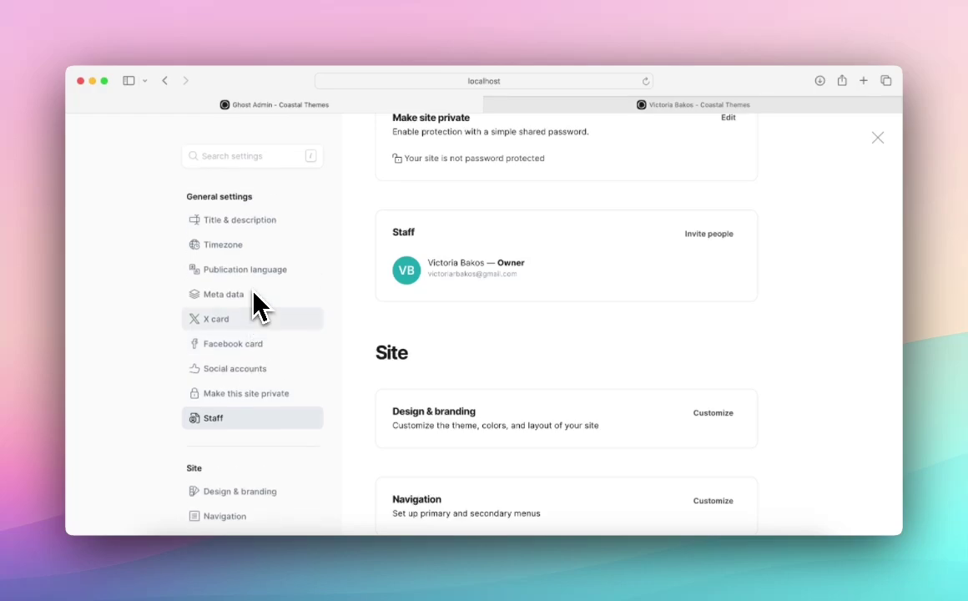
{"action": "left_click", "coordinate": [877, 137]}
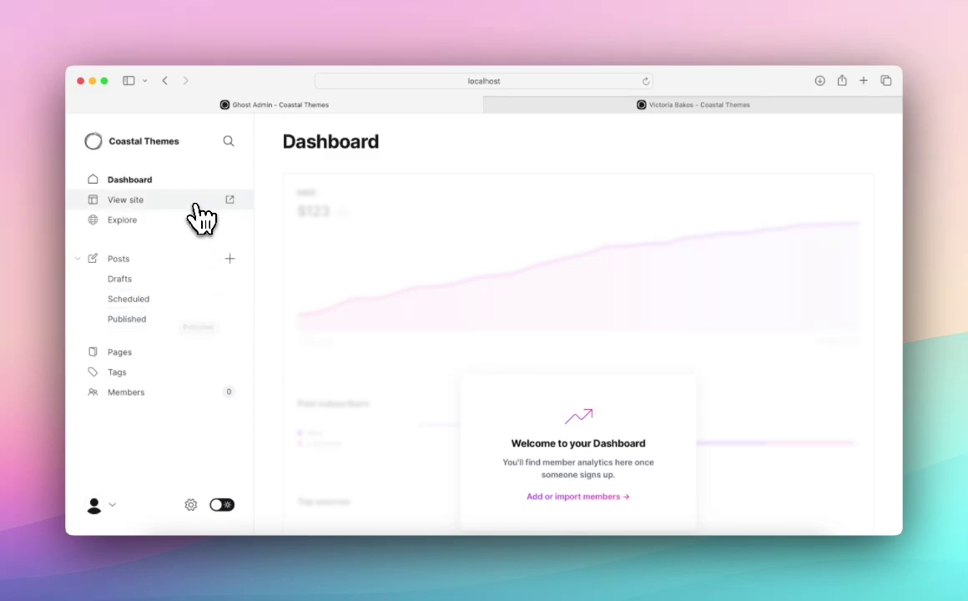
{"action": "left_click", "coordinate": [228, 200]}
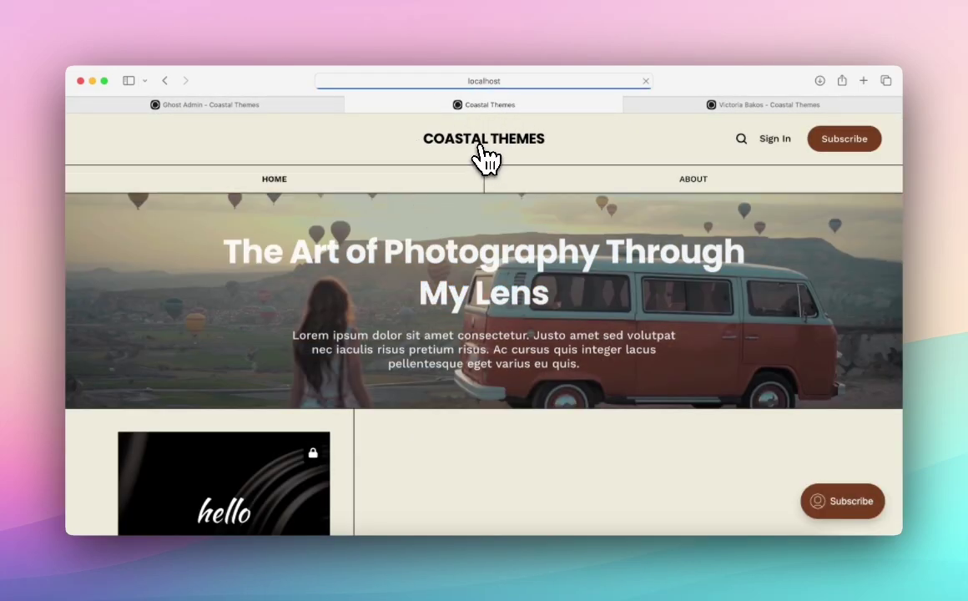